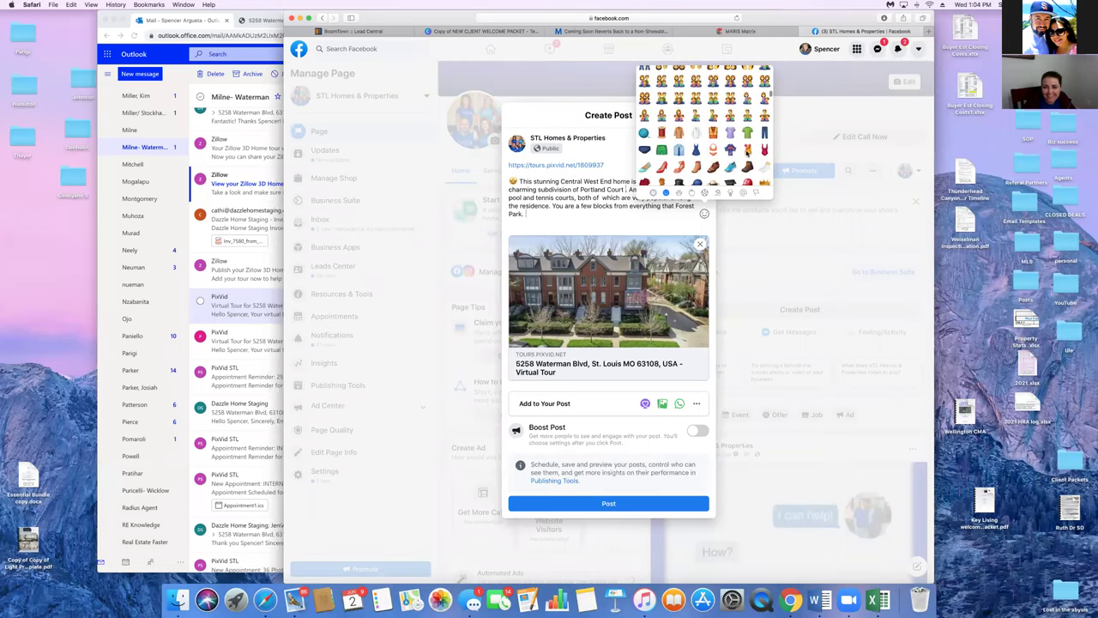
# Step: Find the house-with-garden emoji in Travel & Places and insert it after 'Portland Court'
pyautogui.scroll(-10, 748, 154)
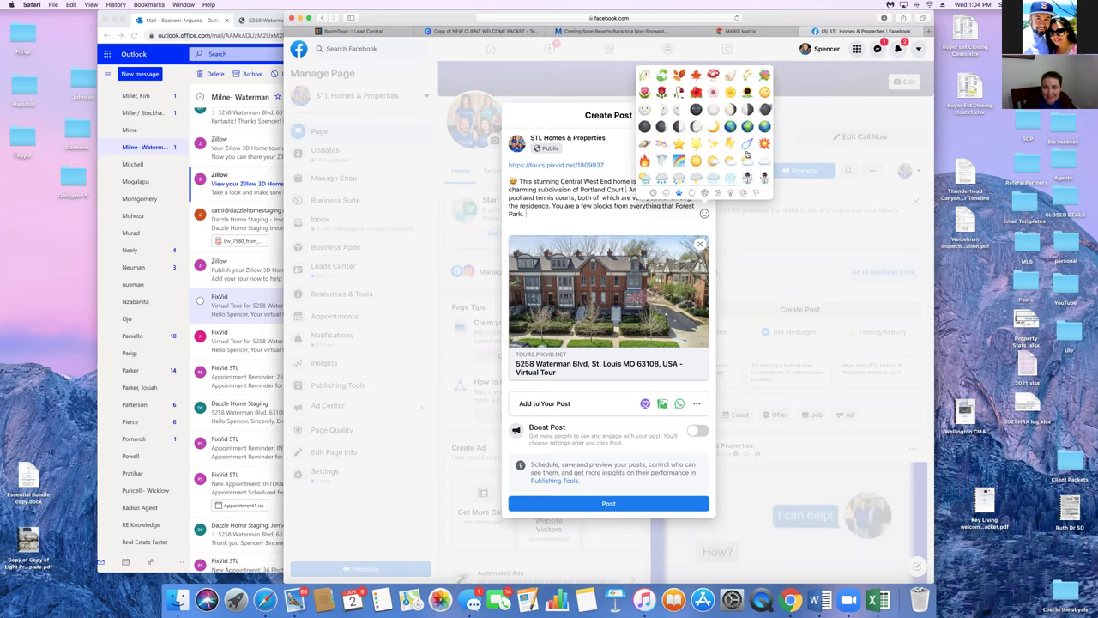
pyautogui.scroll(-10, 748, 155)
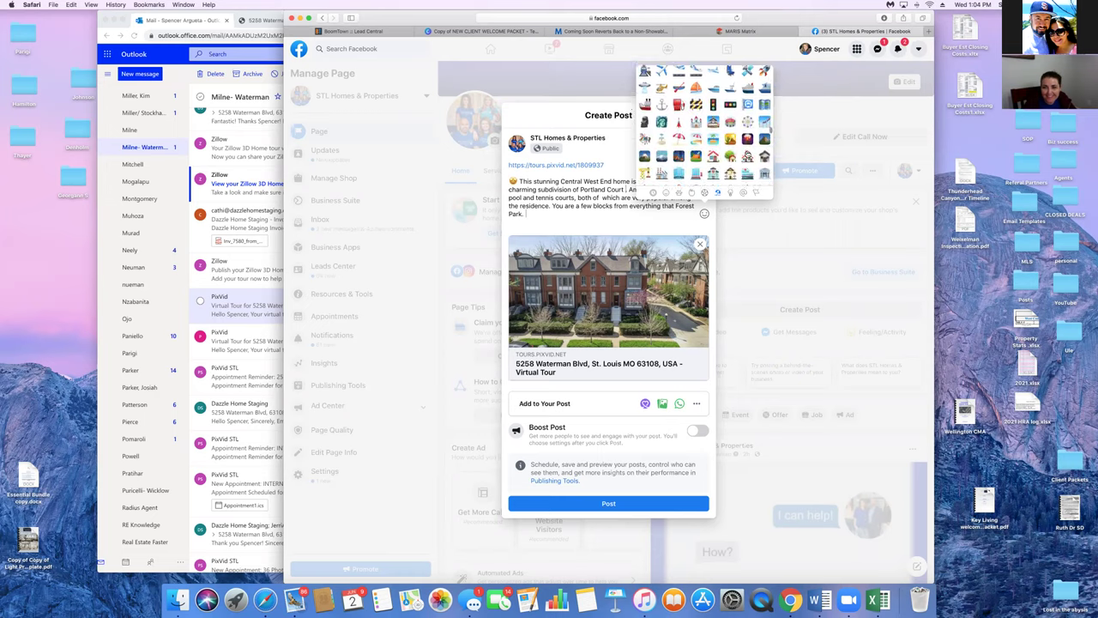
pyautogui.scroll(2, 748, 155)
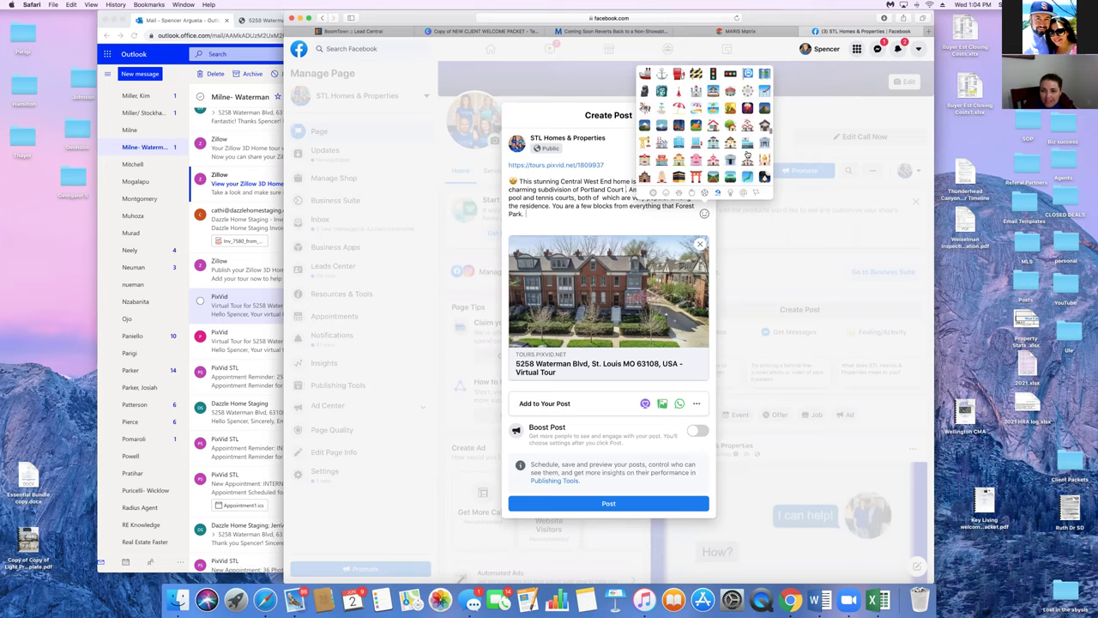
pyautogui.click(731, 126)
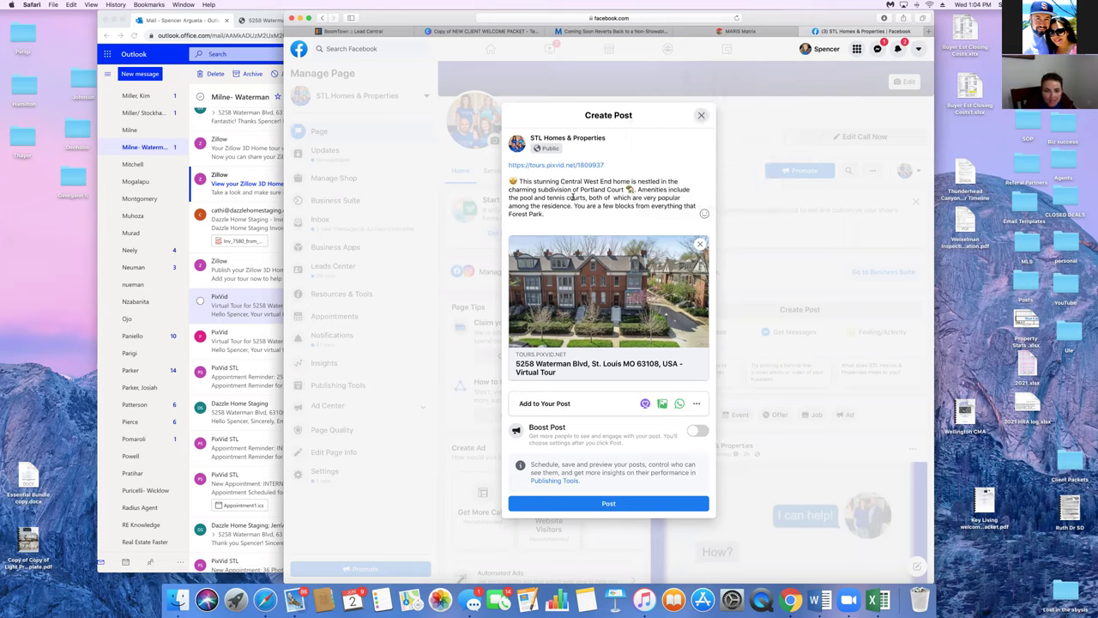
# Step: Insert a swimmer emoji from Activities after 'the pool', then place the cursor after 'tennis courts'
pyautogui.click(534, 197)
pyautogui.click(703, 213)
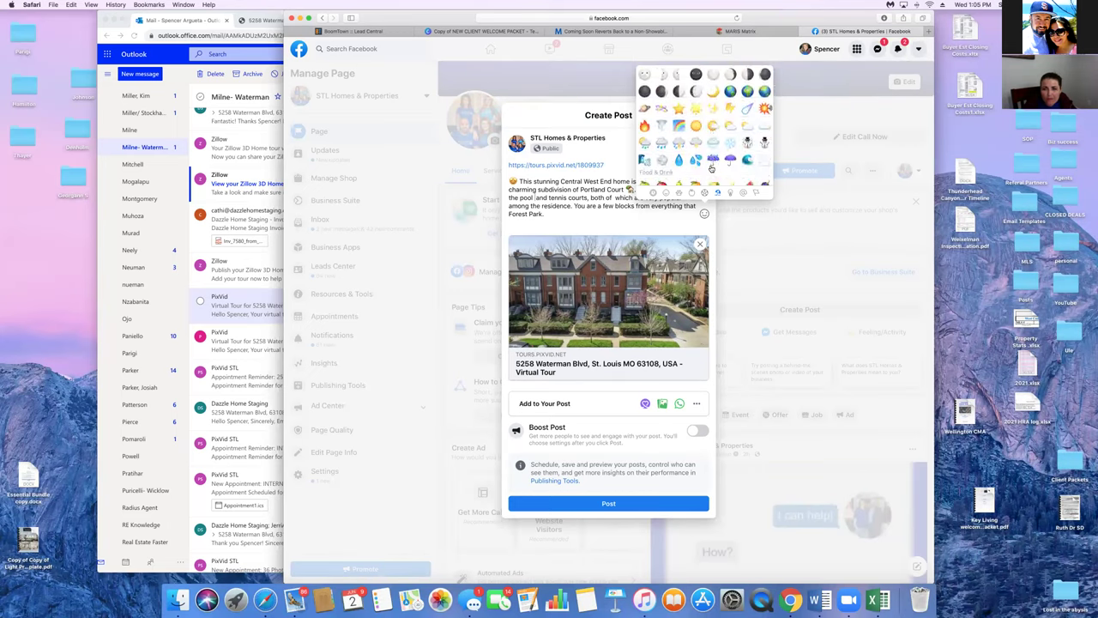
pyautogui.scroll(-1, 710, 169)
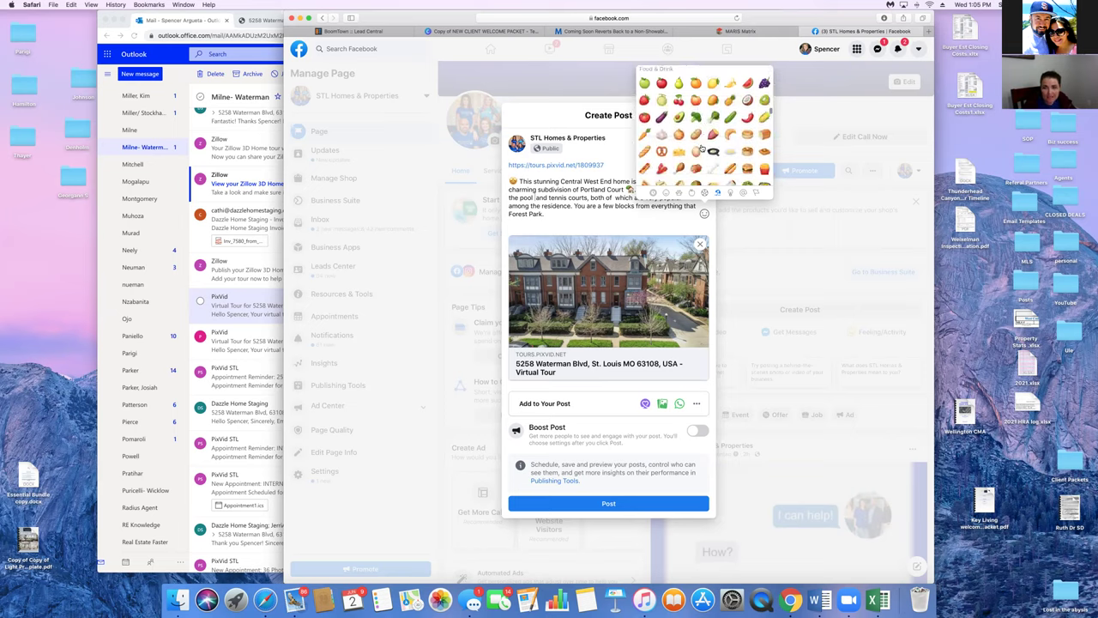
pyautogui.scroll(-1, 702, 149)
pyautogui.scroll(-1, 702, 148)
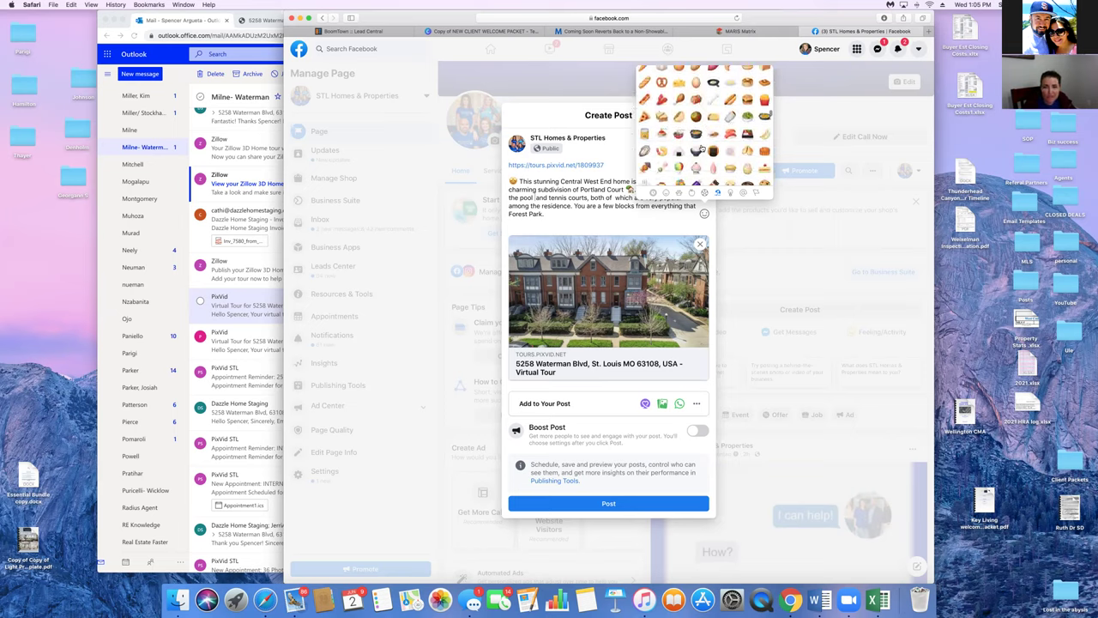
pyautogui.scroll(-5, 701, 148)
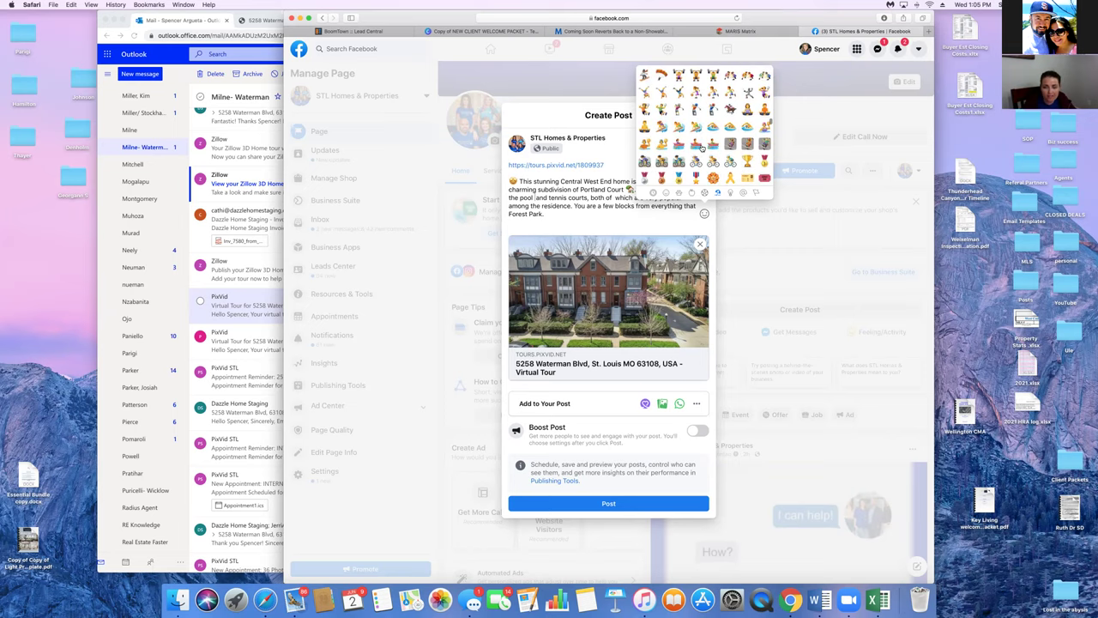
pyautogui.scroll(1, 702, 148)
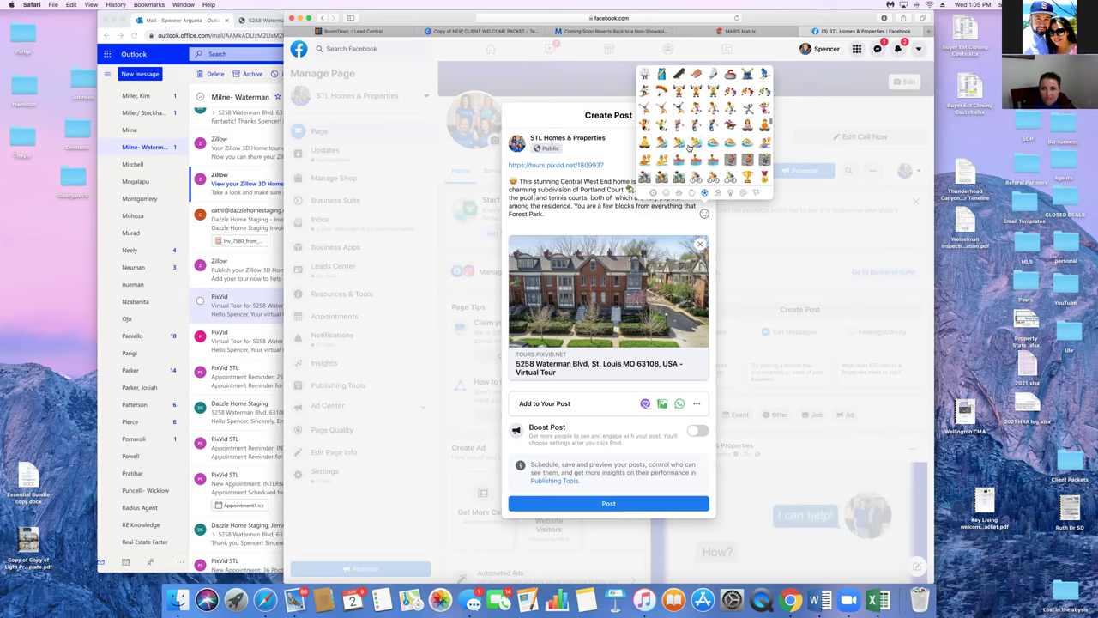
pyautogui.scroll(-1, 689, 148)
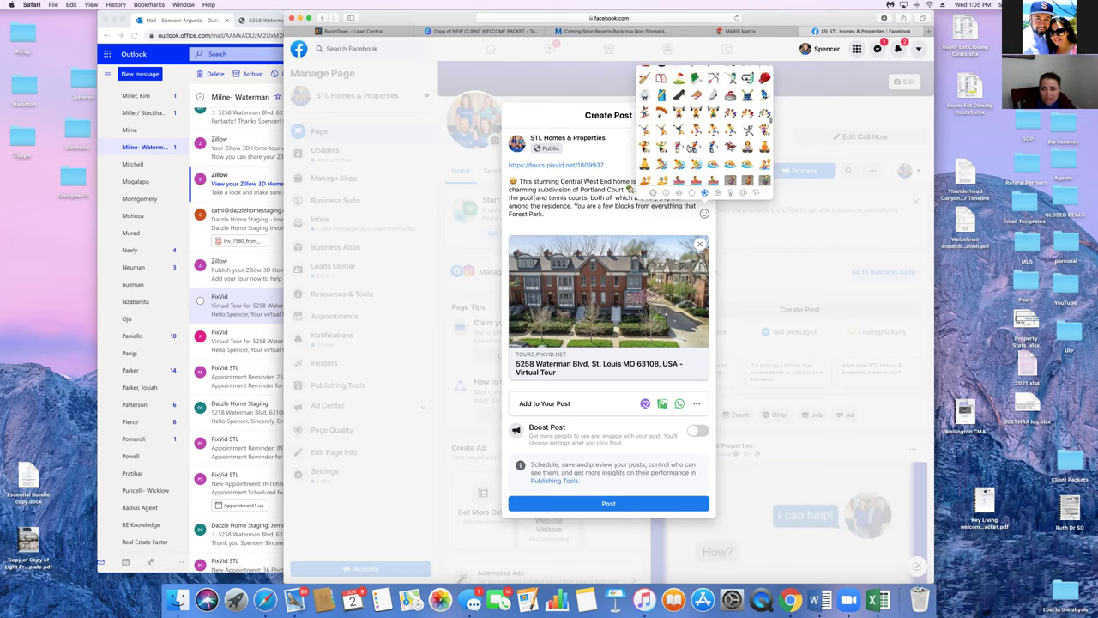
pyautogui.scroll(-2, 689, 148)
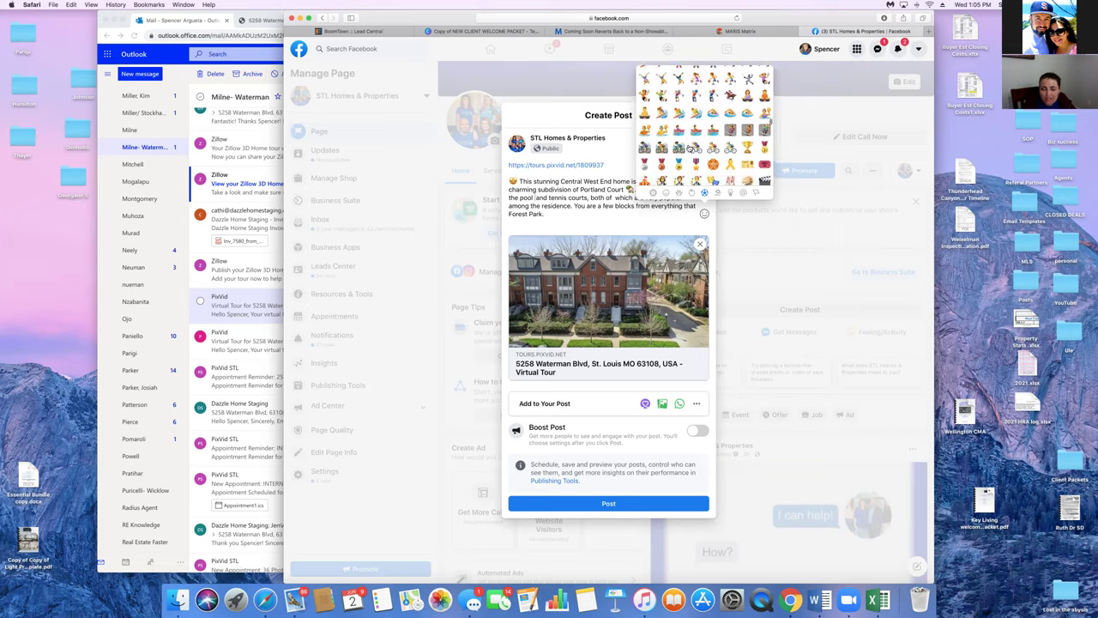
pyautogui.scroll(-2, 689, 149)
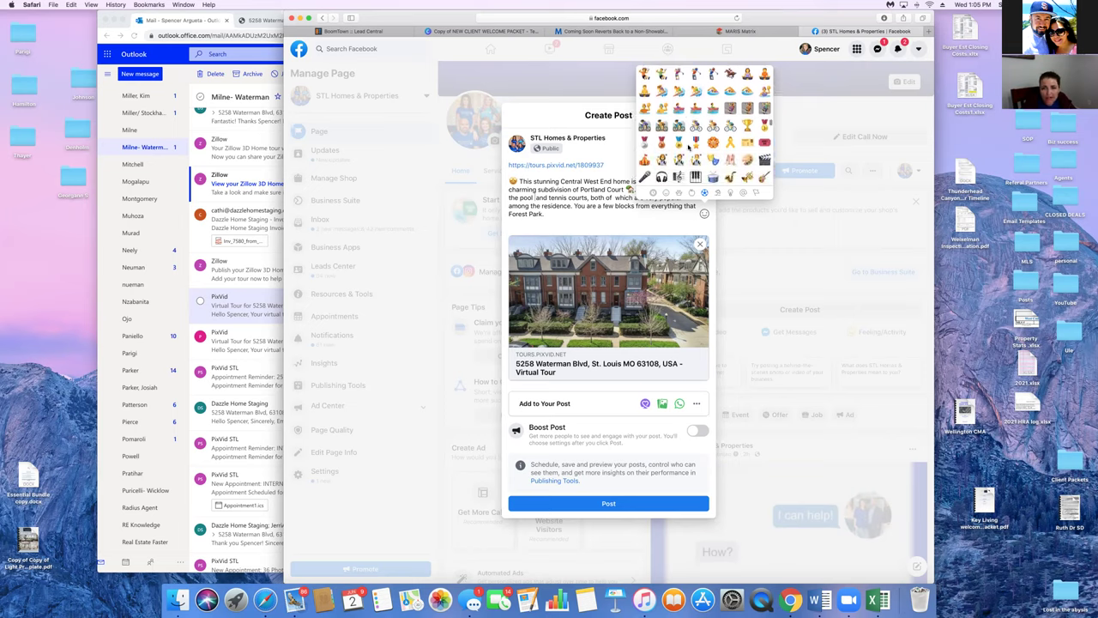
pyautogui.scroll(-4, 689, 148)
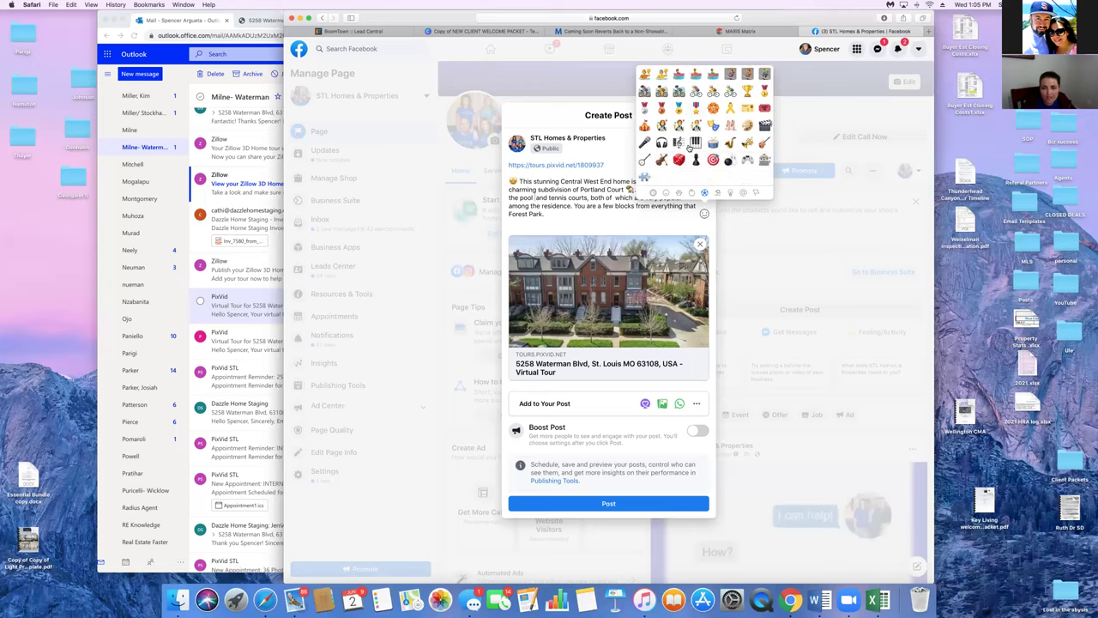
pyautogui.scroll(5, 689, 149)
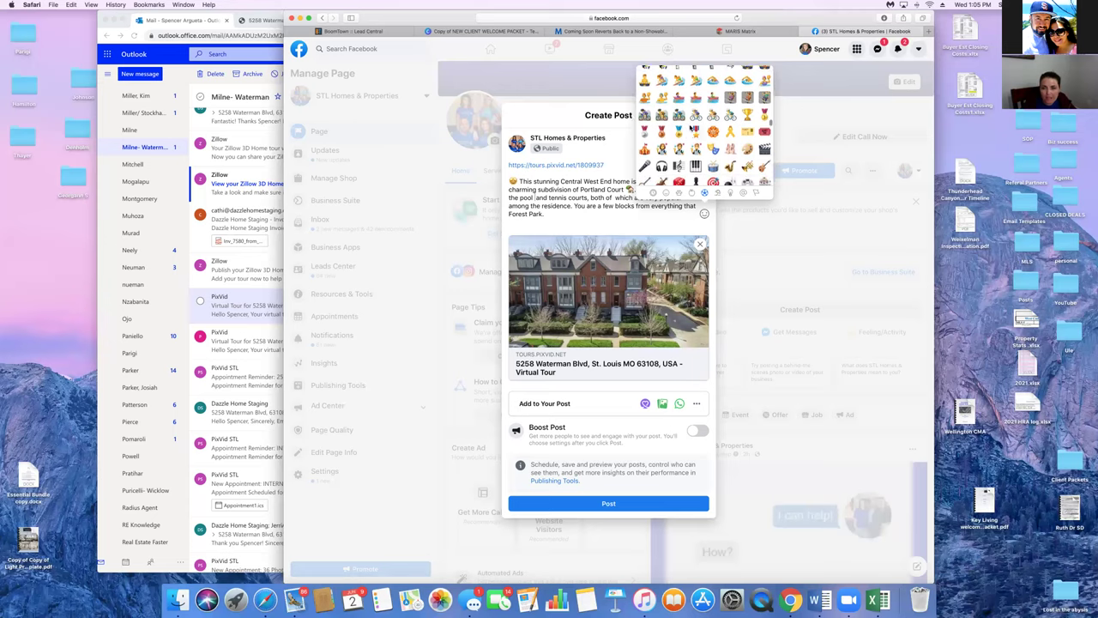
pyautogui.scroll(1, 689, 127)
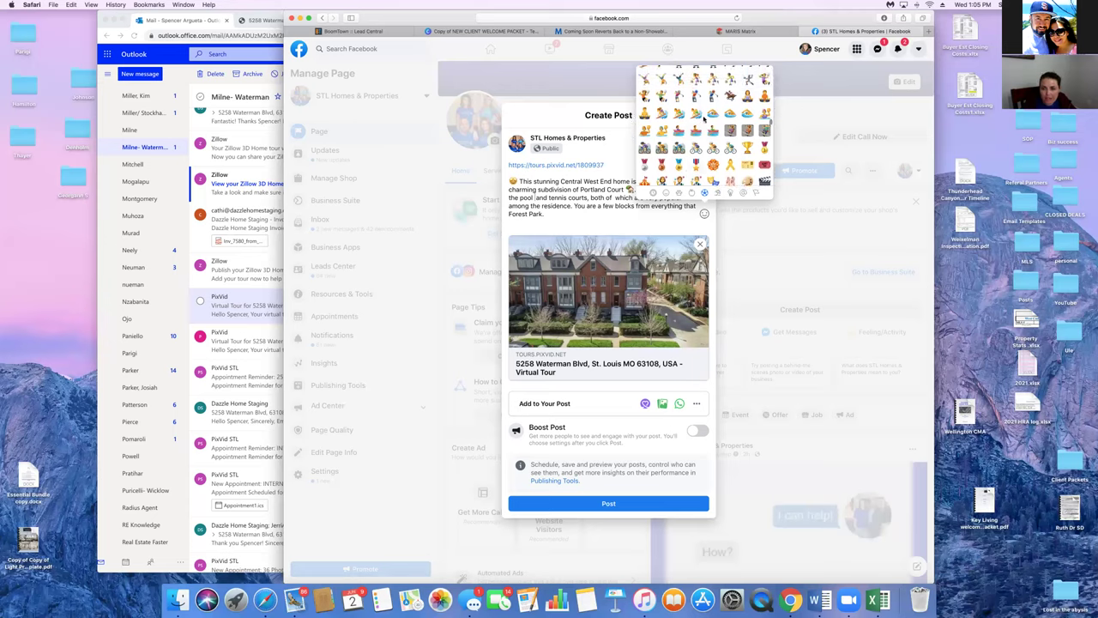
pyautogui.click(712, 114)
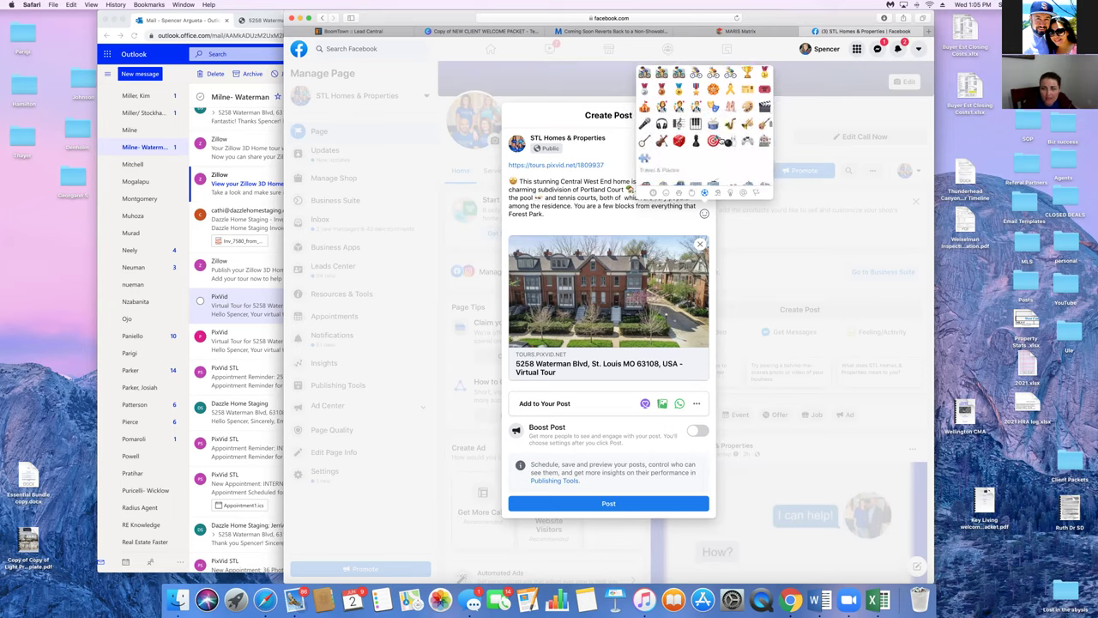
pyautogui.click(598, 197)
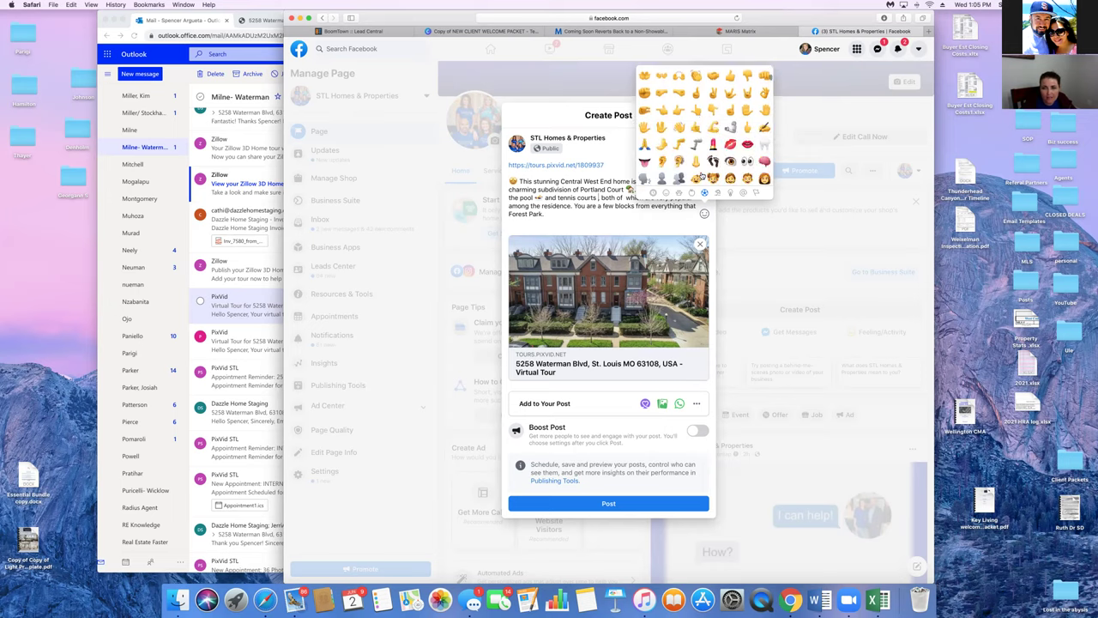
# Step: Browse the emoji picker for a tennis emoji to follow 'tennis courts'
pyautogui.scroll(-10, 702, 175)
pyautogui.scroll(-10, 702, 176)
pyautogui.scroll(-10, 702, 175)
pyautogui.scroll(-10, 702, 176)
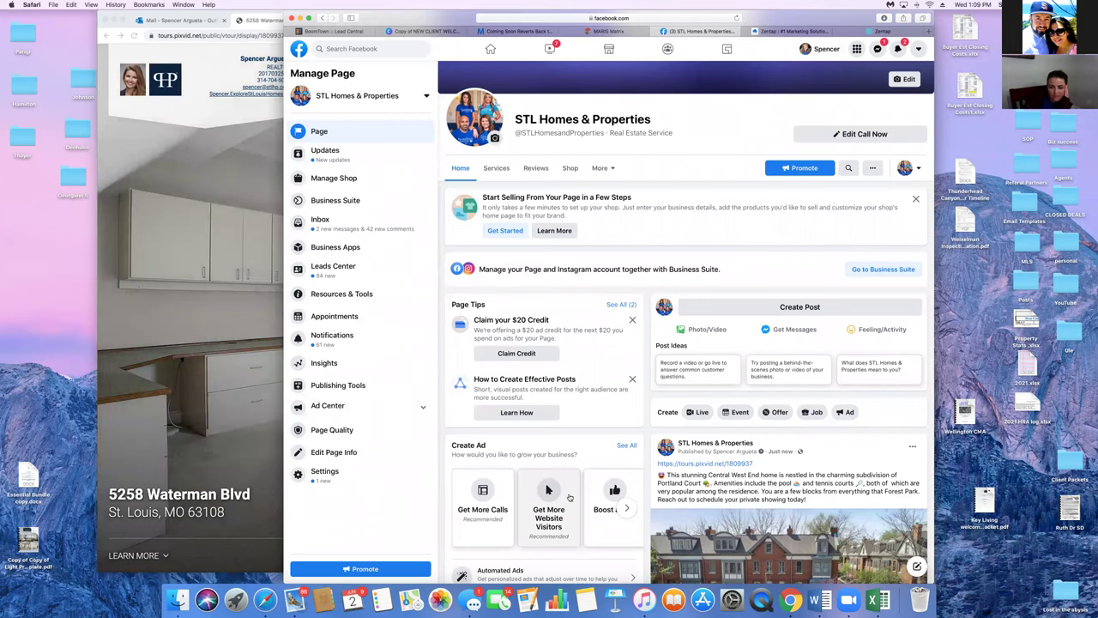
# Step: Scroll back to the top of the STL Homes & Properties page and switch to the Home feed
pyautogui.scroll(-5, 569, 497)
pyautogui.scroll(6, 857, 343)
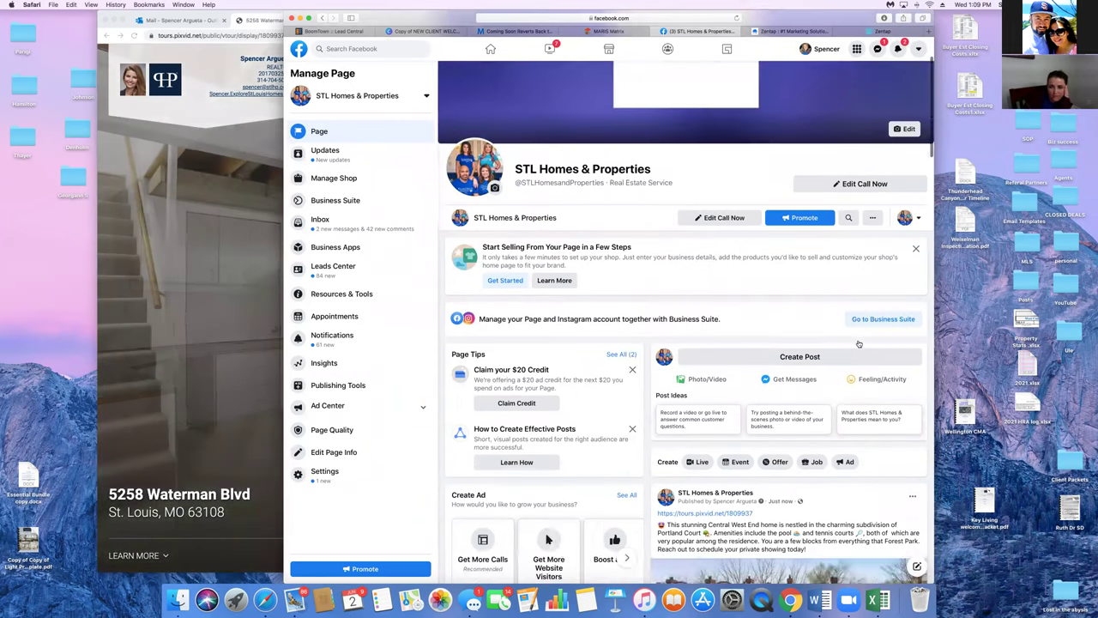
pyautogui.scroll(1, 858, 343)
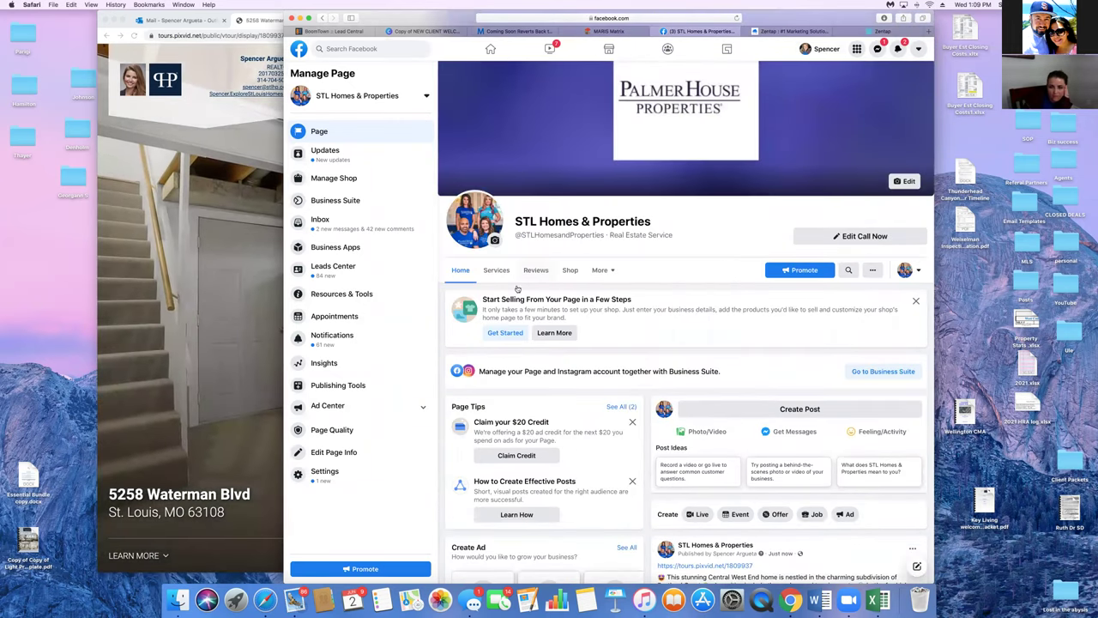
pyautogui.click(490, 49)
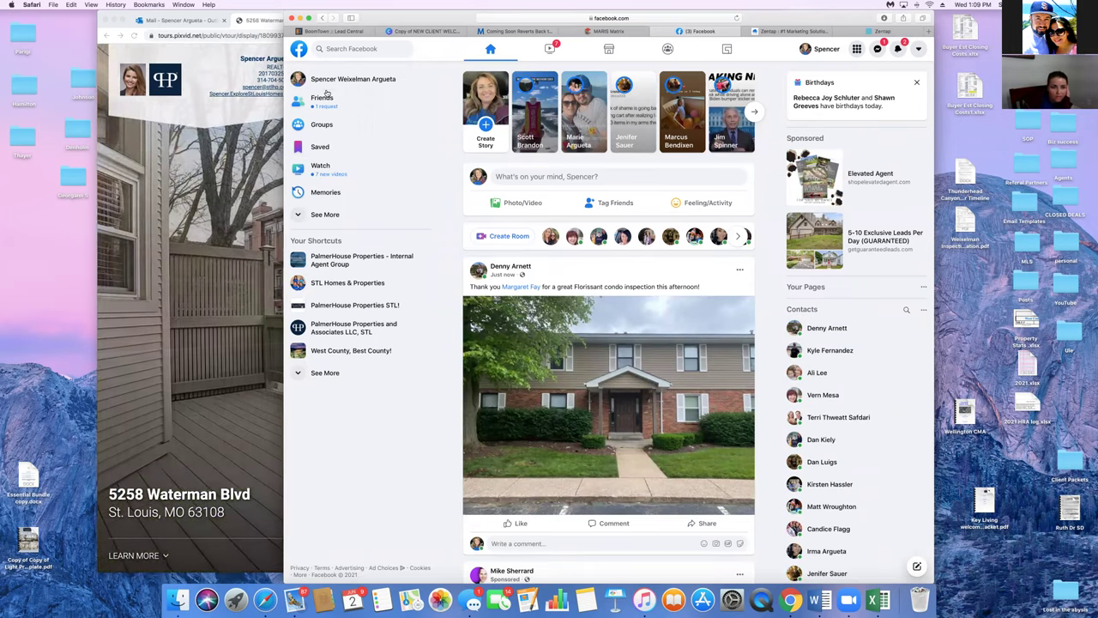
# Step: Expand See More in the left sidebar and choose Ads Manager
pyautogui.click(324, 215)
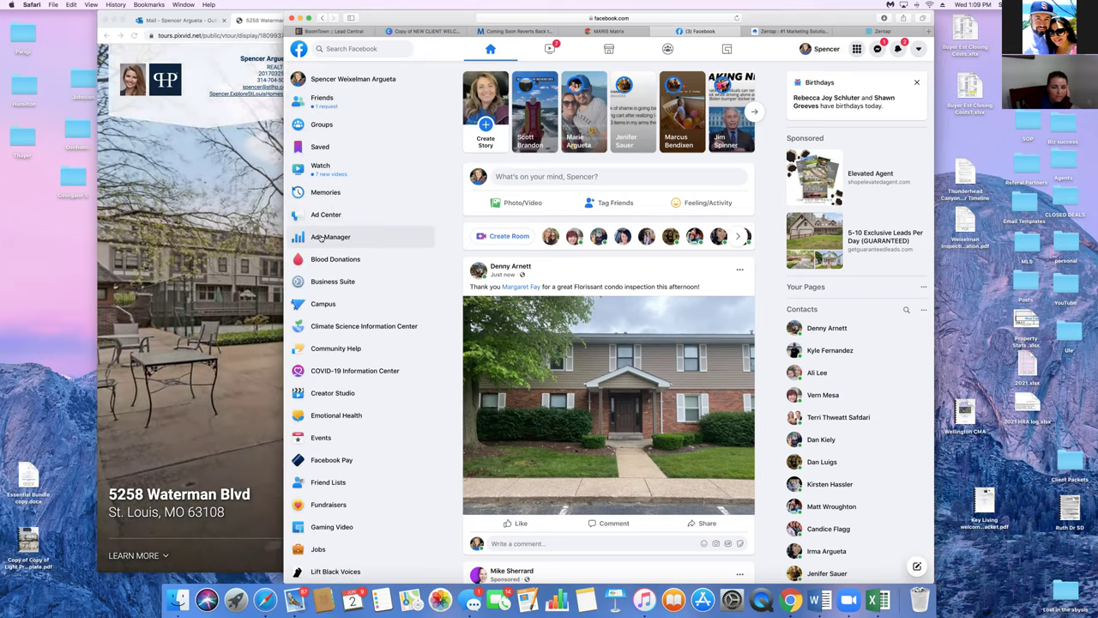
pyautogui.click(320, 238)
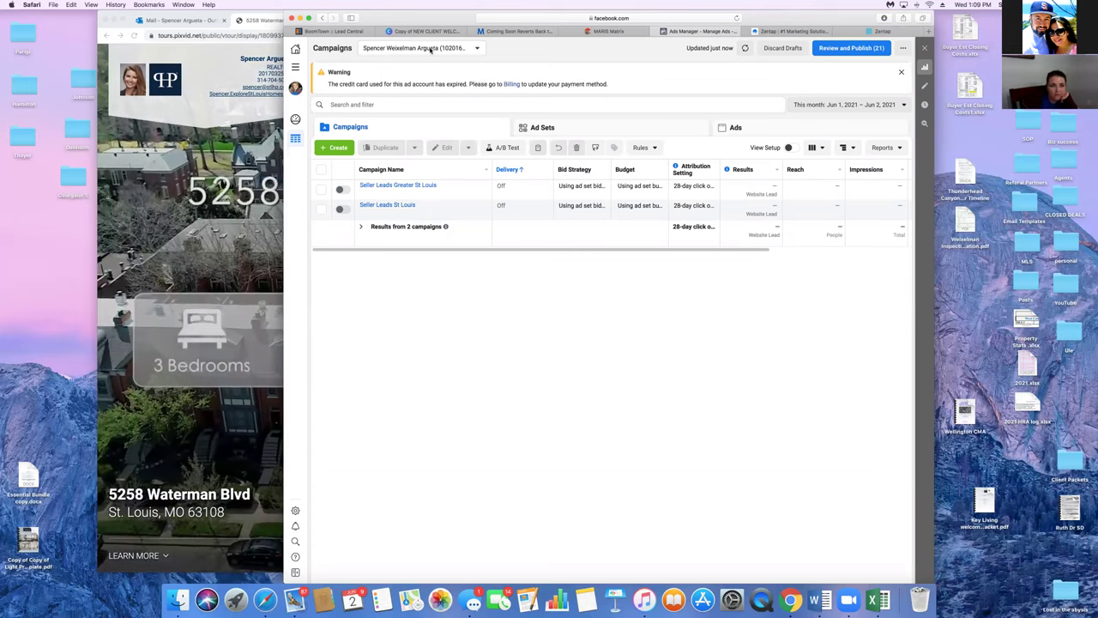
# Step: Switch Ads Manager to the STL Homes & Properties ad account
pyautogui.click(431, 50)
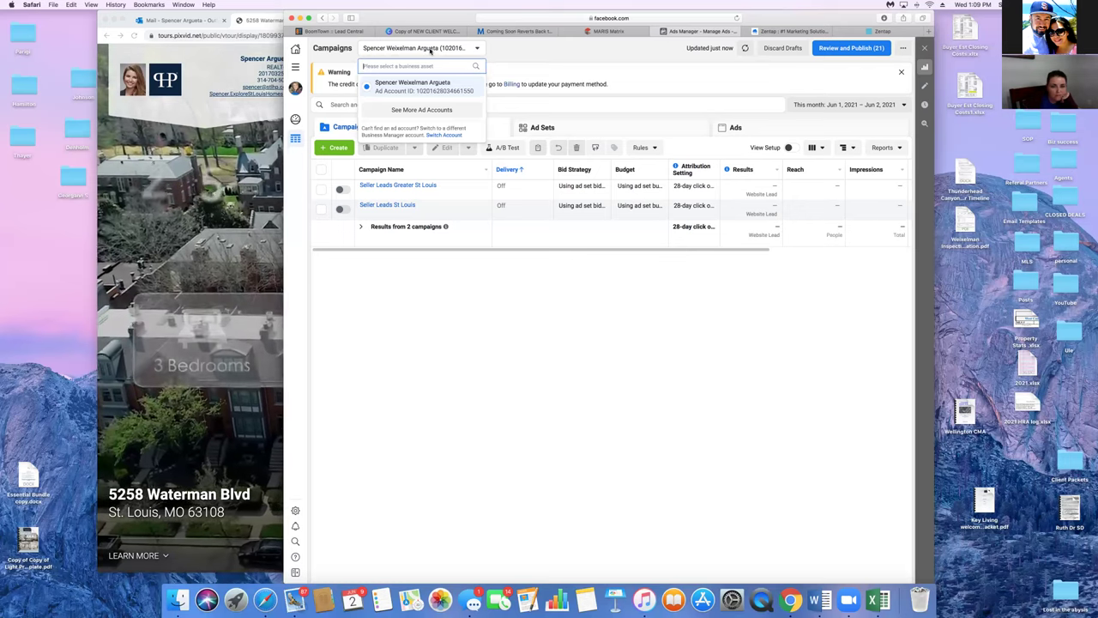
pyautogui.click(417, 115)
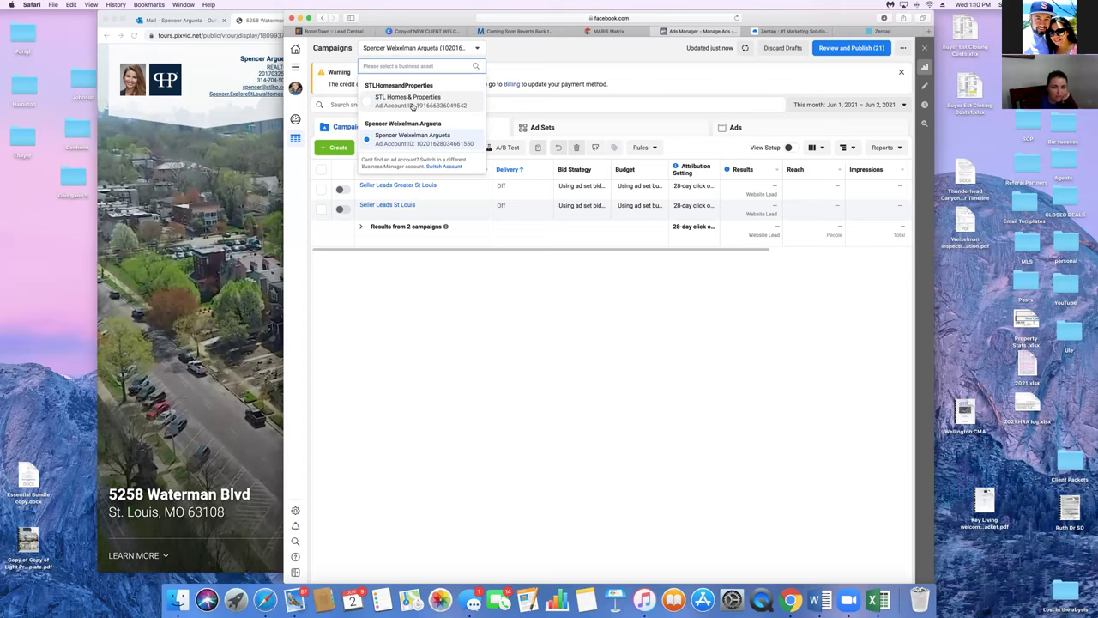
pyautogui.click(412, 104)
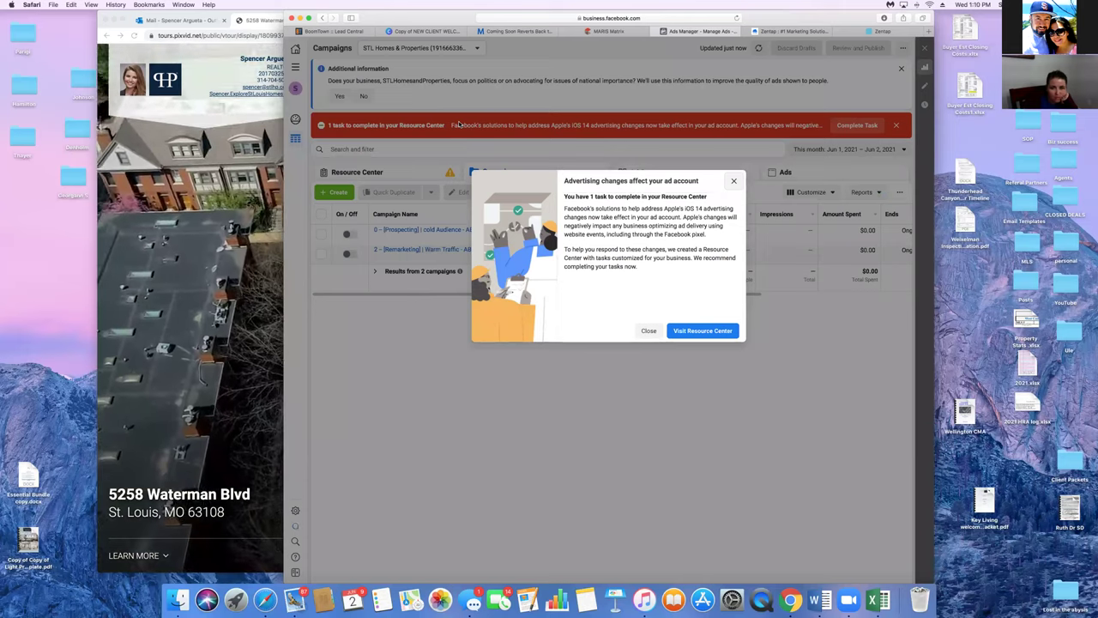
# Step: Dismiss the advertising-changes notice, the additional-information question and the task warning banner
pyautogui.click(363, 95)
pyautogui.click(362, 96)
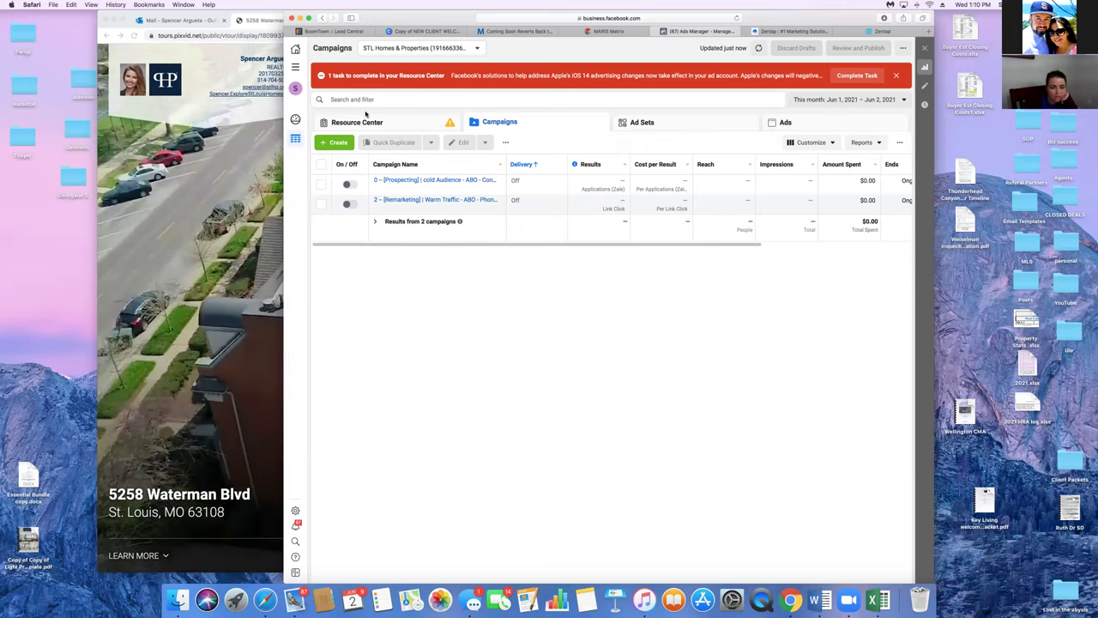
pyautogui.click(896, 76)
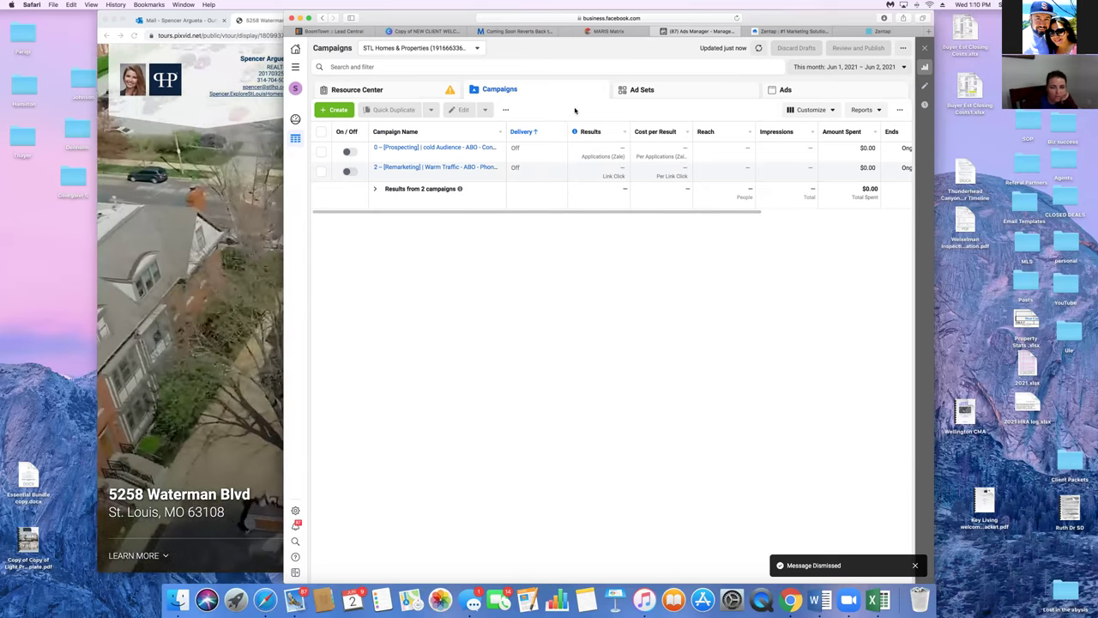
# Step: Create a new campaign with the Engagement objective, keeping Post engagement as the type
pyautogui.click(338, 111)
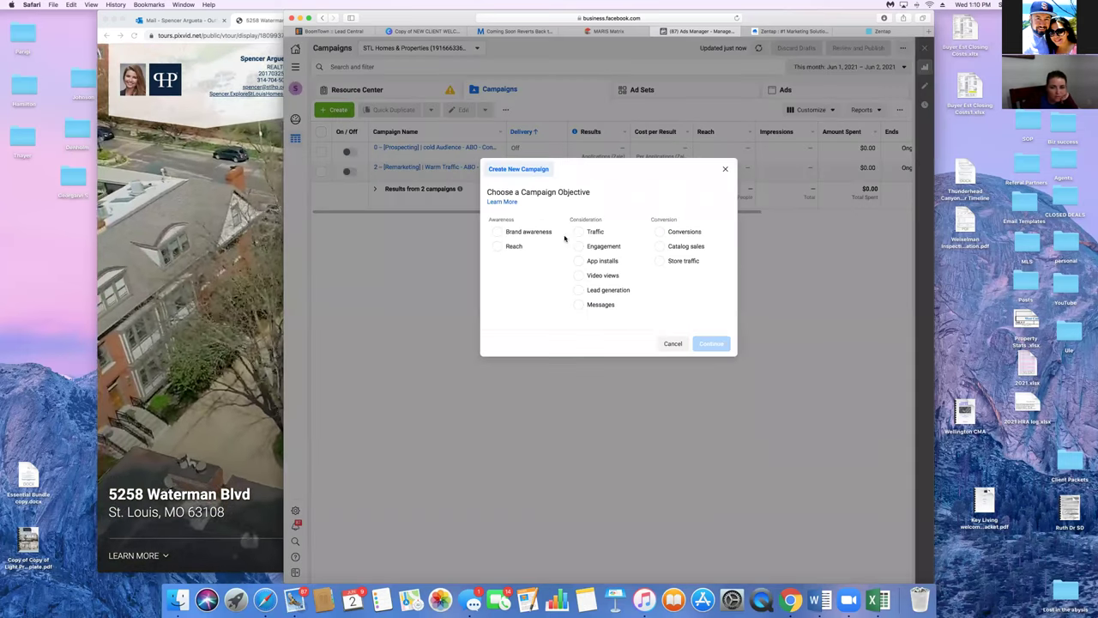
pyautogui.click(641, 246)
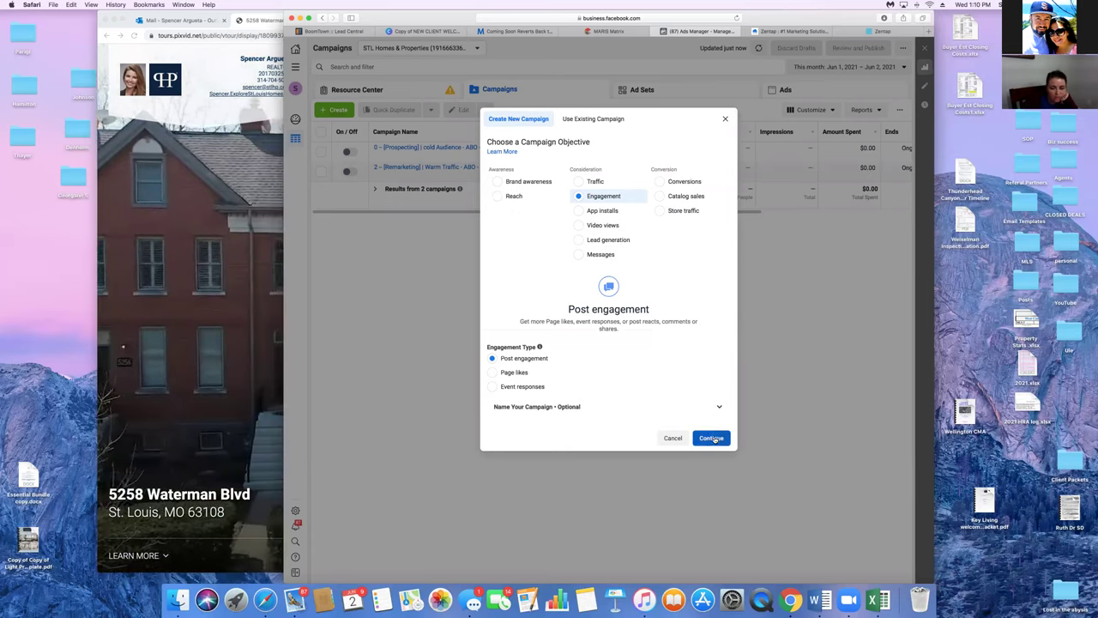
pyautogui.click(713, 440)
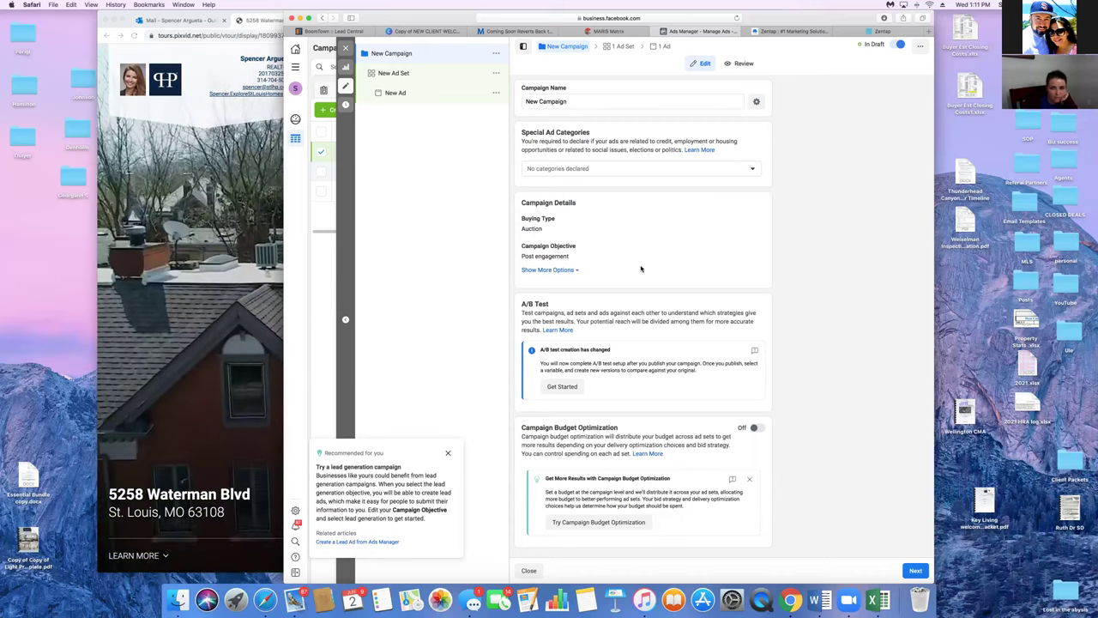
# Step: Check Housing in the Special Ad Categories dropdown and close the list
pyautogui.click(639, 169)
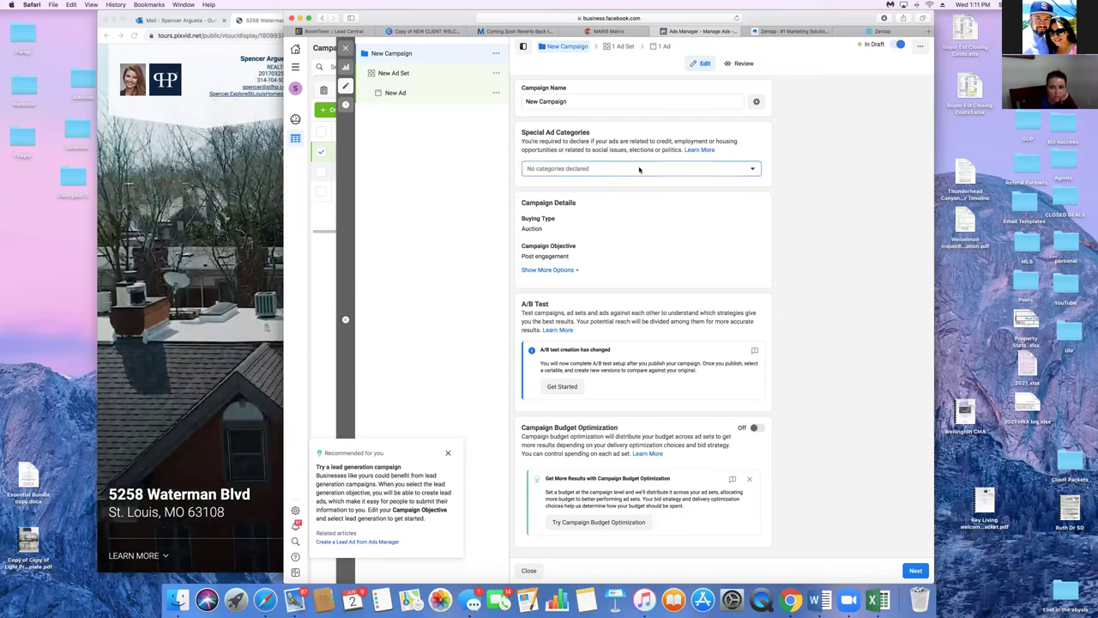
pyautogui.click(639, 170)
pyautogui.click(639, 169)
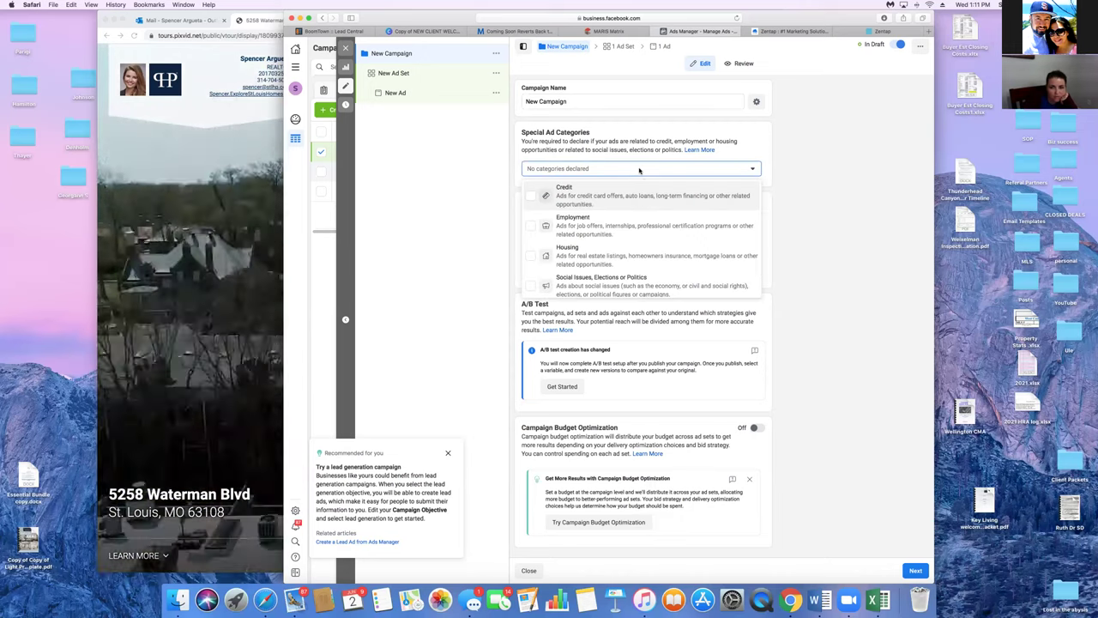
pyautogui.click(616, 248)
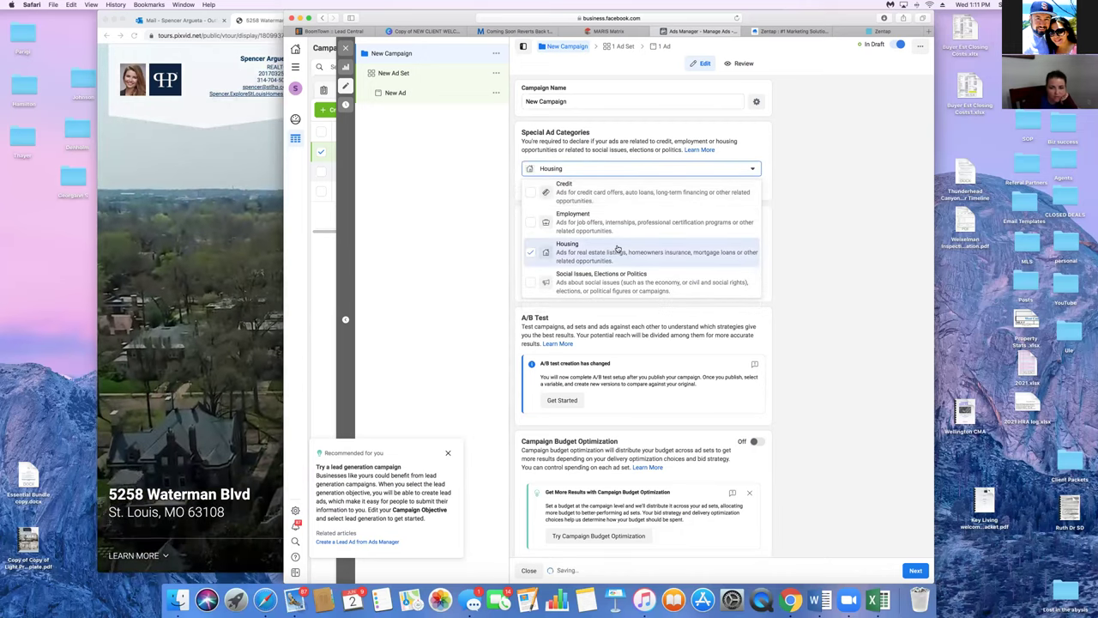
pyautogui.click(811, 262)
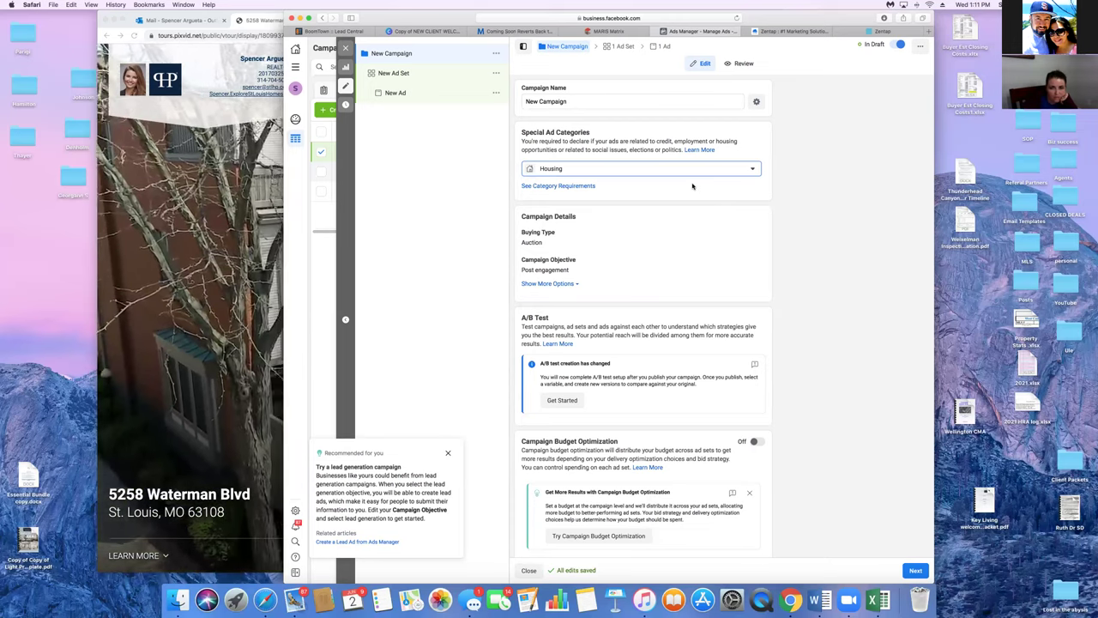
pyautogui.moveTo(617, 102); pyautogui.dragTo(492, 98)
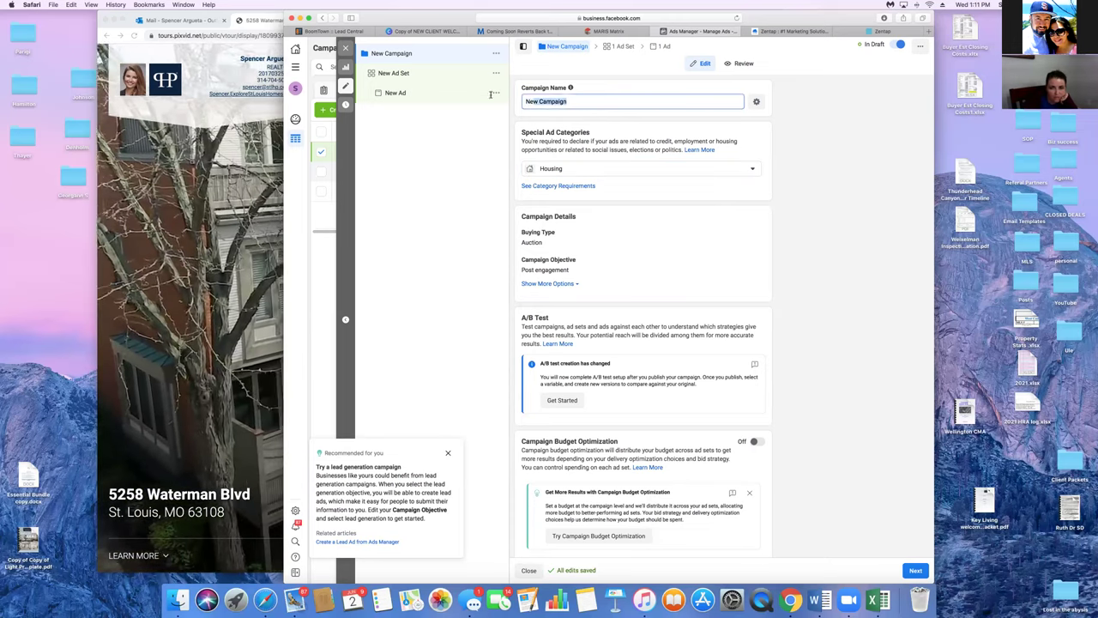
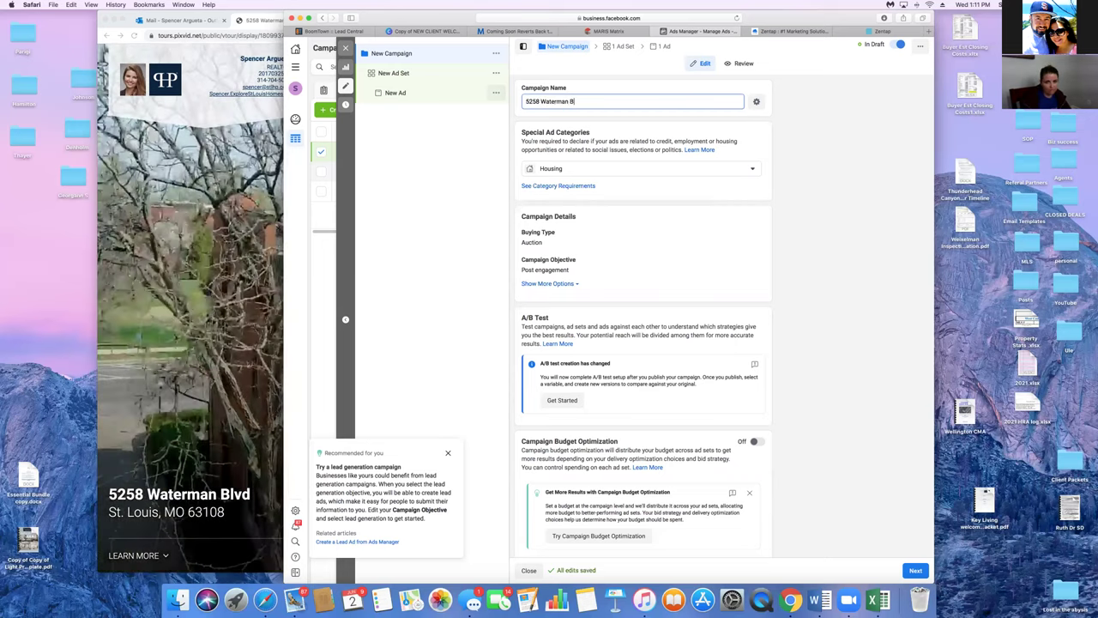
pyautogui.click(854, 201)
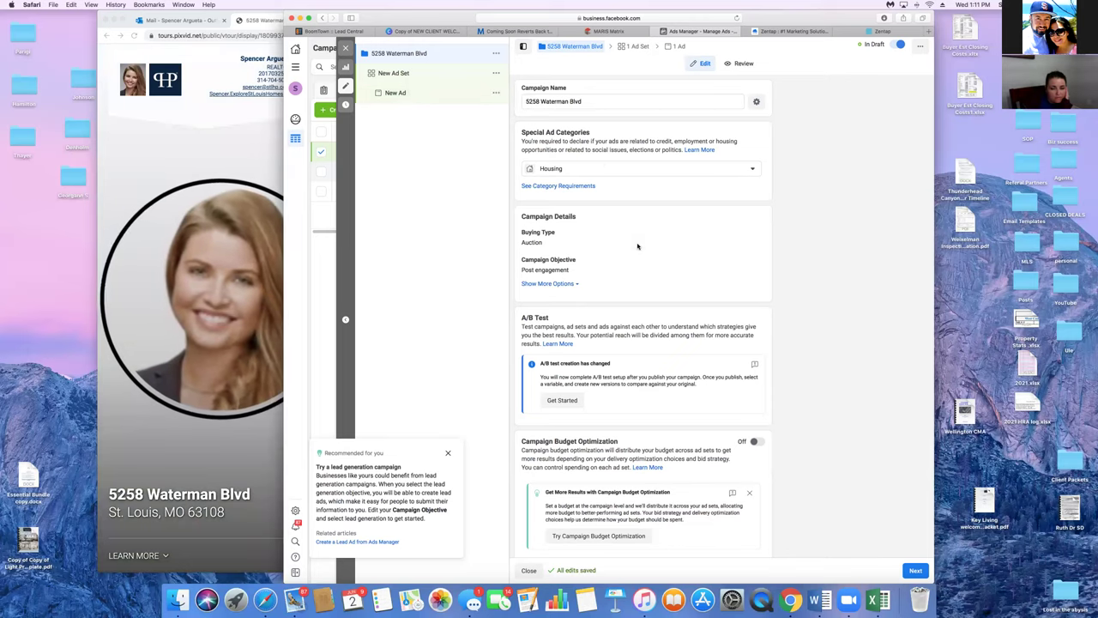
pyautogui.scroll(-1, 639, 246)
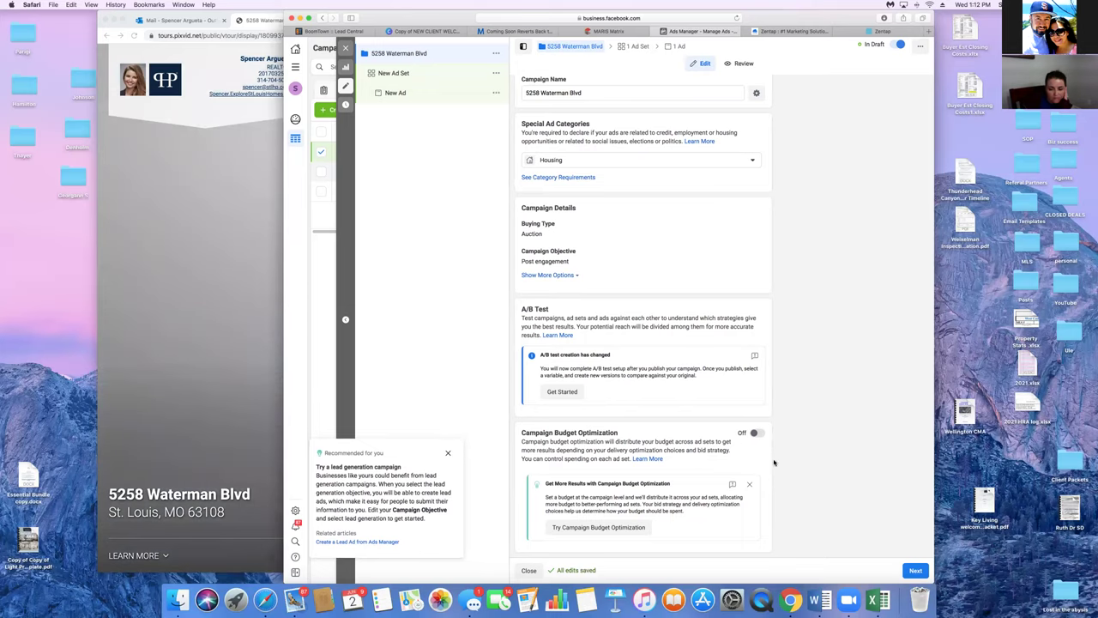
pyautogui.click(914, 571)
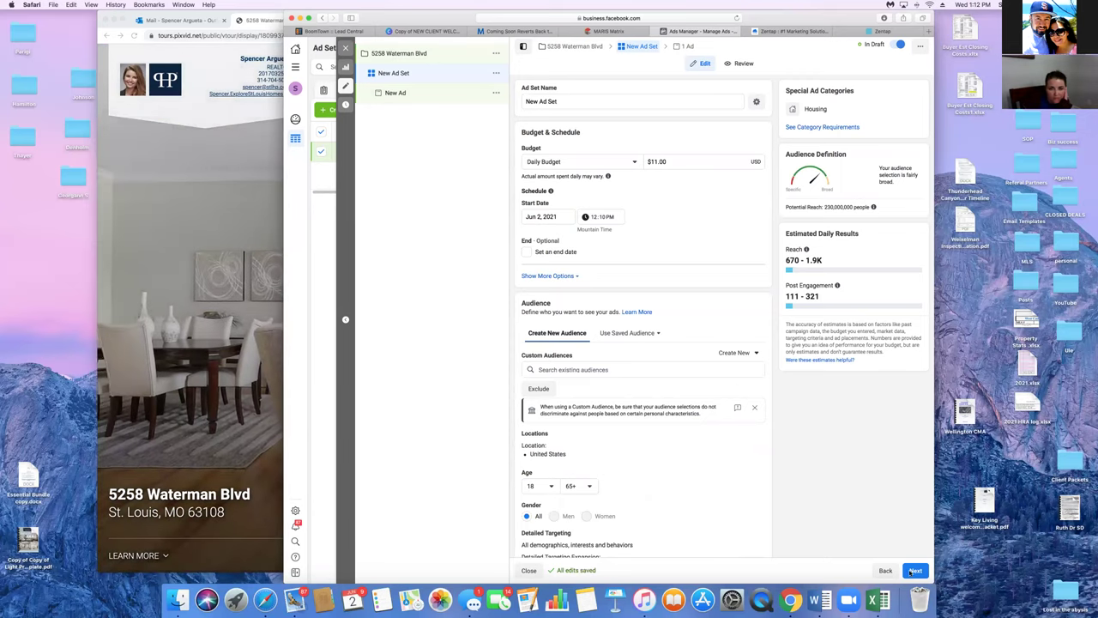
pyautogui.click(393, 54)
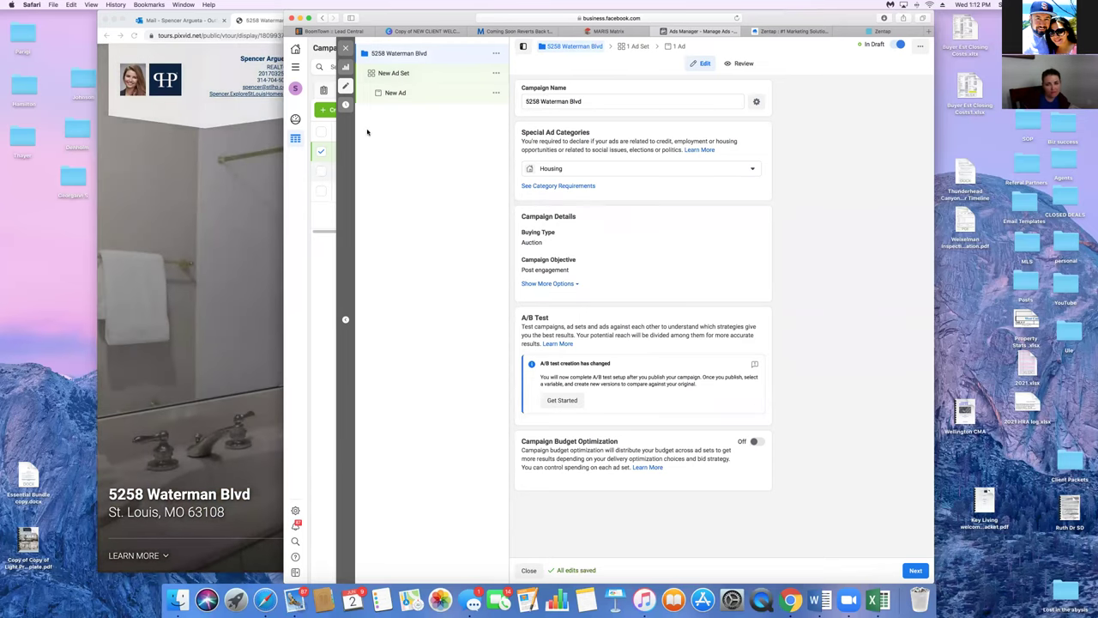
pyautogui.click(585, 101)
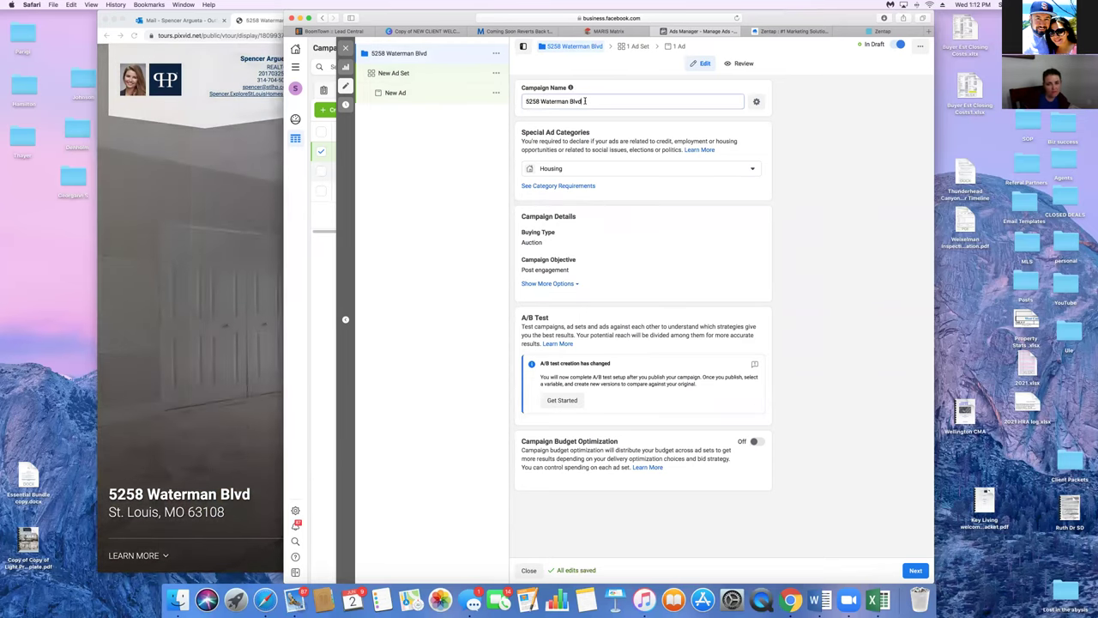
pyautogui.write('"e')
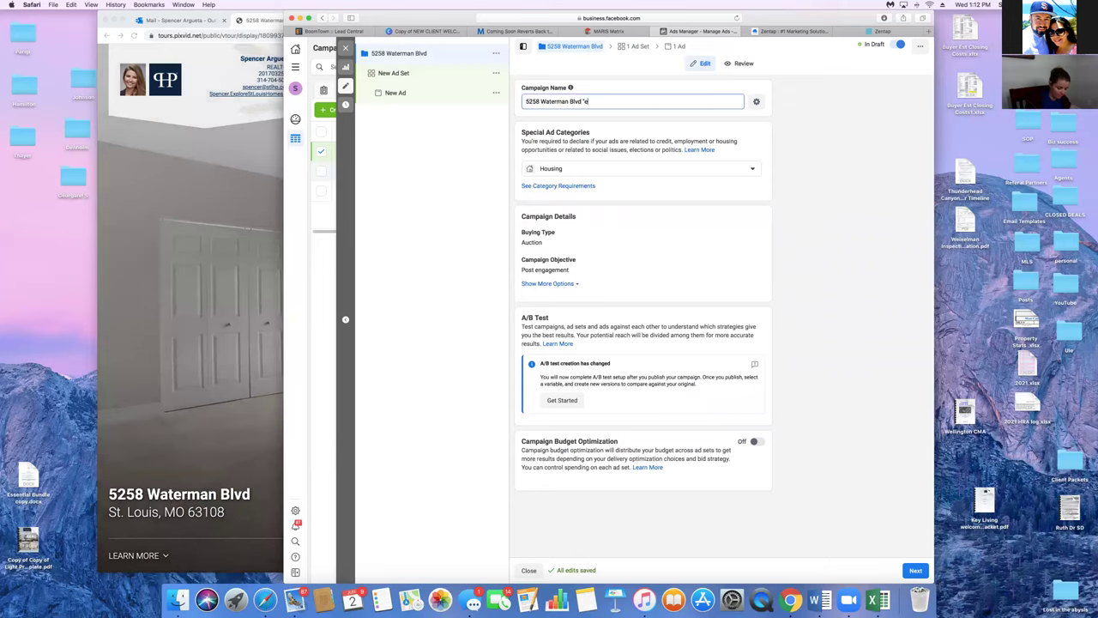
pyautogui.write('ngagement"')
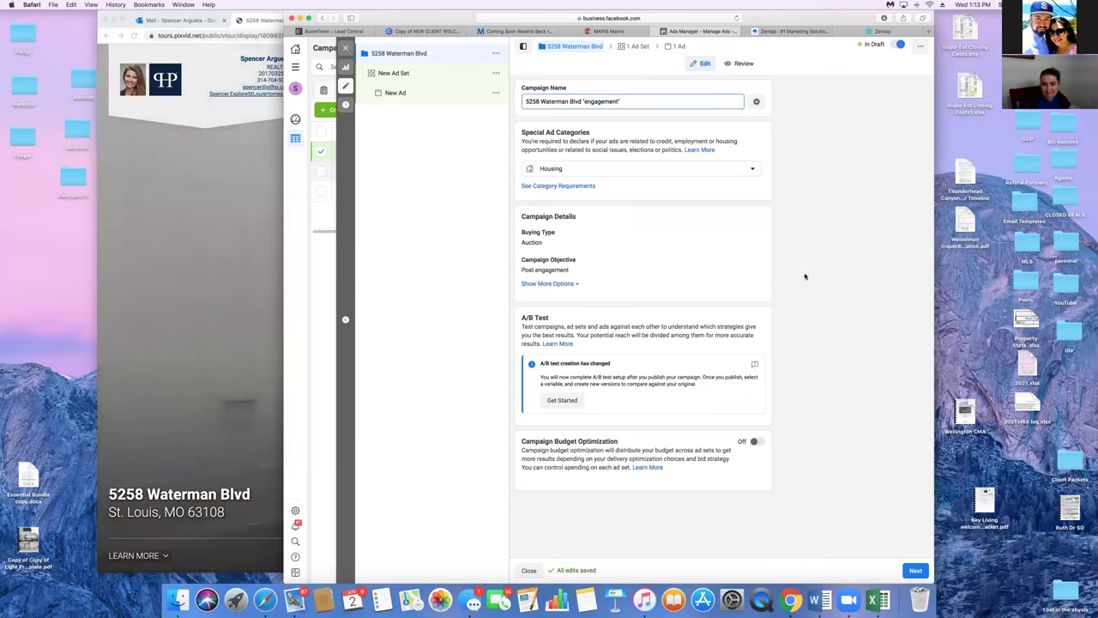
pyautogui.click(911, 571)
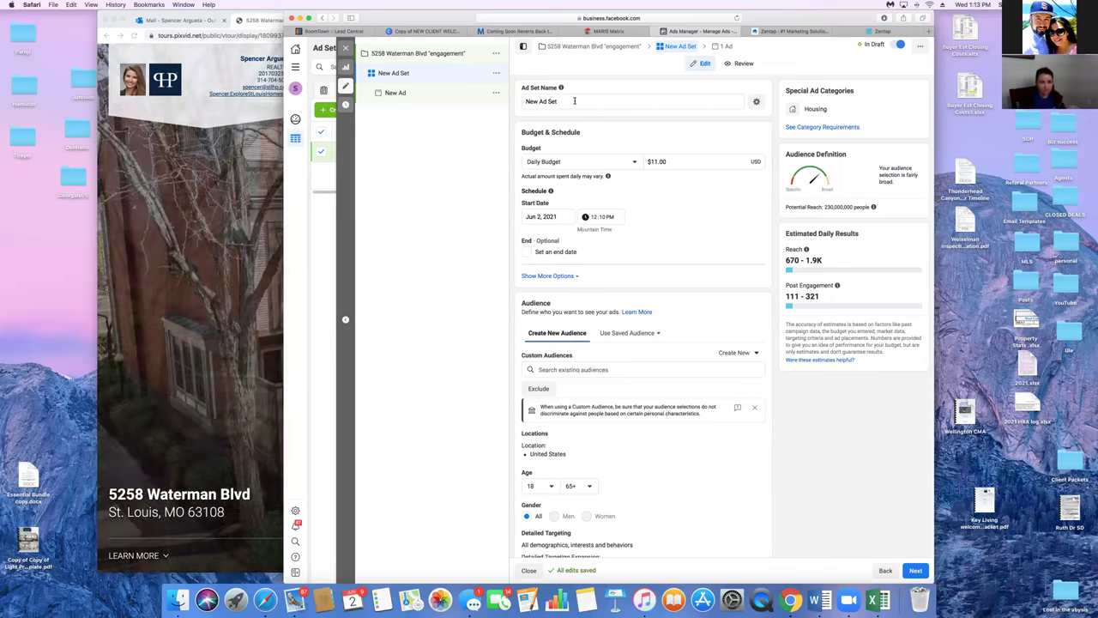
pyautogui.click(573, 100)
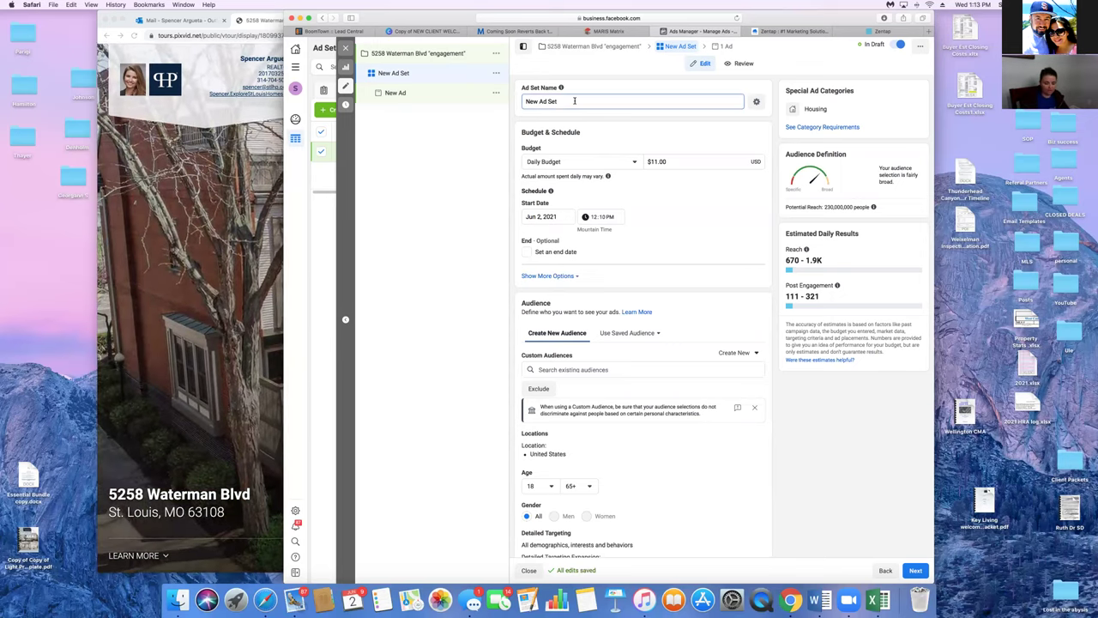
pyautogui.press('BackSpace')
pyautogui.press('BackSpace')
pyautogui.press('BackSpace')
pyautogui.press('BackSpace')
pyautogui.press('BackSpace')
pyautogui.press('BackSpace')
pyautogui.press('BackSpace')
pyautogui.press('BackSpace')
pyautogui.press('BackSpace')
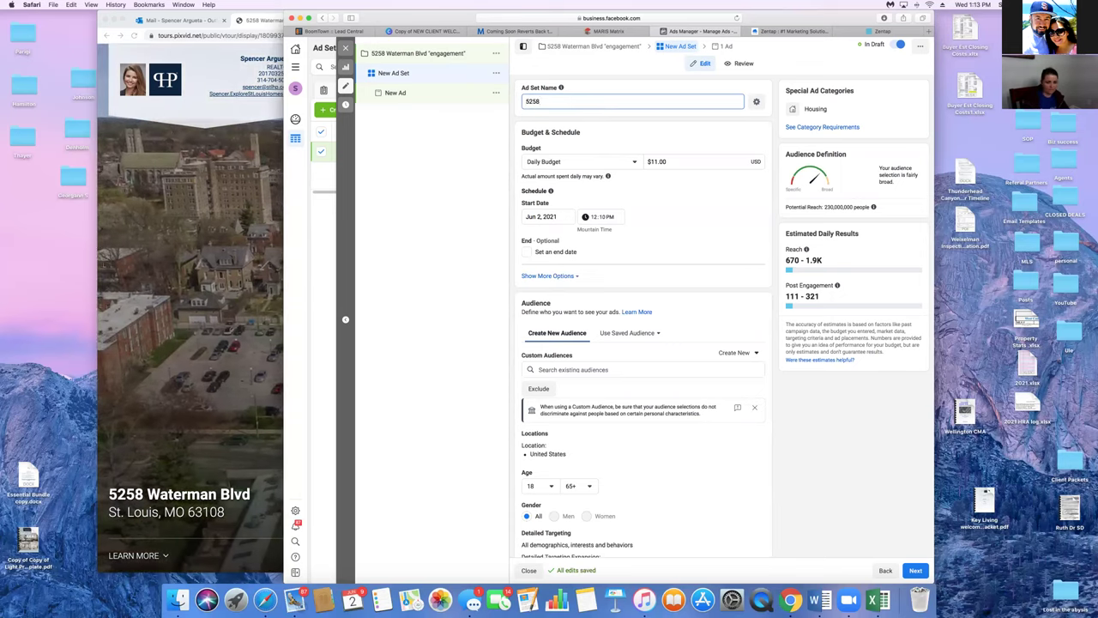
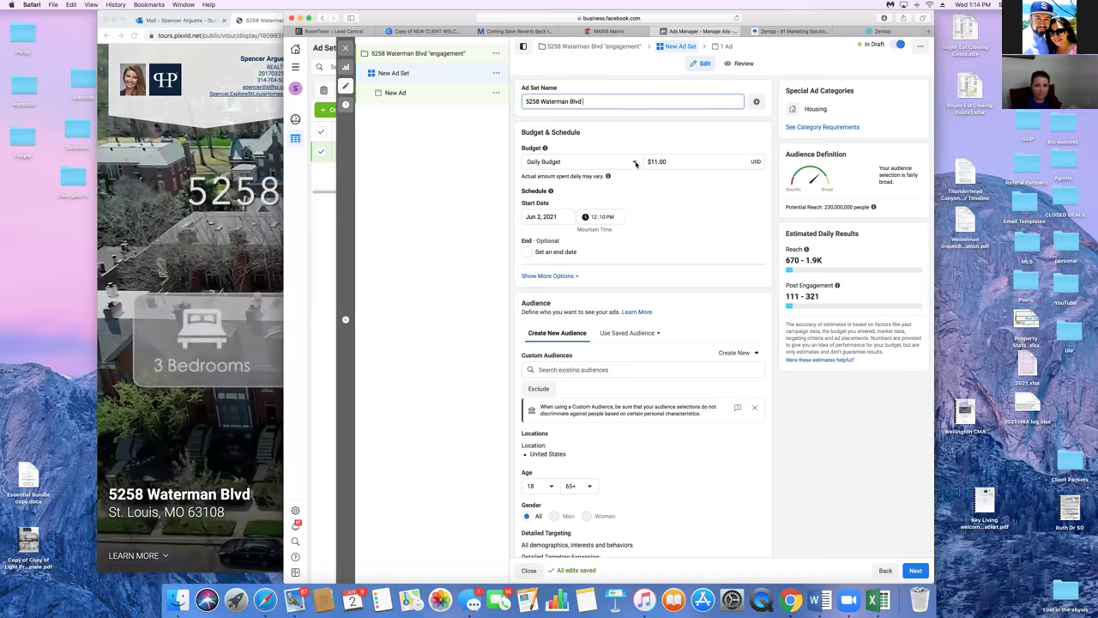
# Step: Keep Daily Budget as the budget type and change the amount from $11.00 to $10.00
pyautogui.click(636, 163)
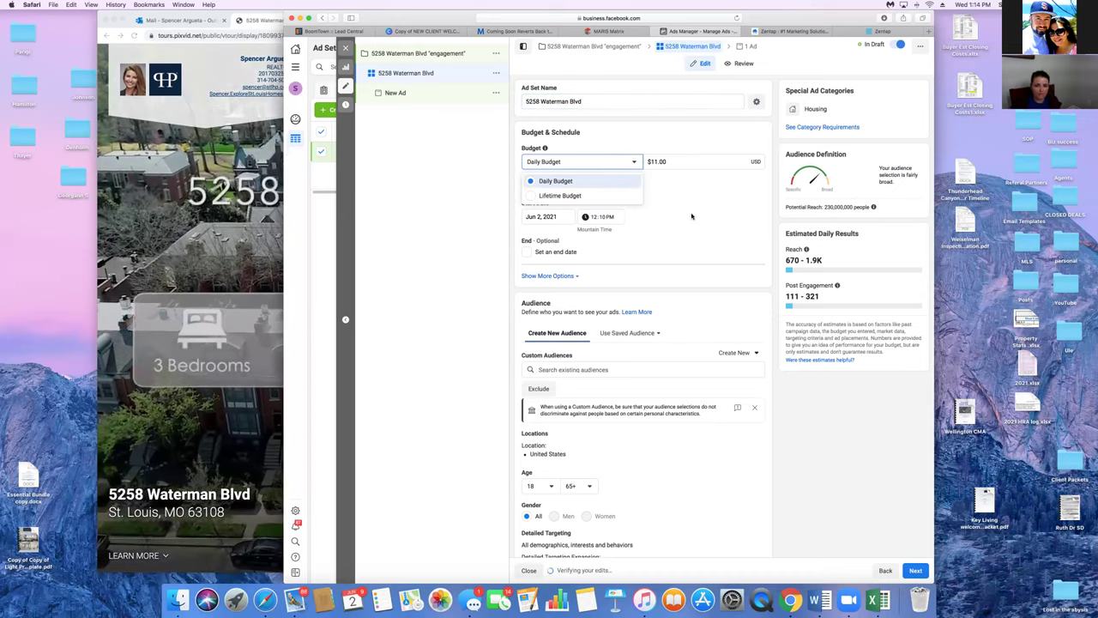
pyautogui.click(691, 216)
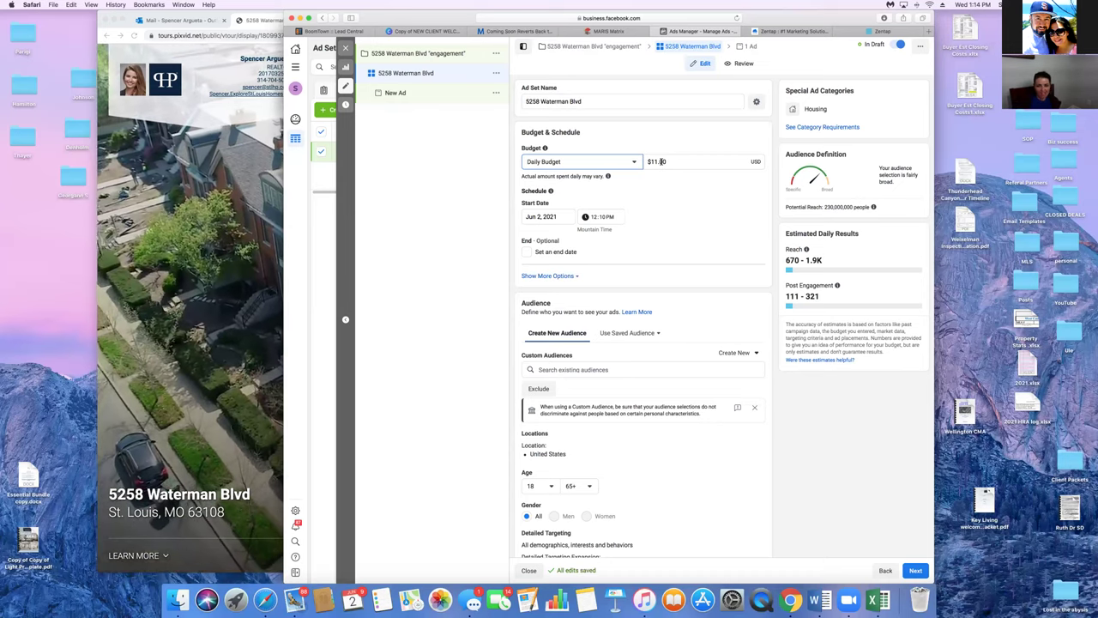
pyautogui.click(661, 162)
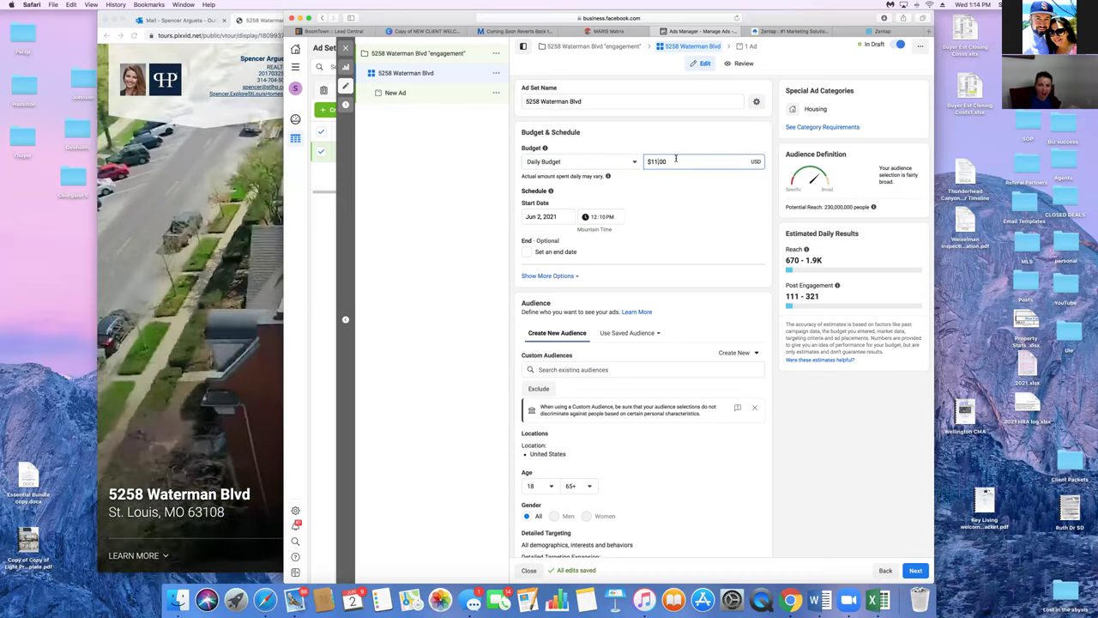
pyautogui.press('BackSpace')
pyautogui.write('0')
pyautogui.click(668, 198)
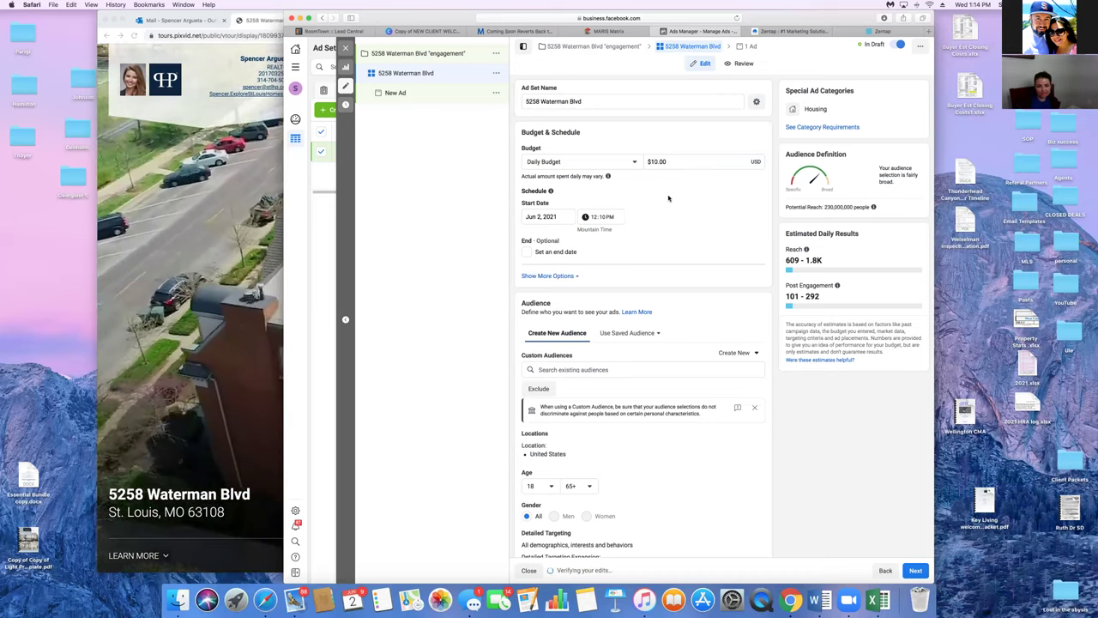
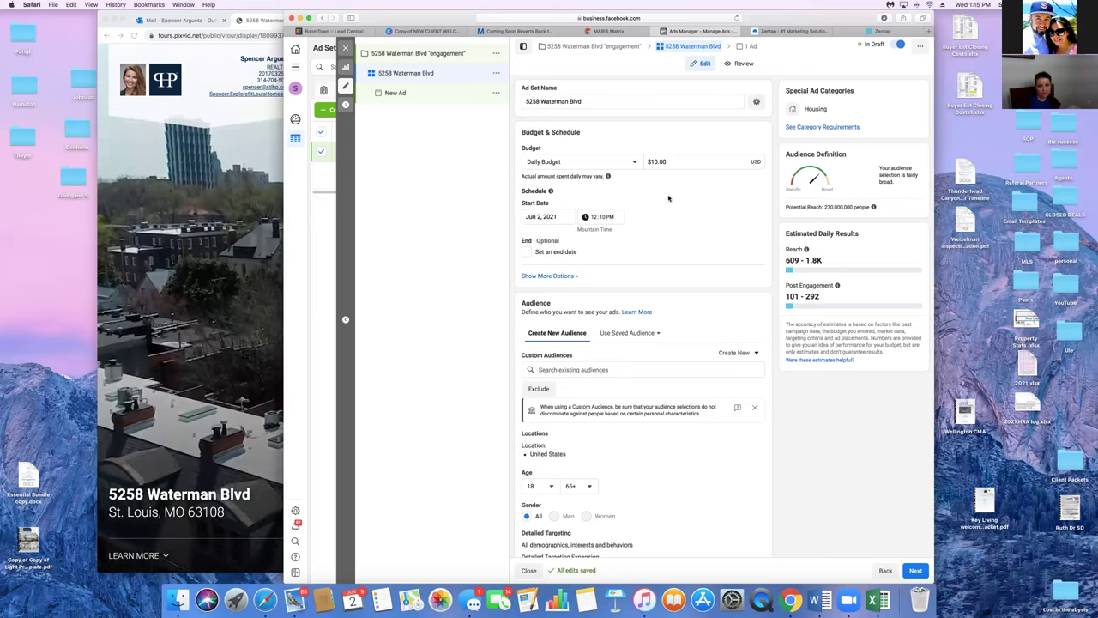
# Step: Switch the ad set to a lifetime budget of $50.00
pyautogui.click(634, 163)
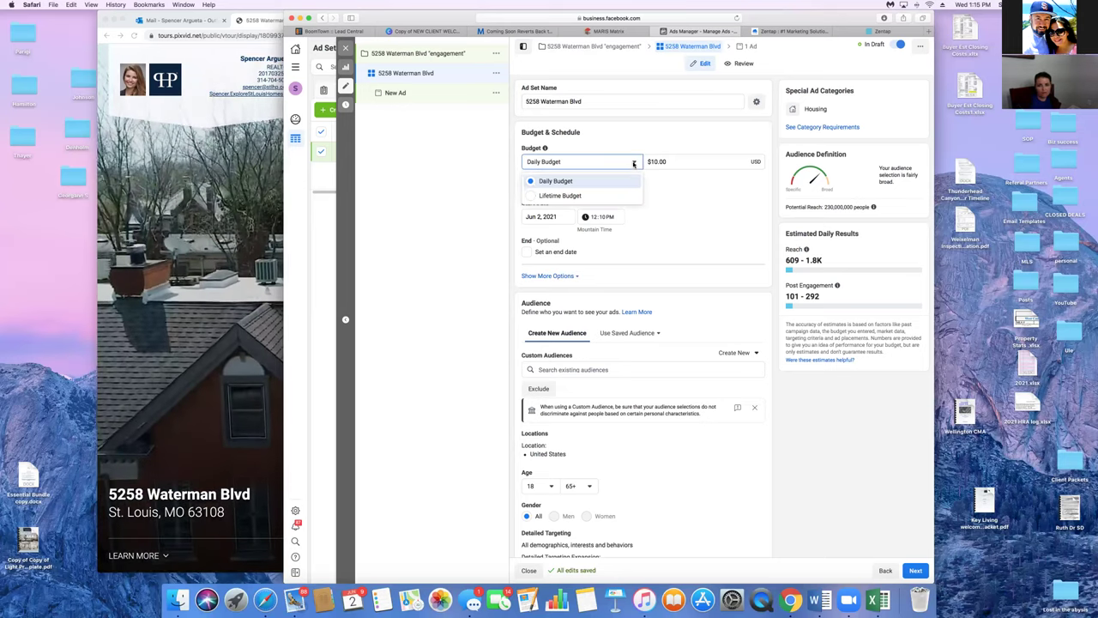
pyautogui.click(601, 195)
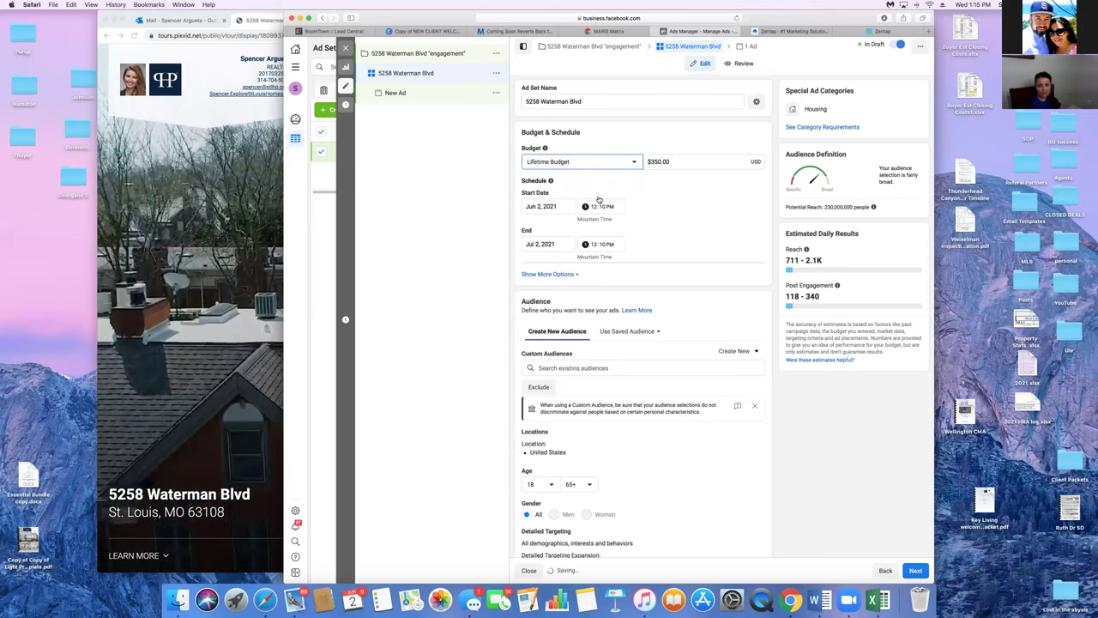
pyautogui.doubleClick(660, 161)
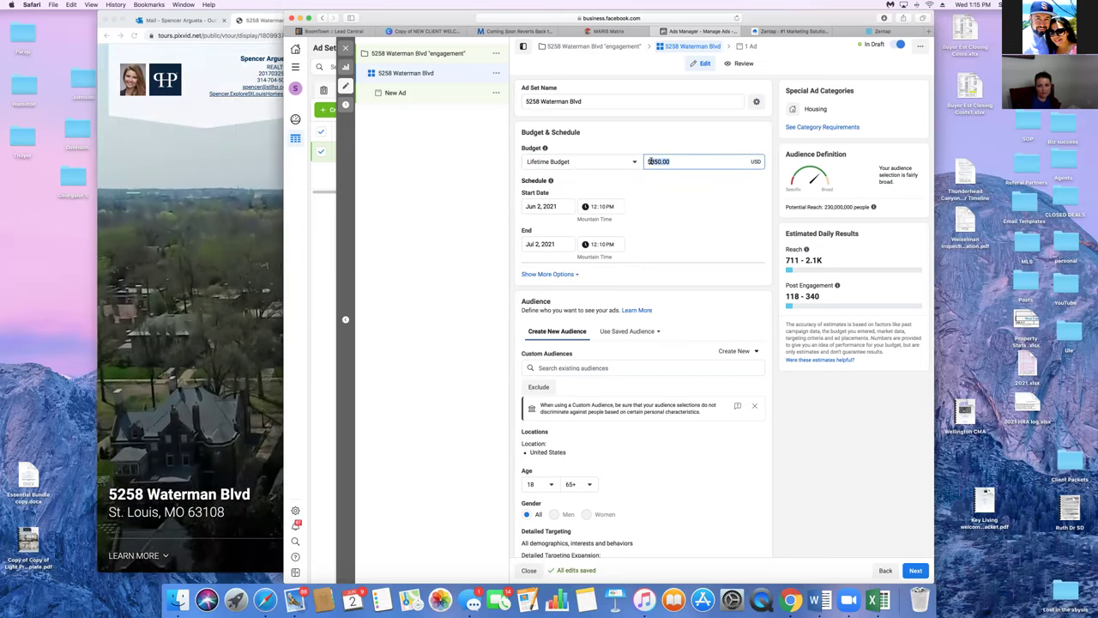
pyautogui.write('50.00')
pyautogui.click(662, 215)
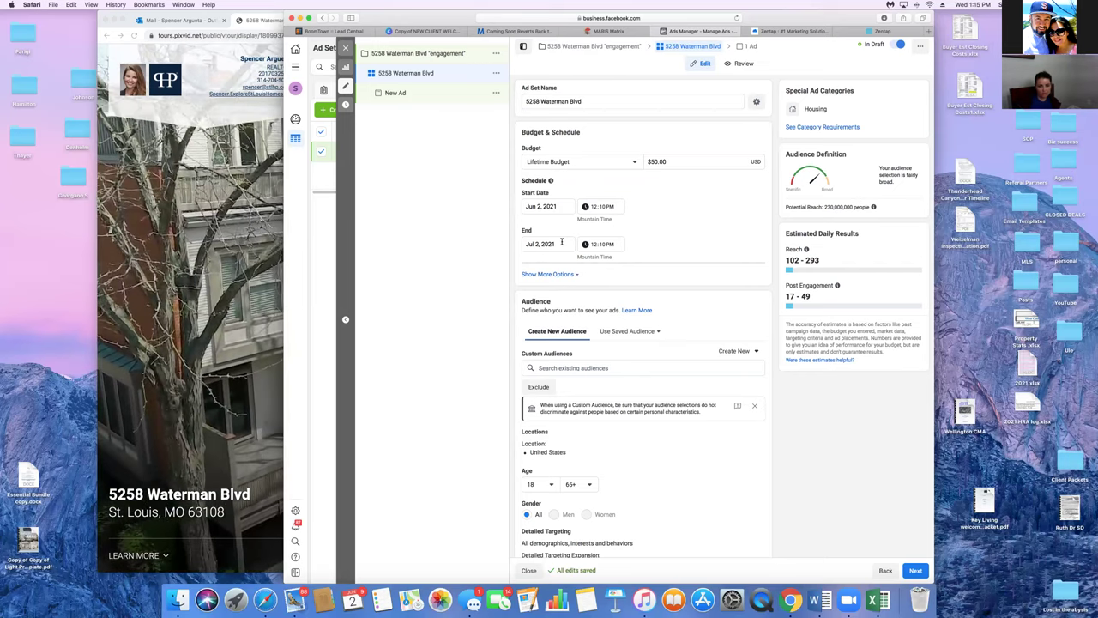
pyautogui.click(562, 243)
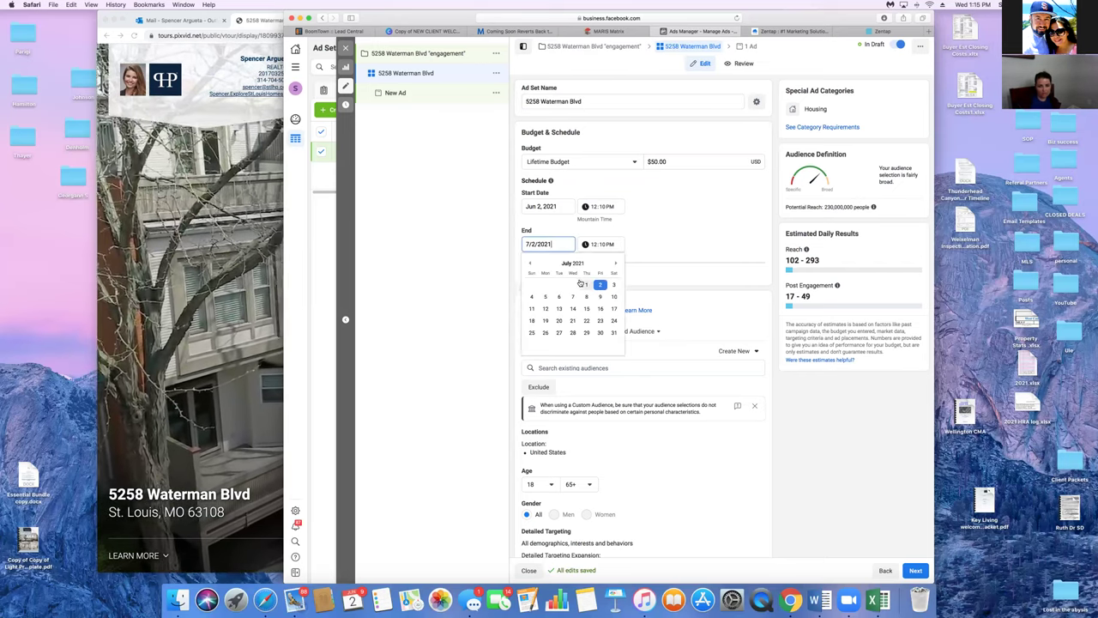
# Step: Set the ad set's start date to June 3 and end date to June 13, 2021
pyautogui.click(530, 262)
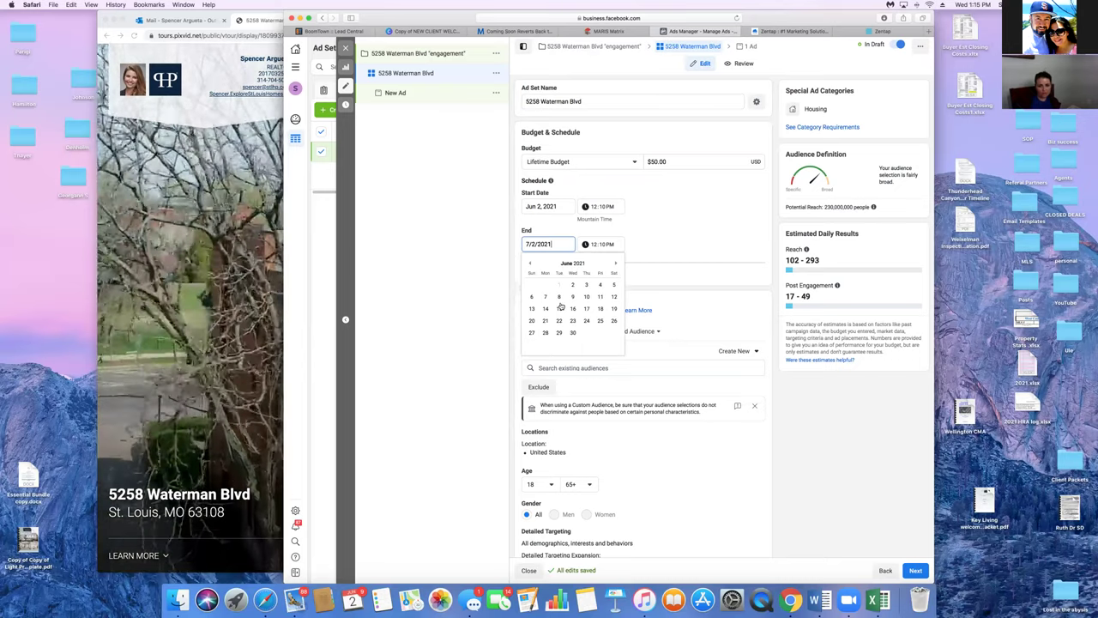
pyautogui.click(613, 297)
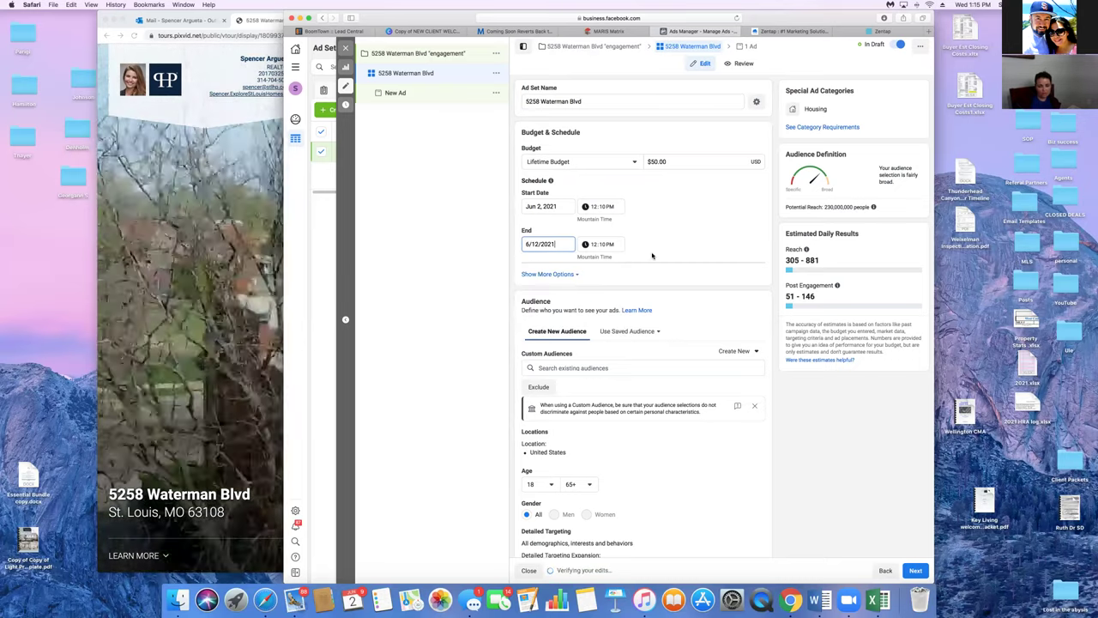
pyautogui.click(570, 205)
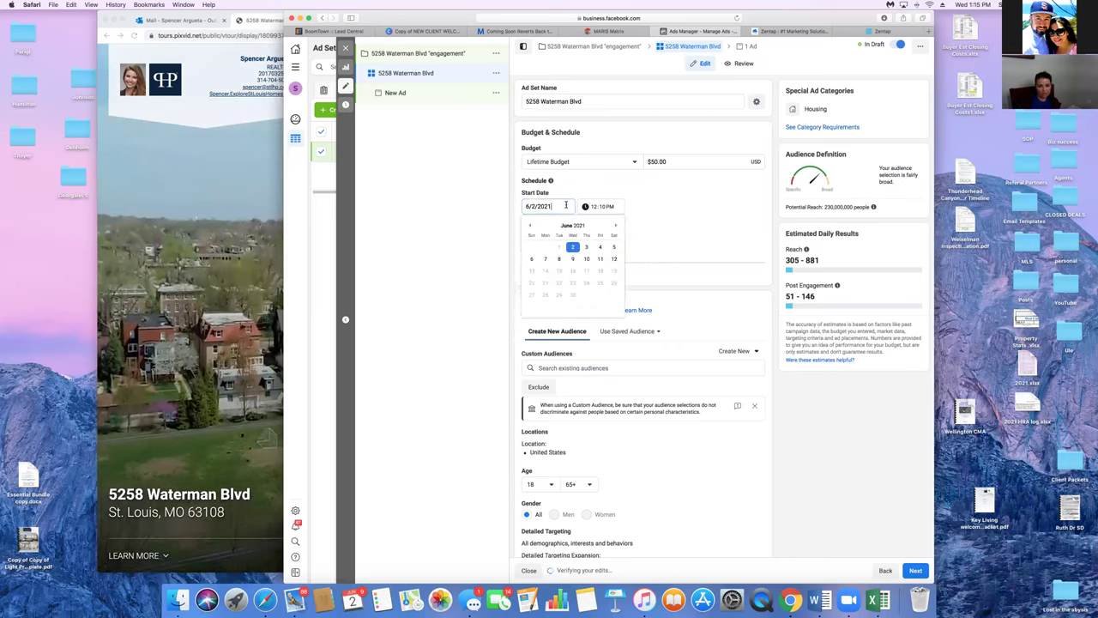
pyautogui.click(587, 249)
pyautogui.click(655, 225)
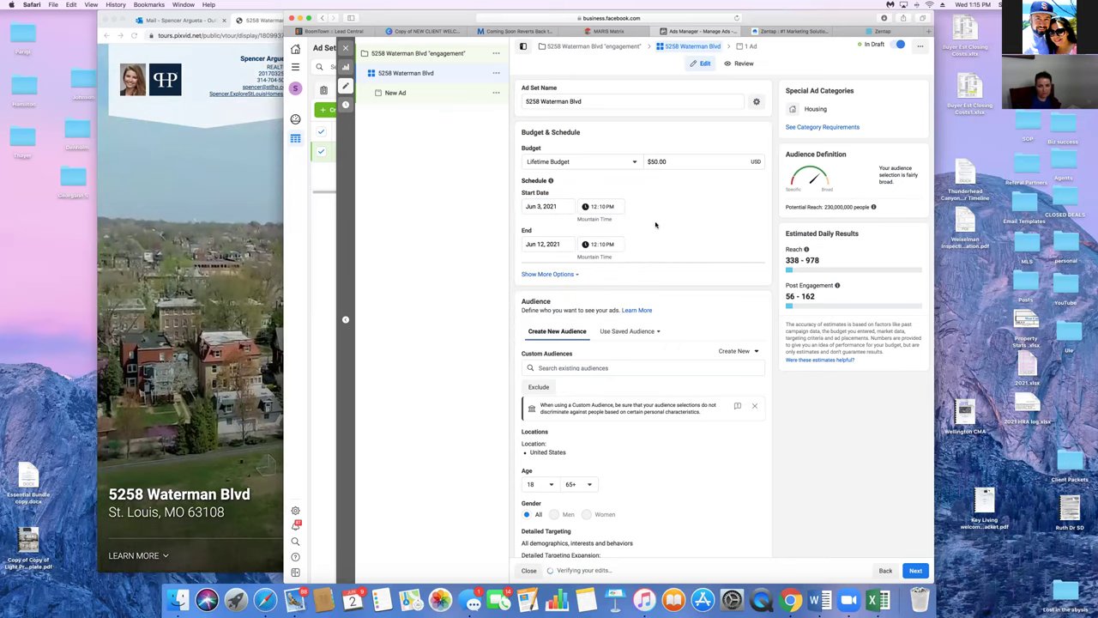
pyautogui.click(563, 244)
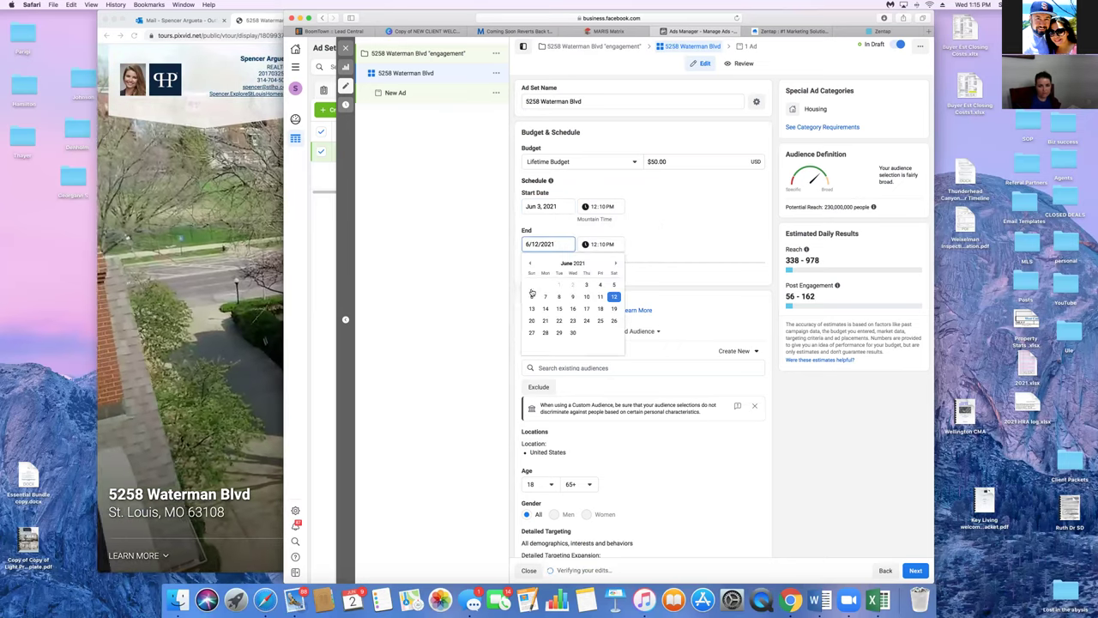
pyautogui.click(532, 308)
pyautogui.click(695, 224)
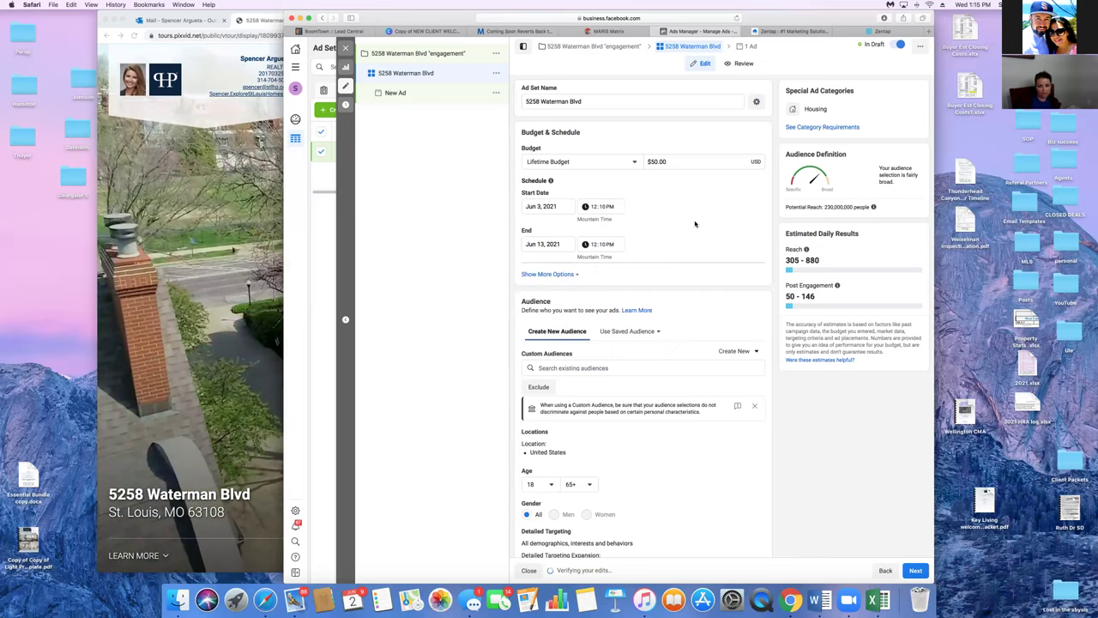
# Step: Set both the start time and end time to 6:00 AM
pyautogui.click(608, 208)
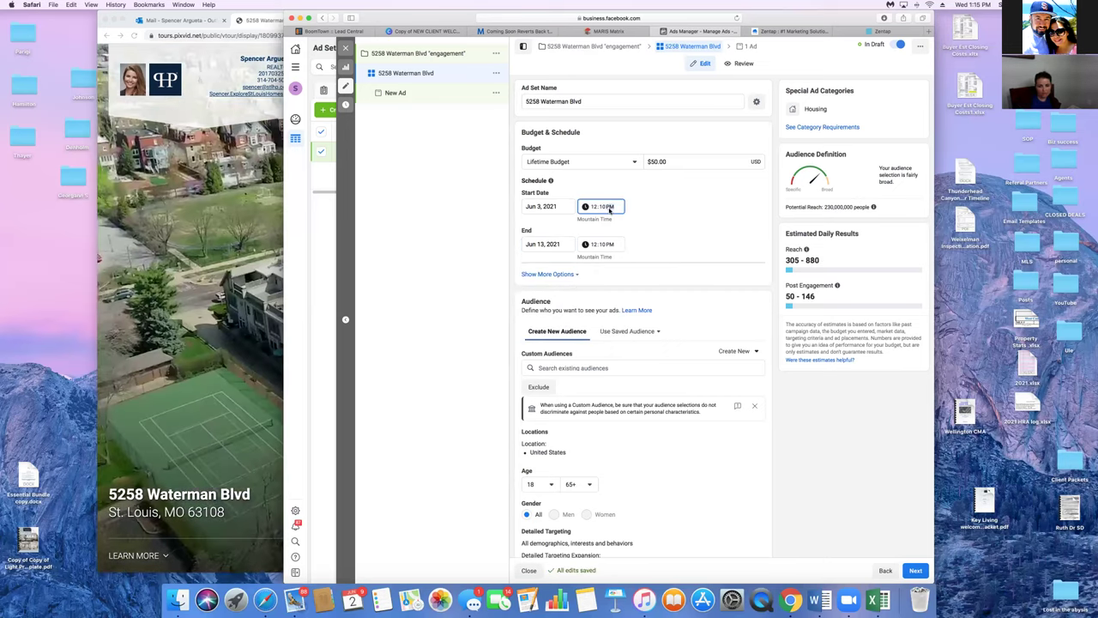
pyautogui.press('BackSpace')
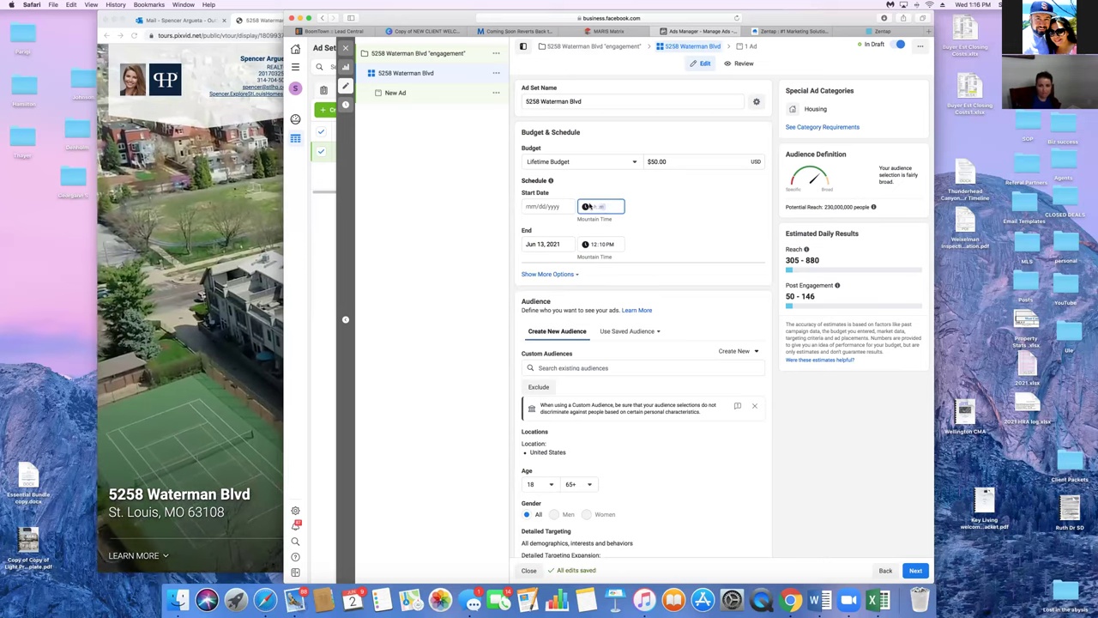
pyautogui.click(623, 211)
pyautogui.write('6:10 PM')
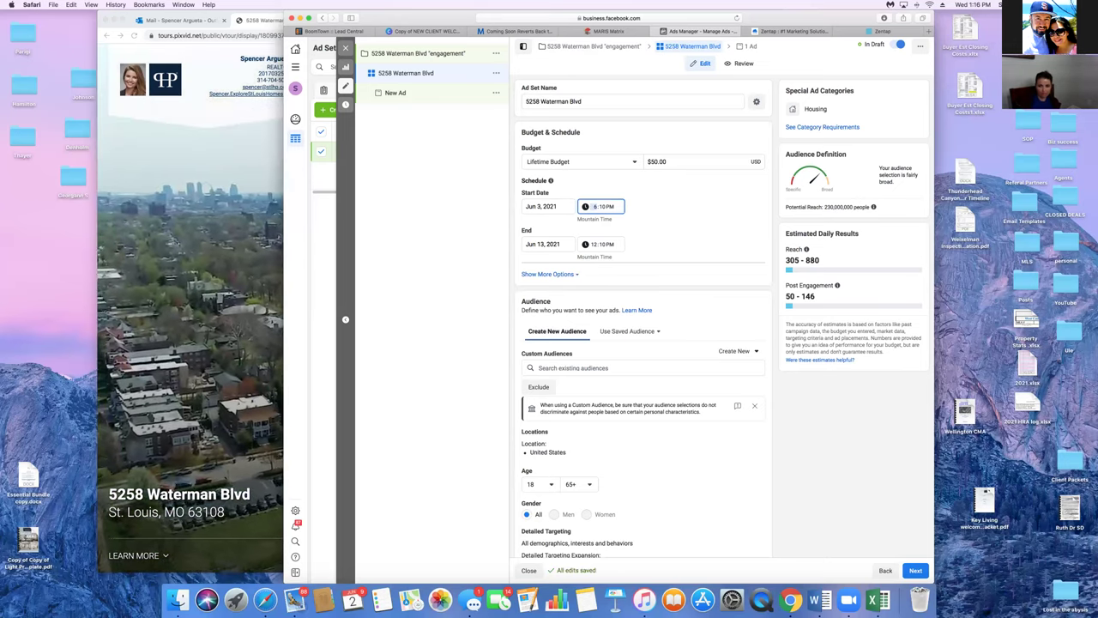
pyautogui.write('00')
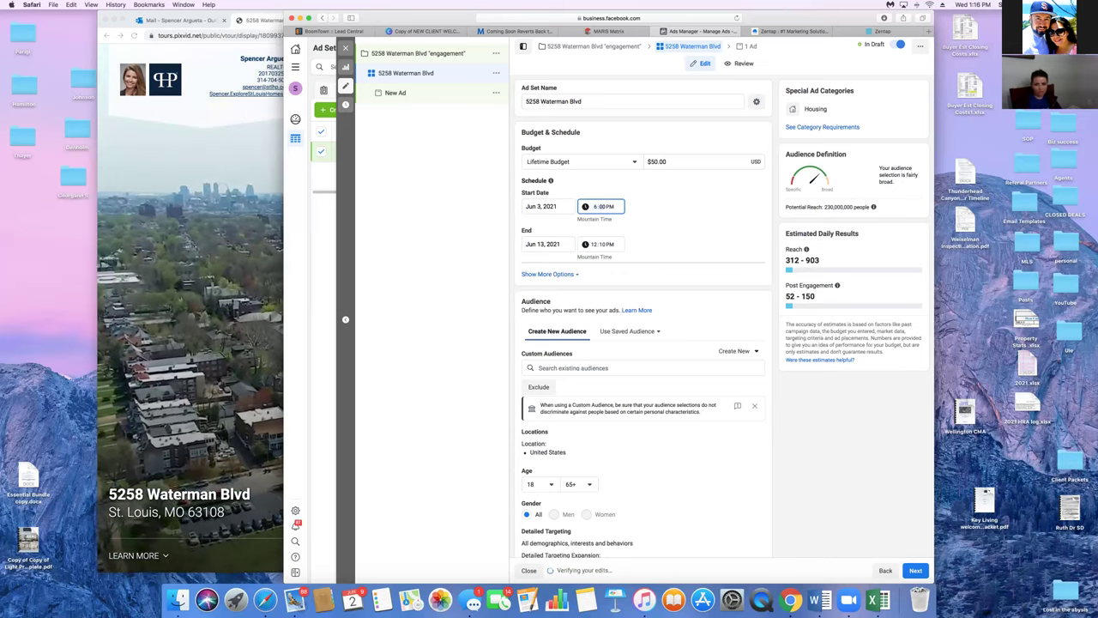
pyautogui.write('a')
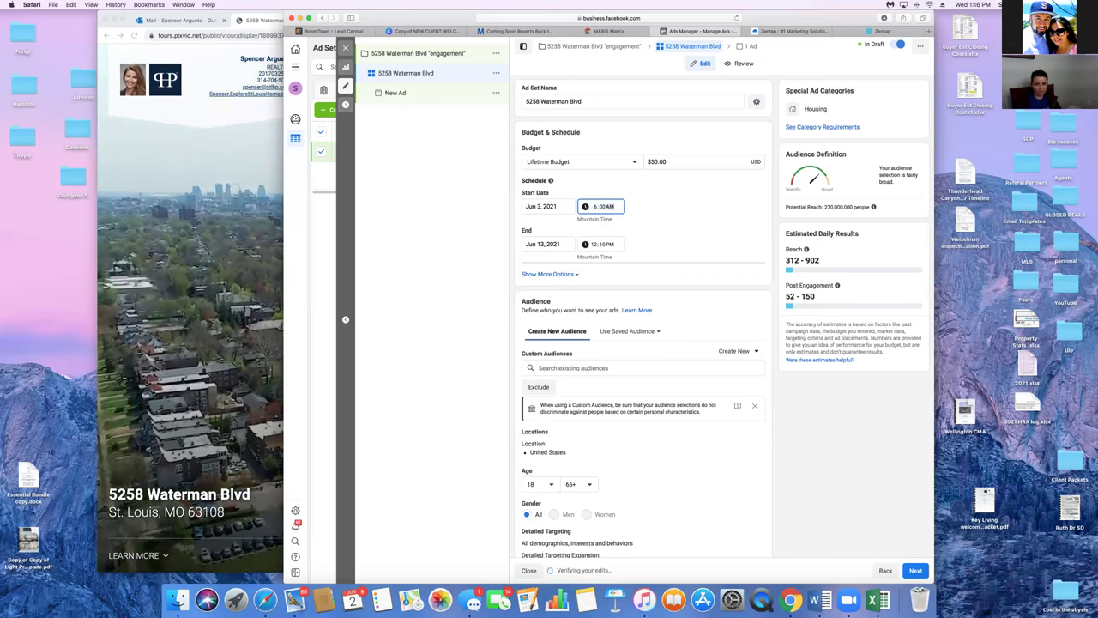
pyautogui.click(606, 246)
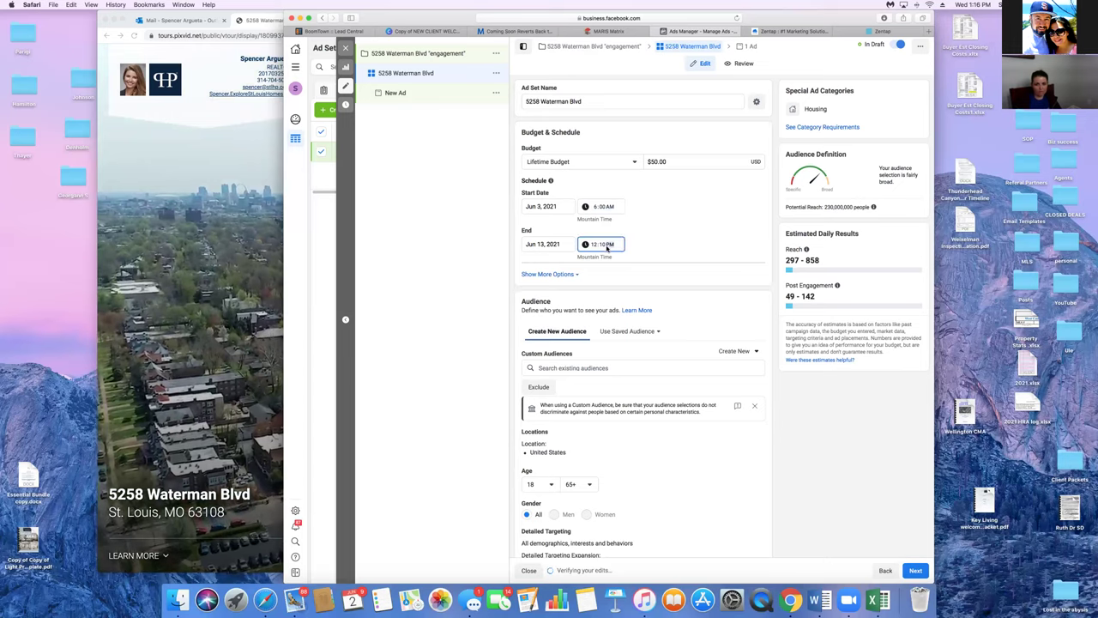
pyautogui.write('6')
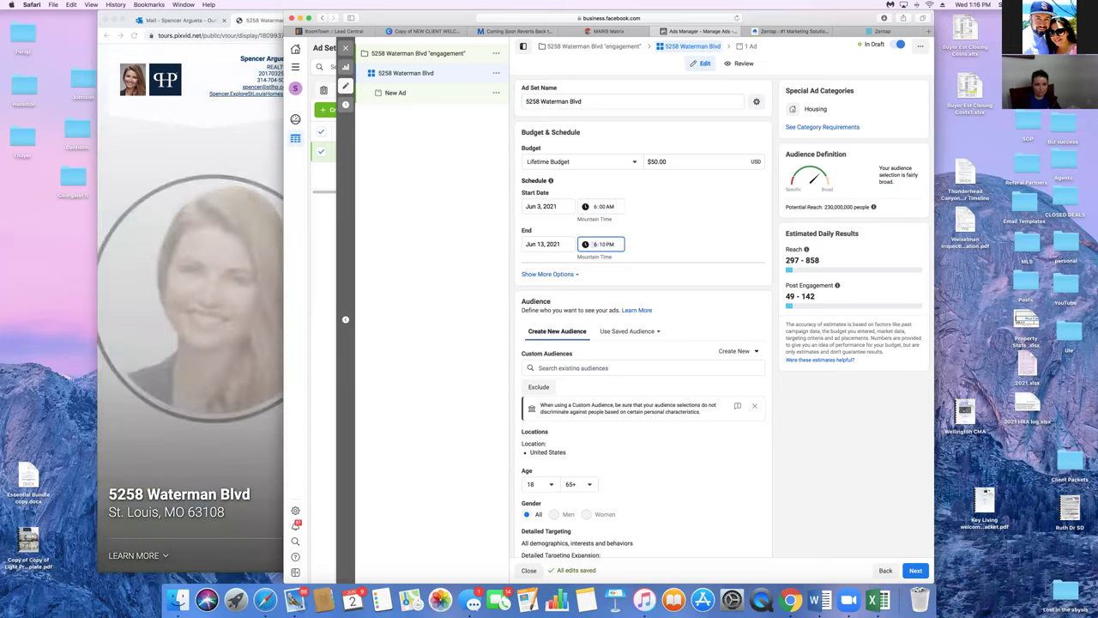
pyautogui.write('00a')
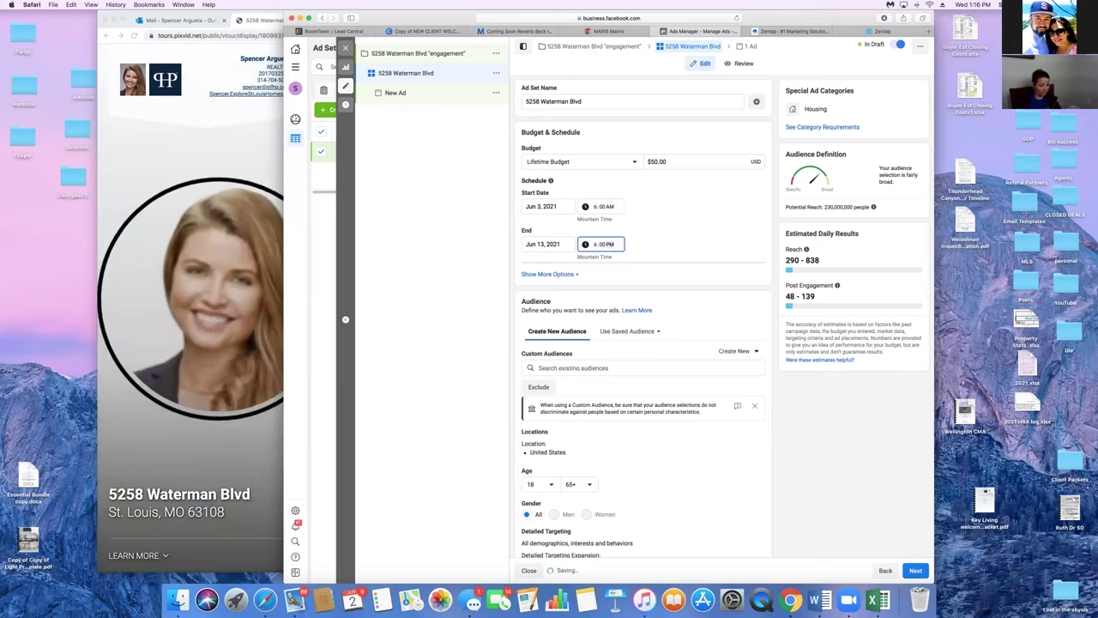
pyautogui.click(685, 249)
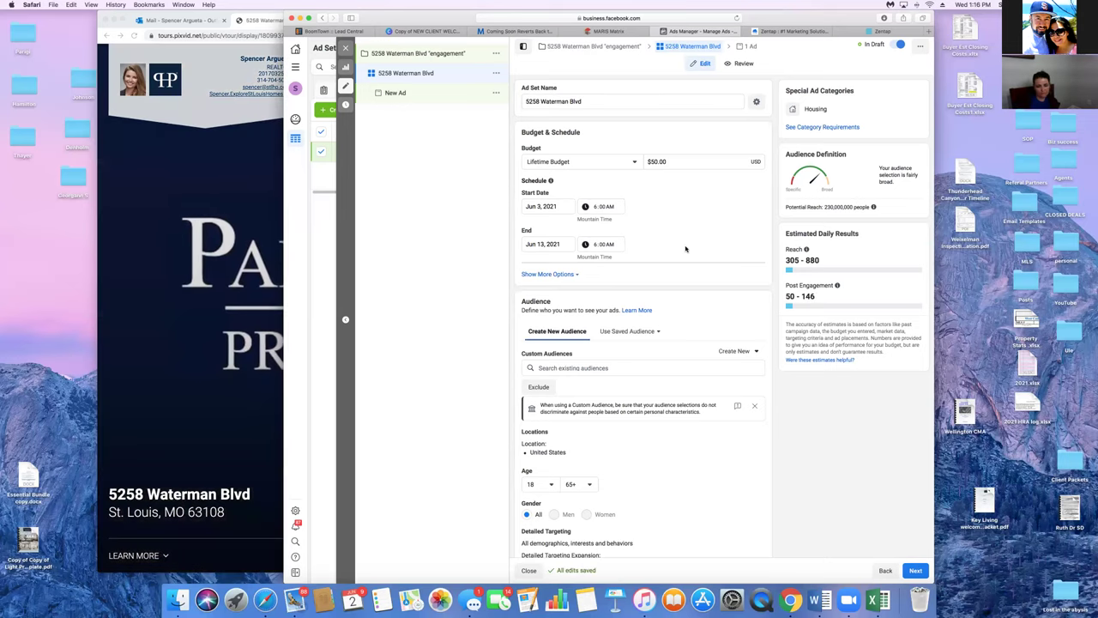
pyautogui.scroll(-3, 686, 249)
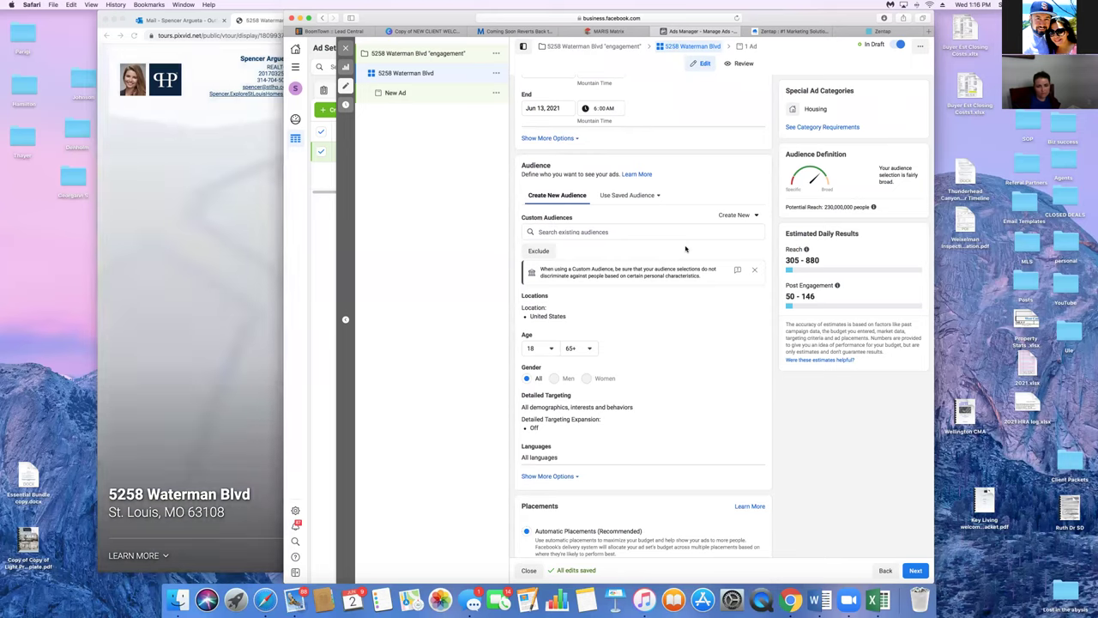
# Step: Set the United States location audience to 'People living in or recently in this location'
pyautogui.scroll(-1, 685, 249)
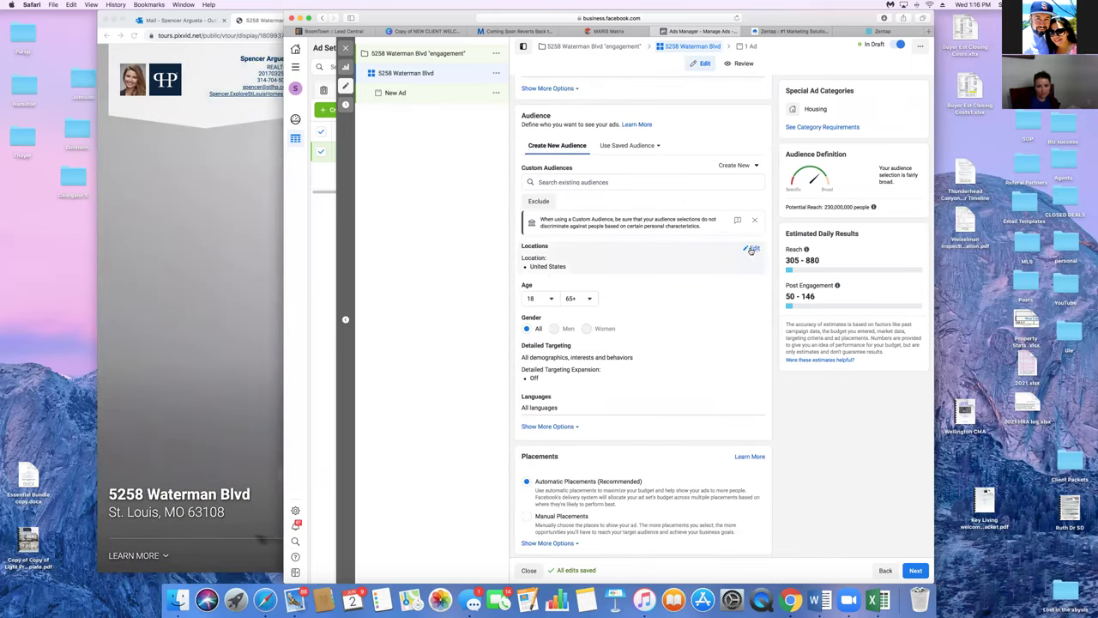
pyautogui.click(752, 248)
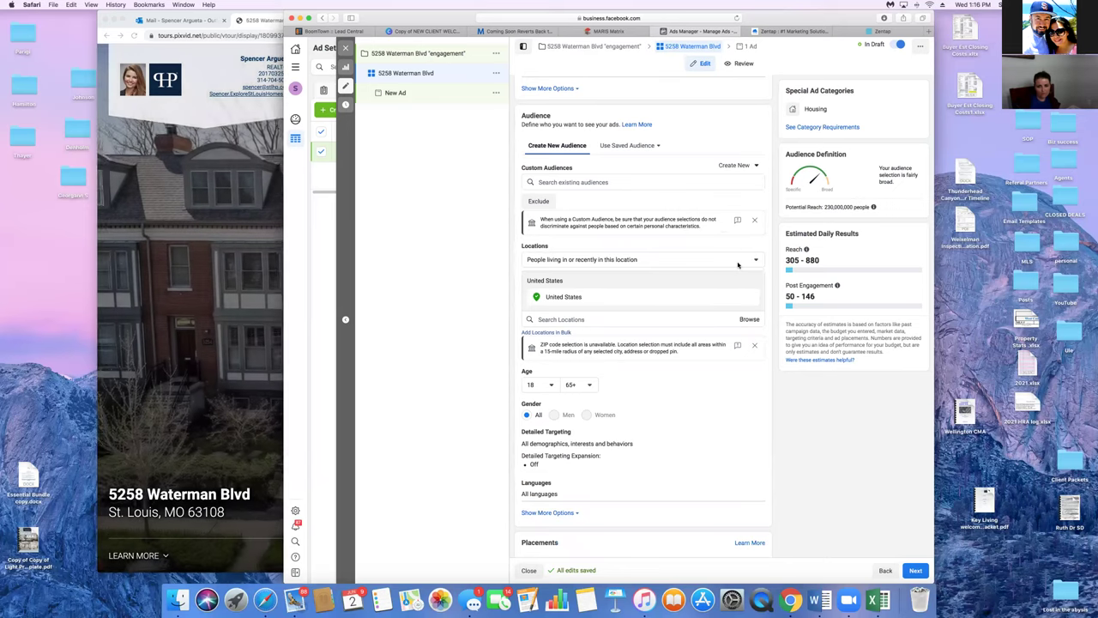
pyautogui.click(738, 265)
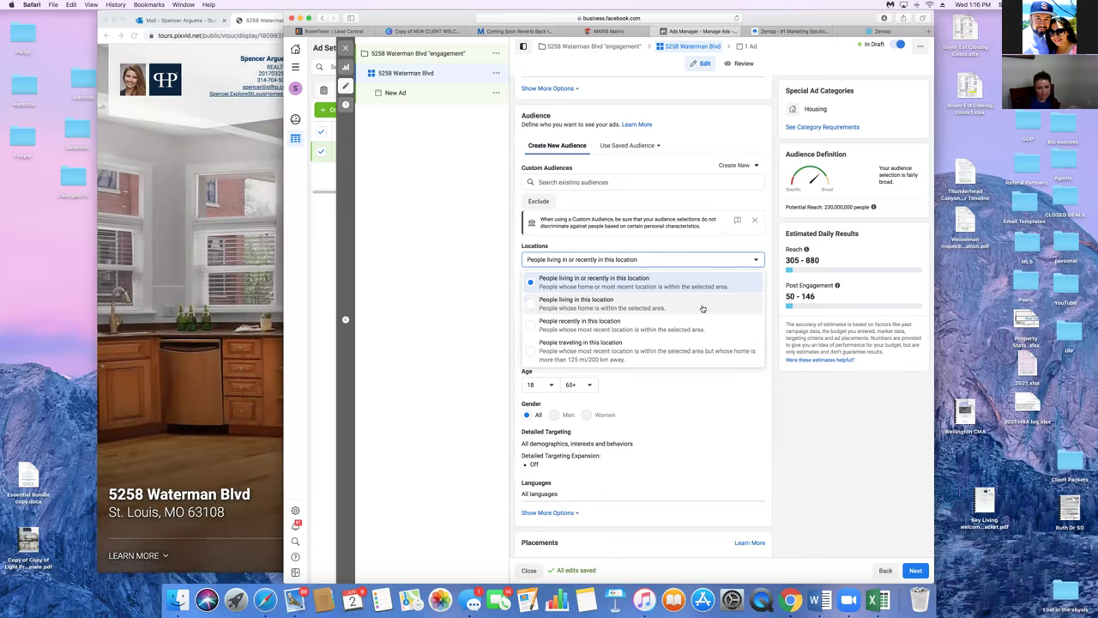
pyautogui.click(691, 325)
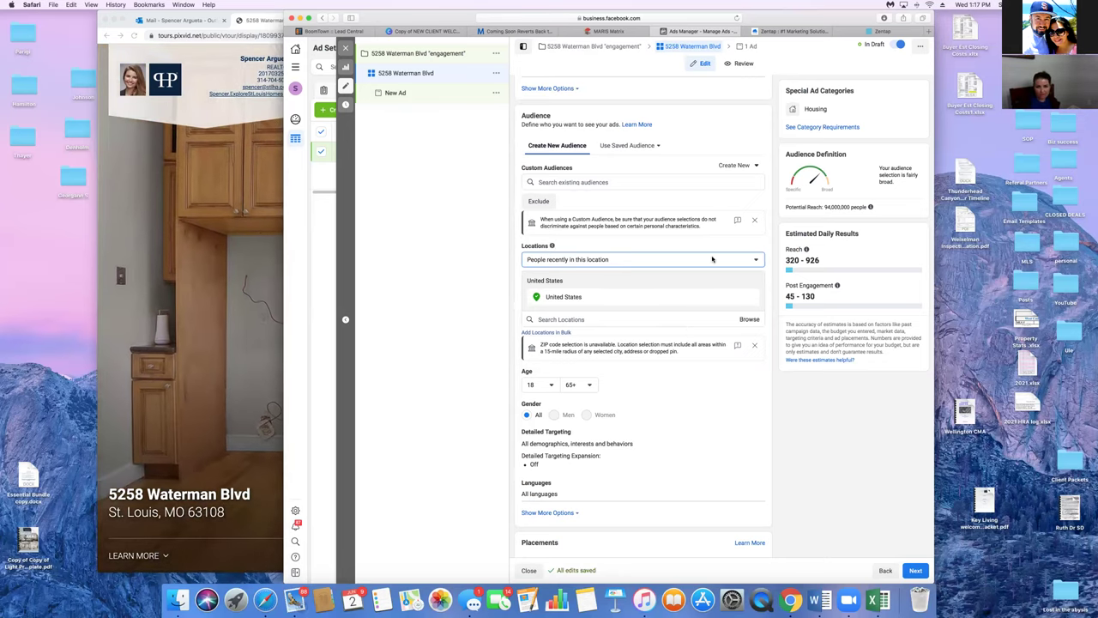
pyautogui.click(711, 259)
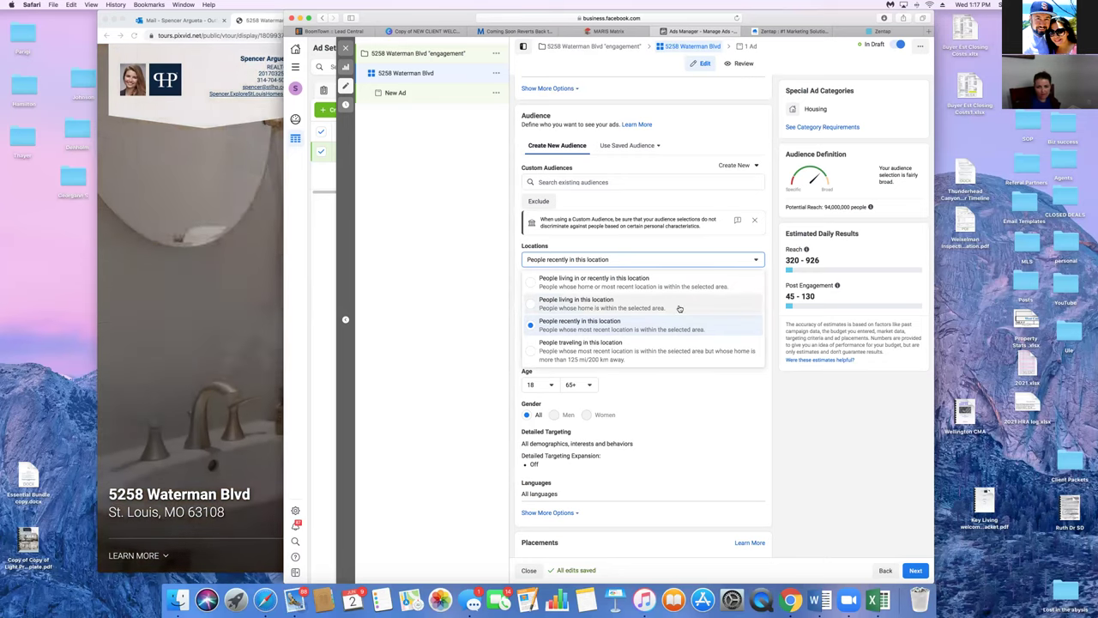
pyautogui.click(679, 305)
pyautogui.click(576, 262)
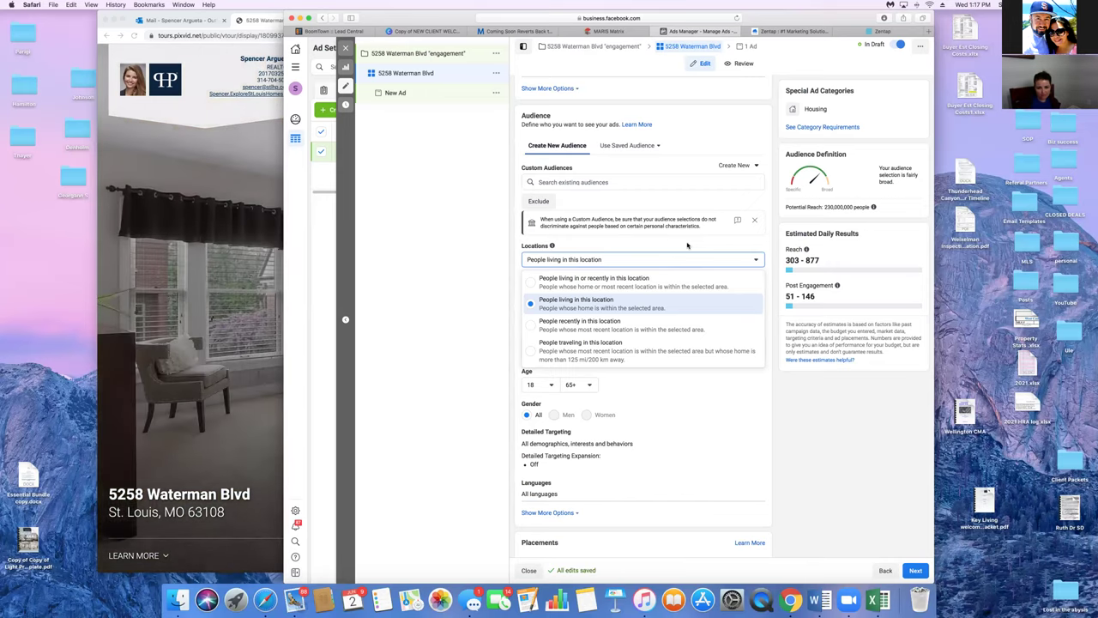
pyautogui.click(687, 245)
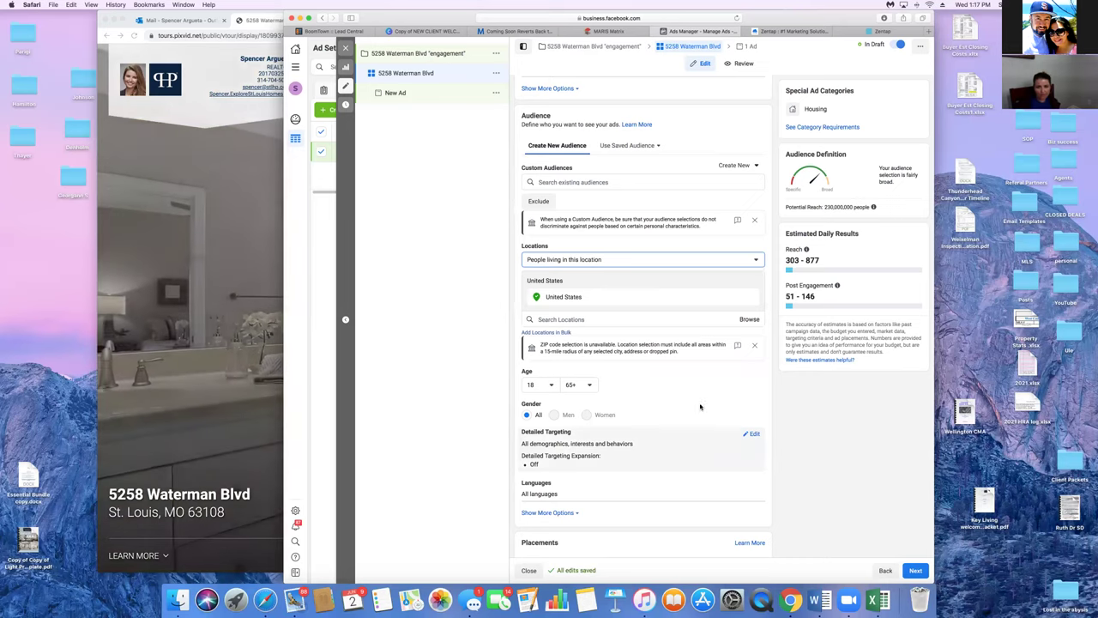
pyautogui.click(665, 261)
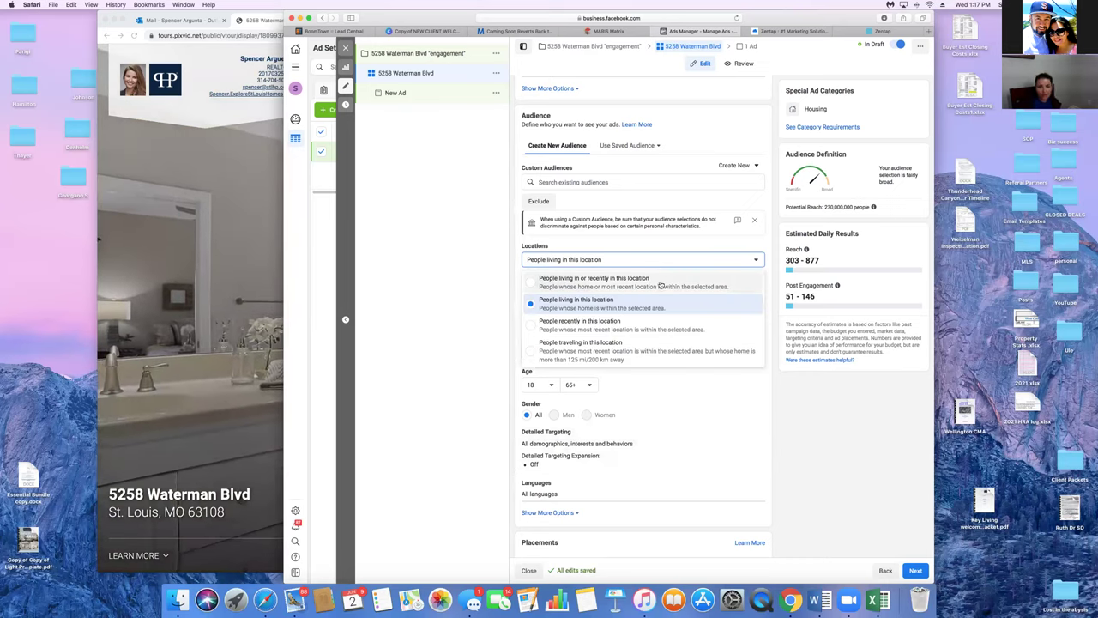
pyautogui.click(660, 283)
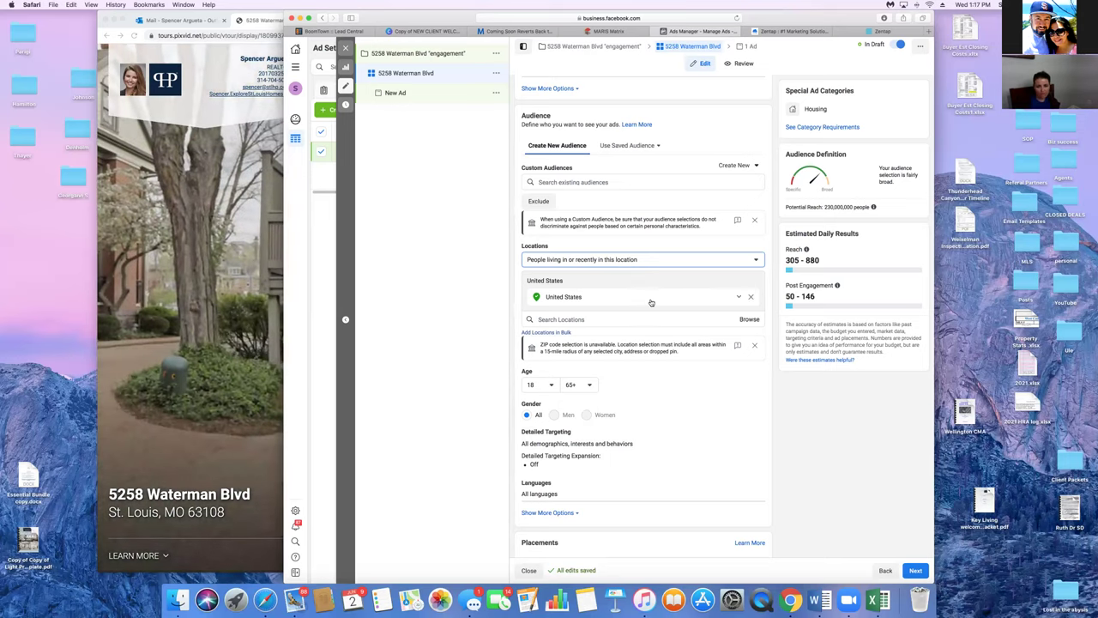
# Step: Remove United States from Locations and keep 'living in or recently in' targeting
pyautogui.click(750, 298)
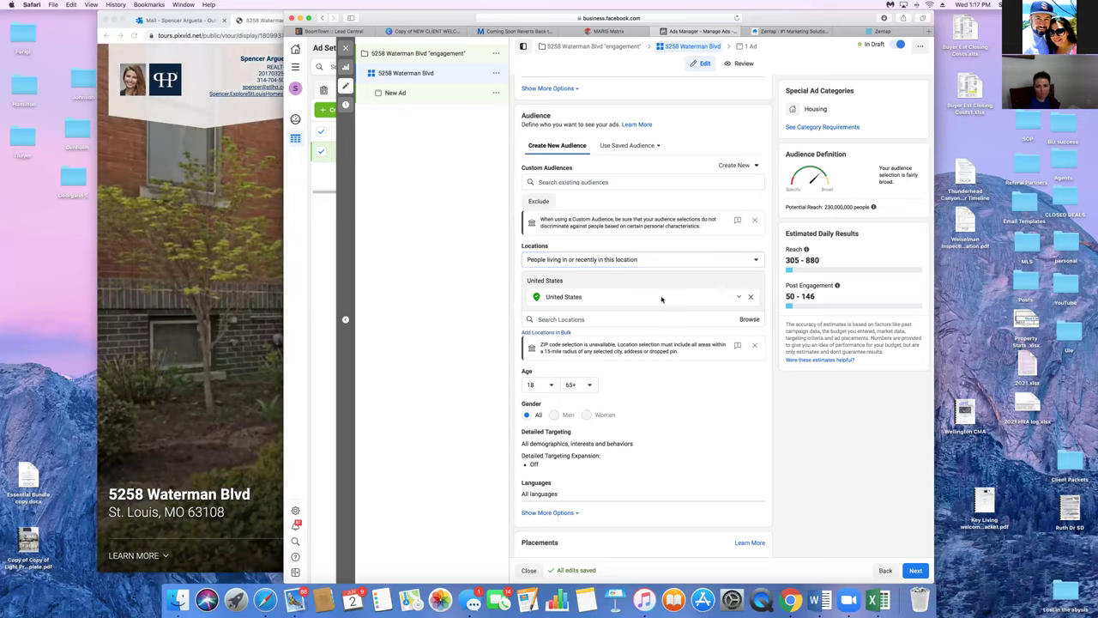
pyautogui.click(583, 288)
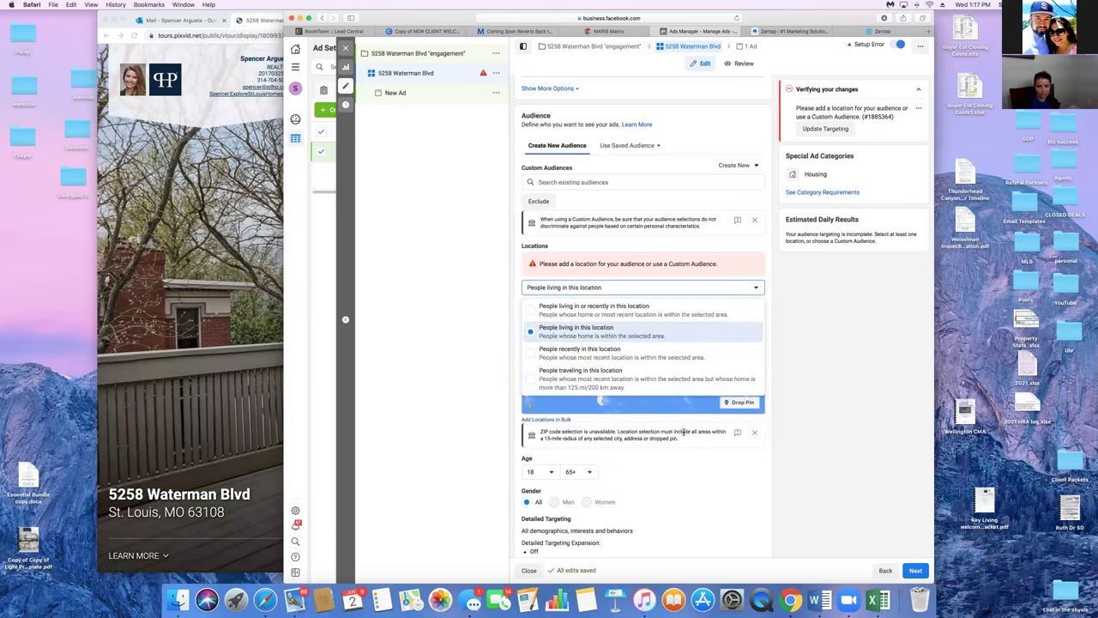
pyautogui.click(689, 467)
pyautogui.click(641, 288)
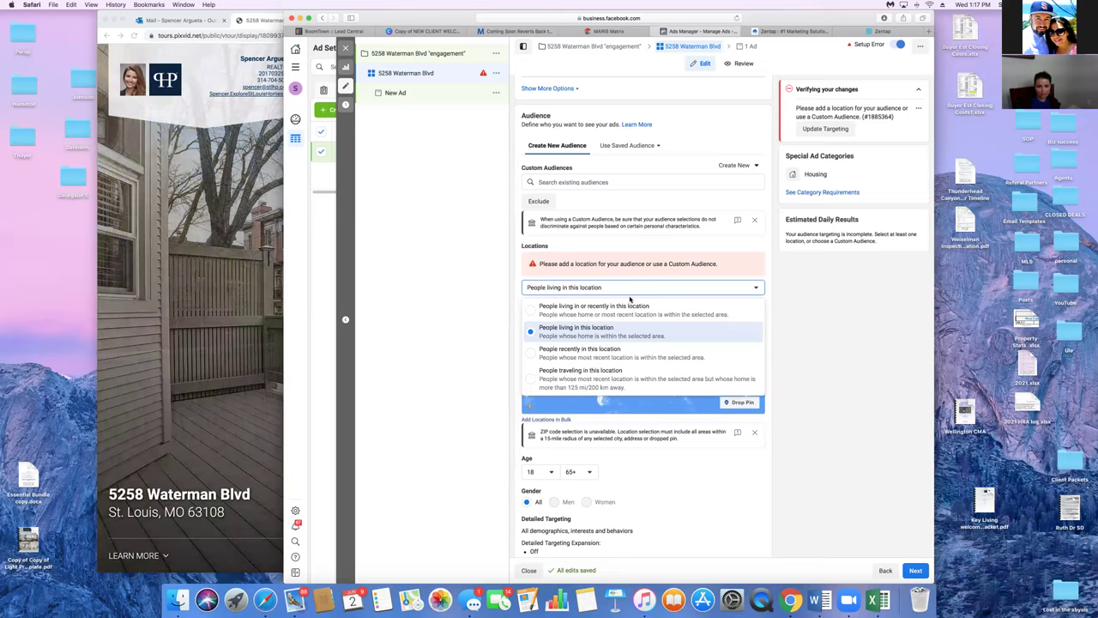
pyautogui.click(572, 305)
# Step: Search for the property's Waterman Blvd address and add it with a 15-mile radius
pyautogui.click(572, 306)
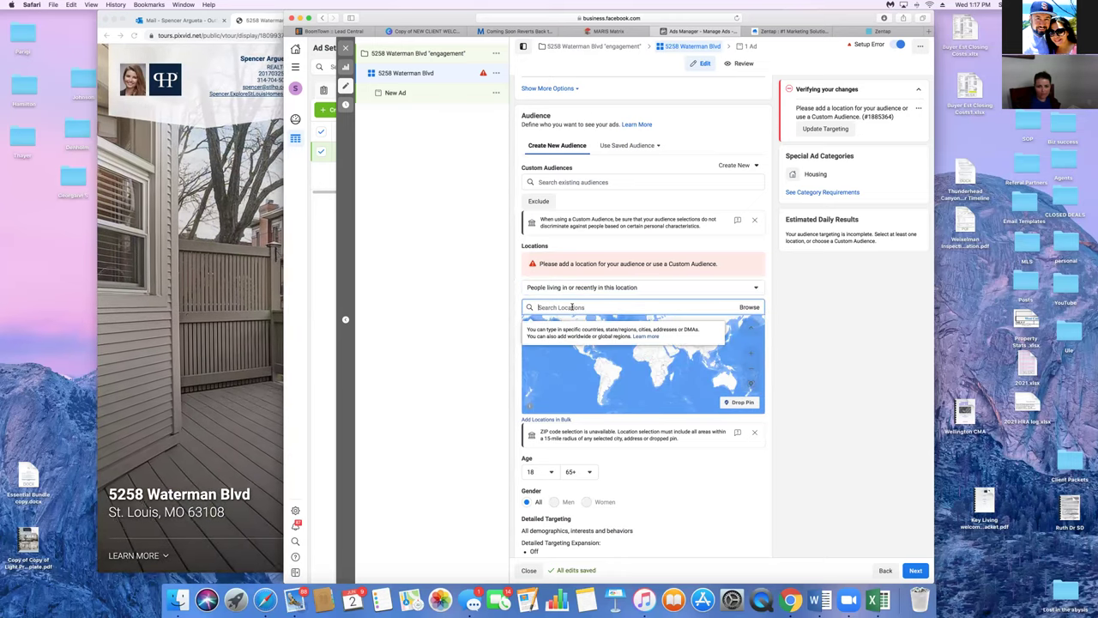
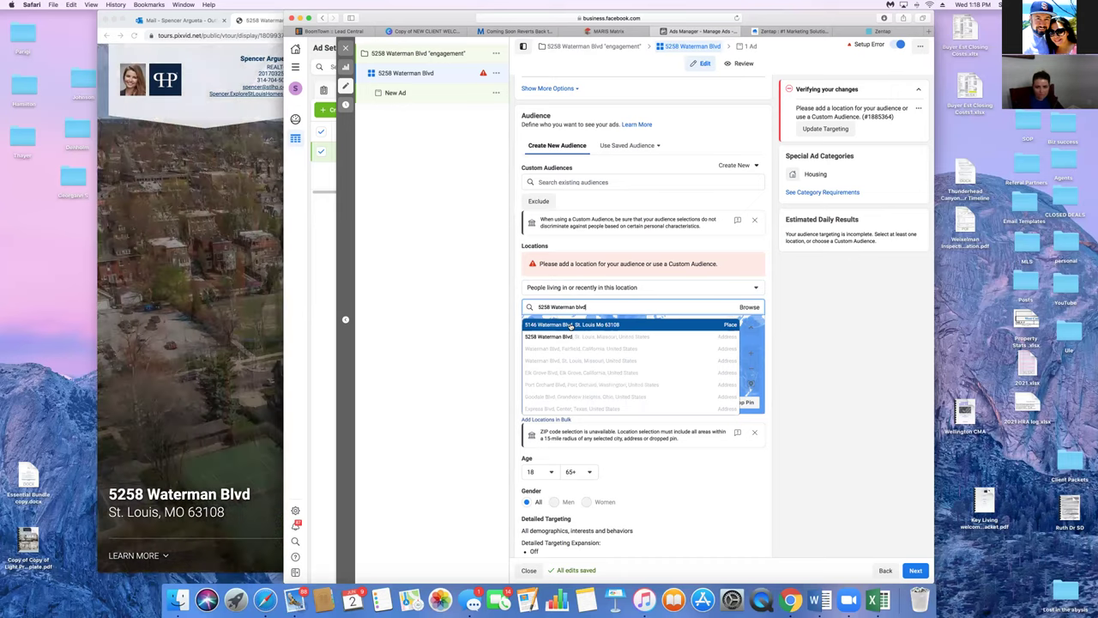
pyautogui.click(570, 325)
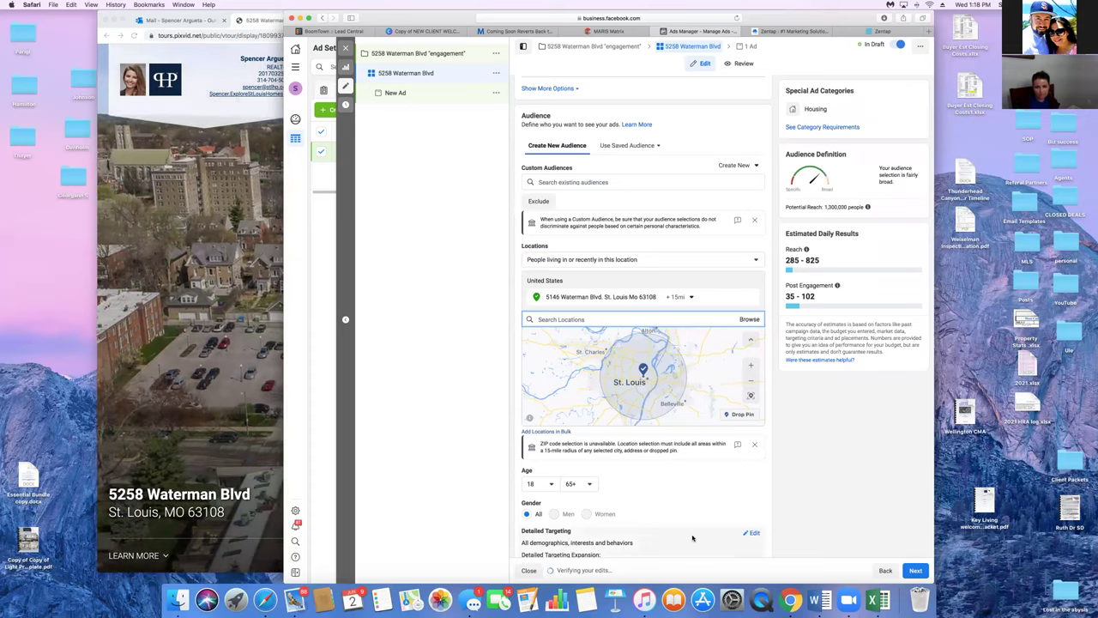
pyautogui.scroll(-2, 692, 537)
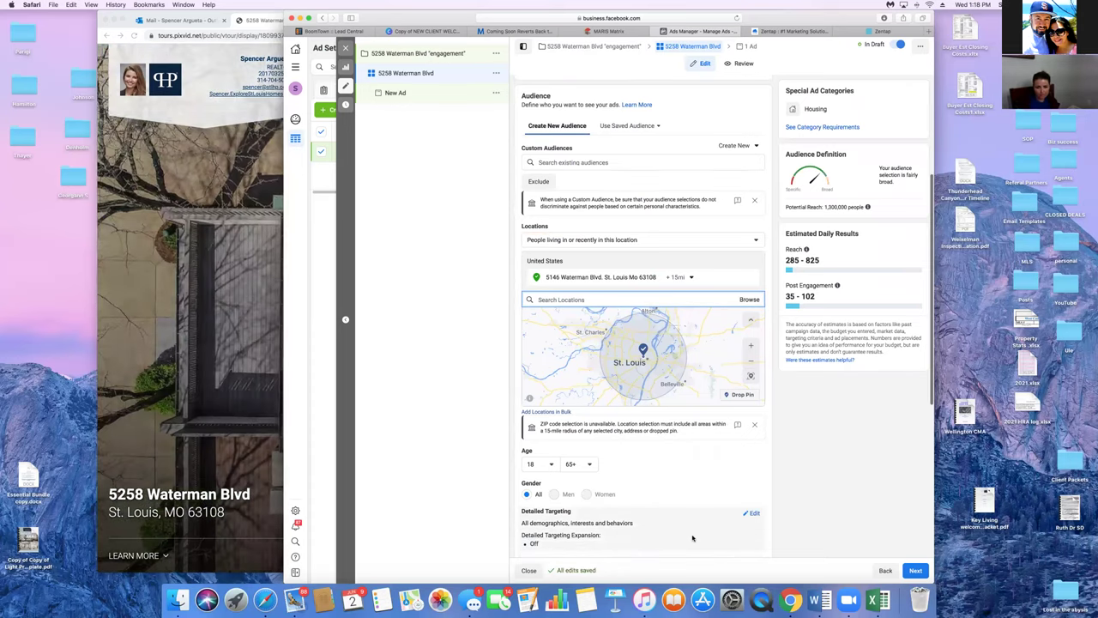
pyautogui.scroll(-2, 692, 538)
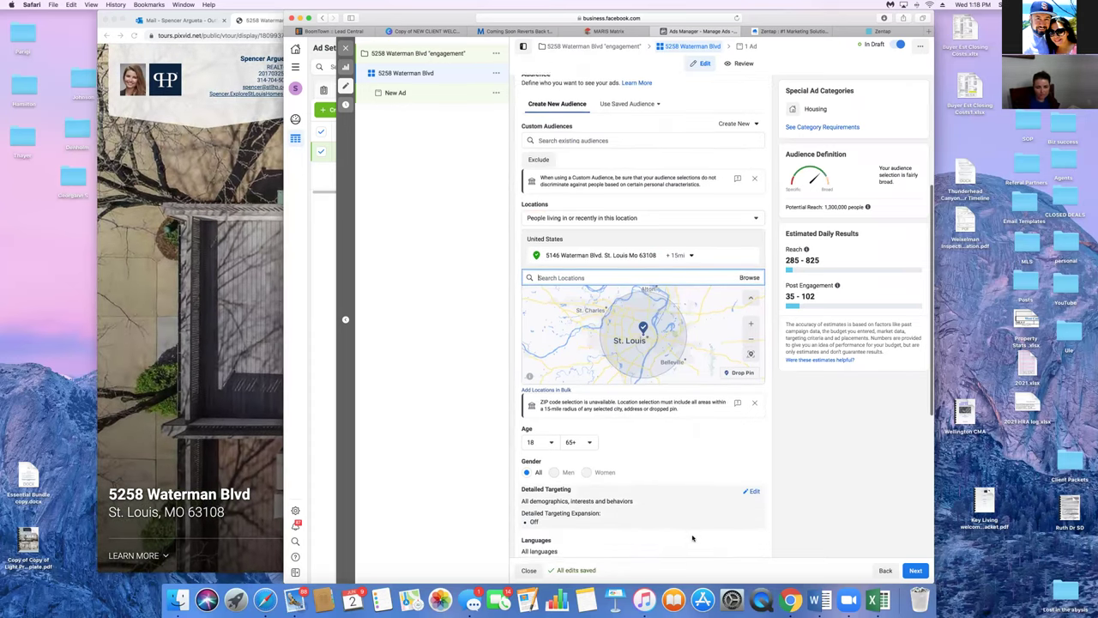
pyautogui.scroll(-2, 692, 538)
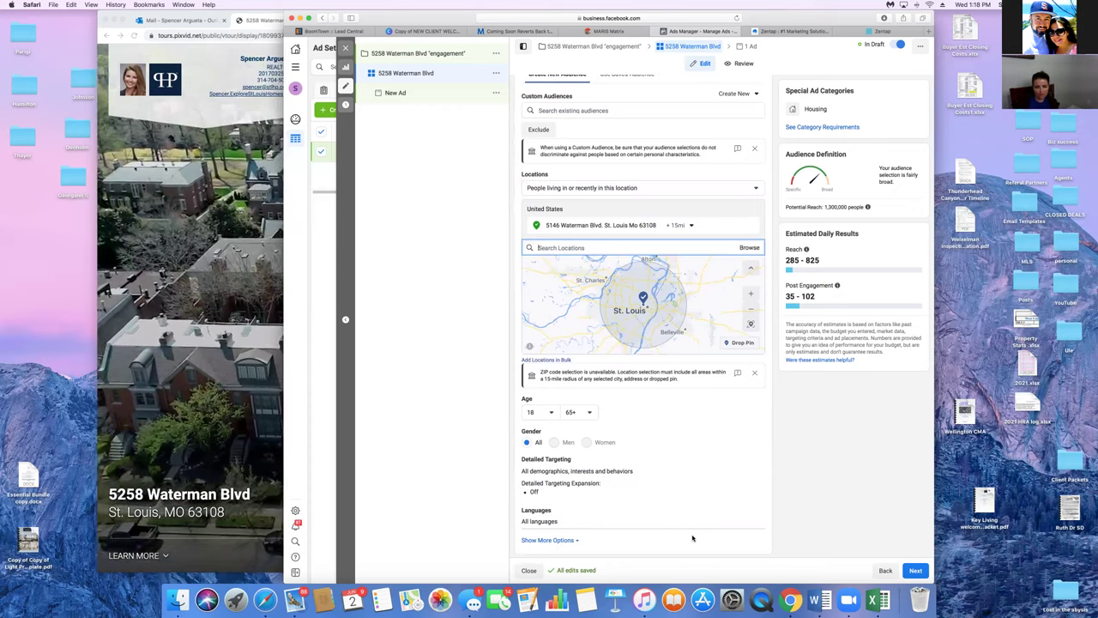
pyautogui.scroll(-2, 693, 537)
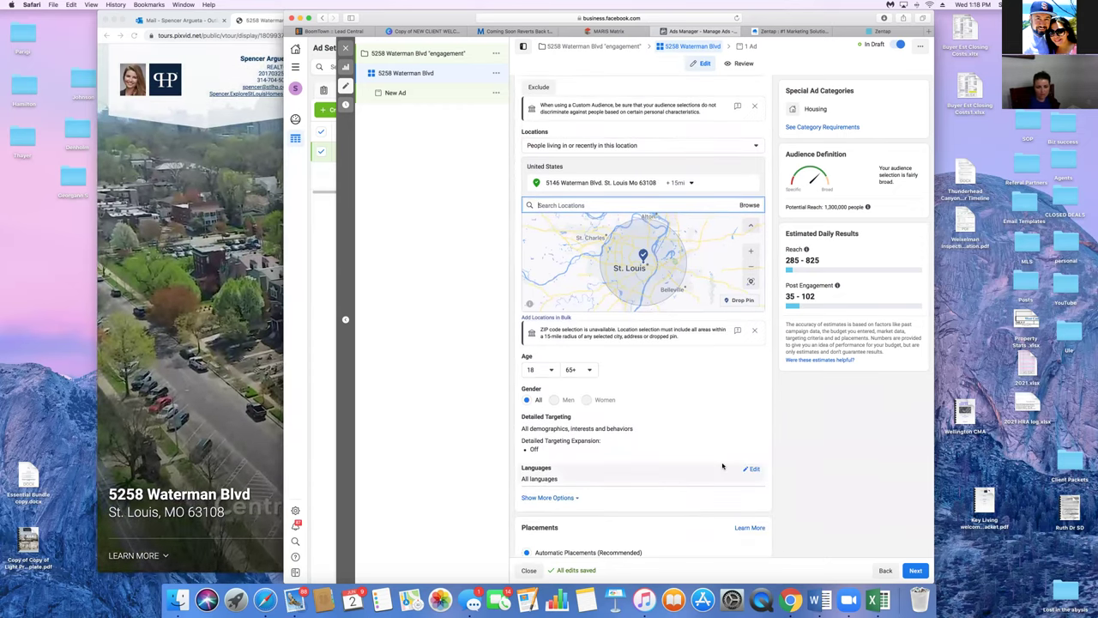
# Step: Search 'engl' under Languages and add English (All) as the audience language
pyautogui.click(752, 469)
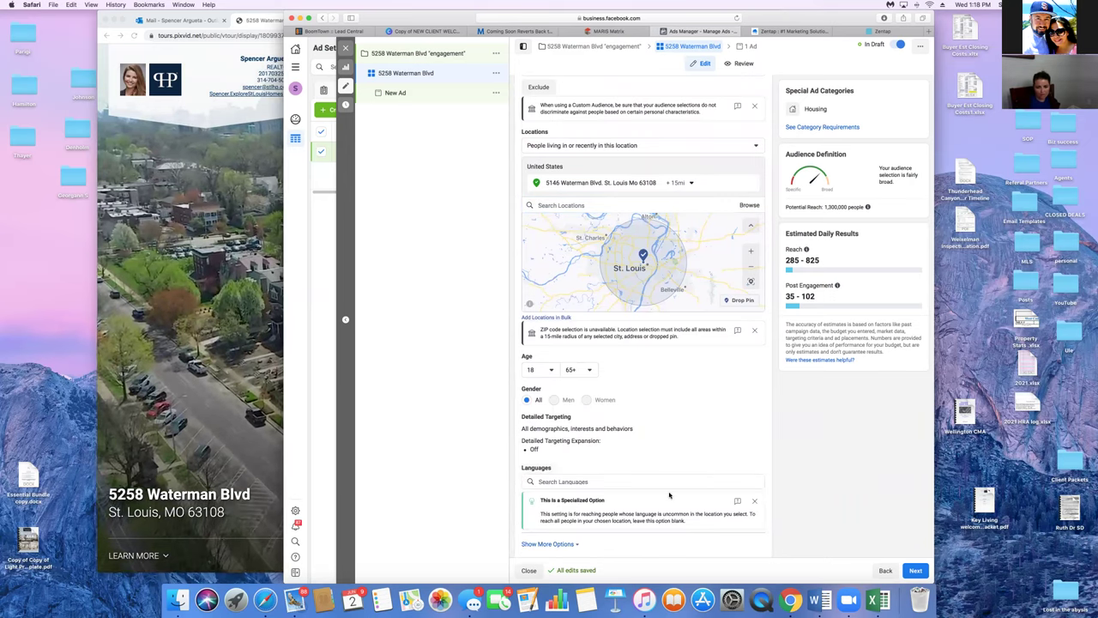
pyautogui.click(639, 481)
pyautogui.write('english')
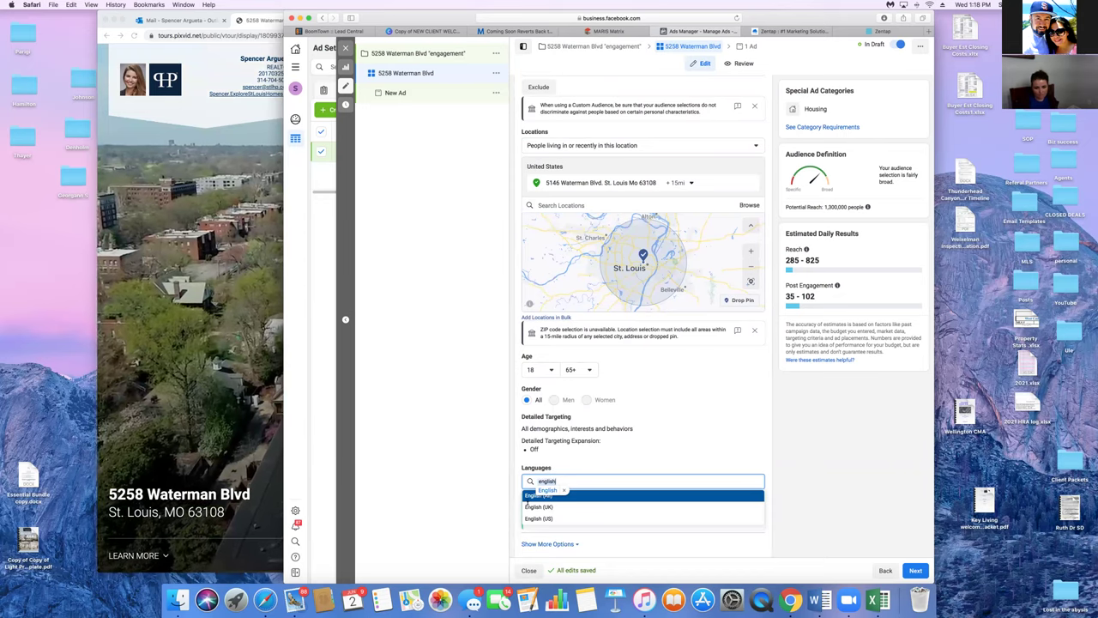
pyautogui.click(536, 496)
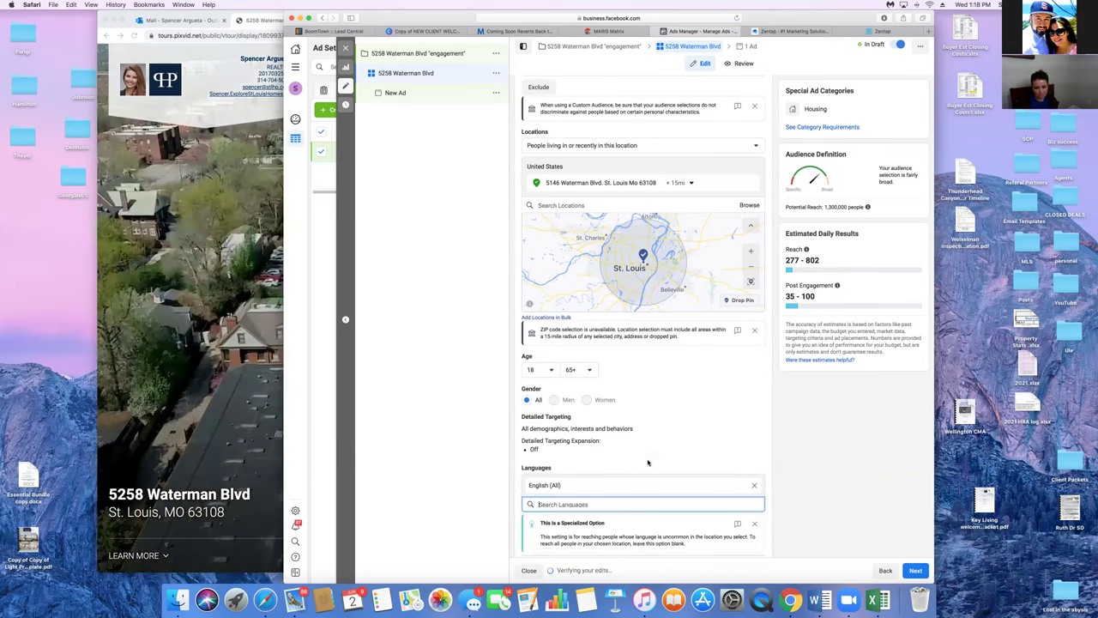
pyautogui.scroll(-5, 648, 463)
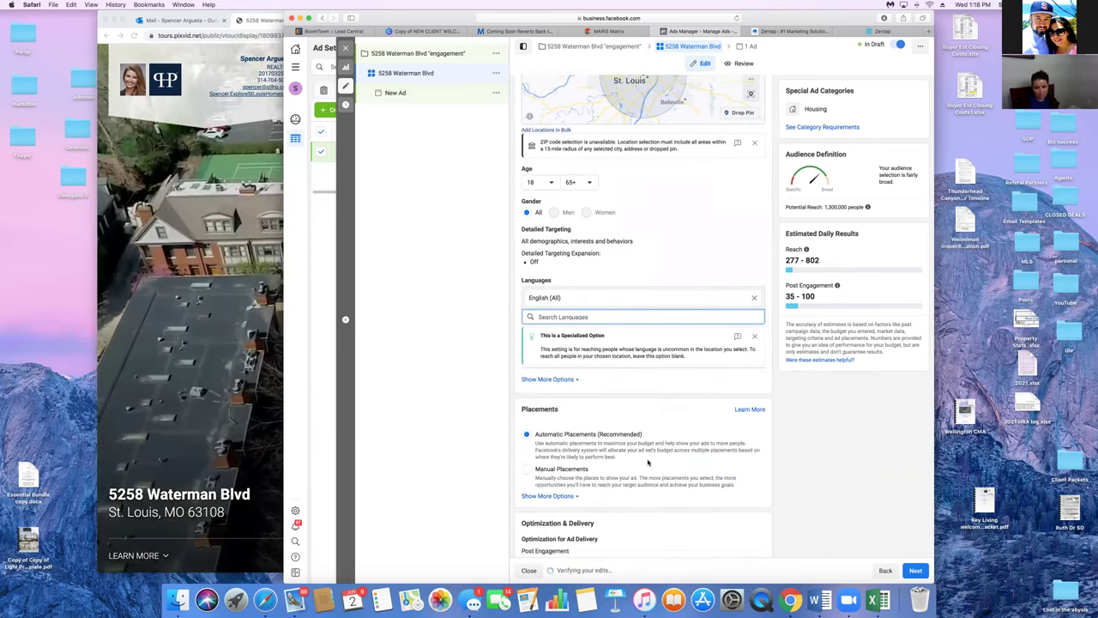
pyautogui.scroll(-1, 648, 462)
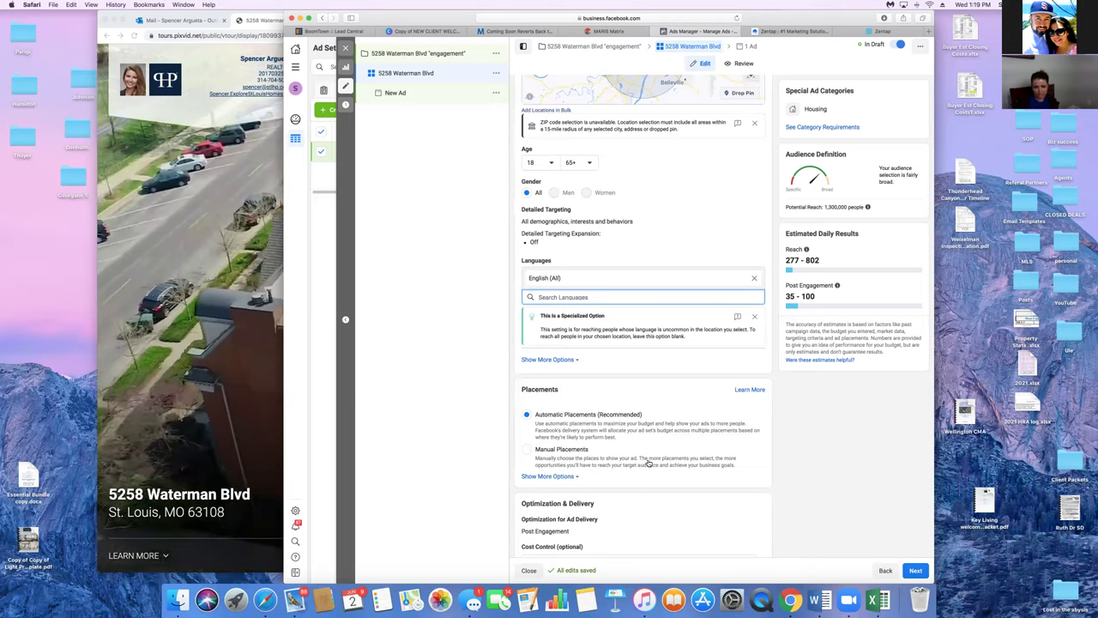
pyautogui.scroll(-2, 649, 463)
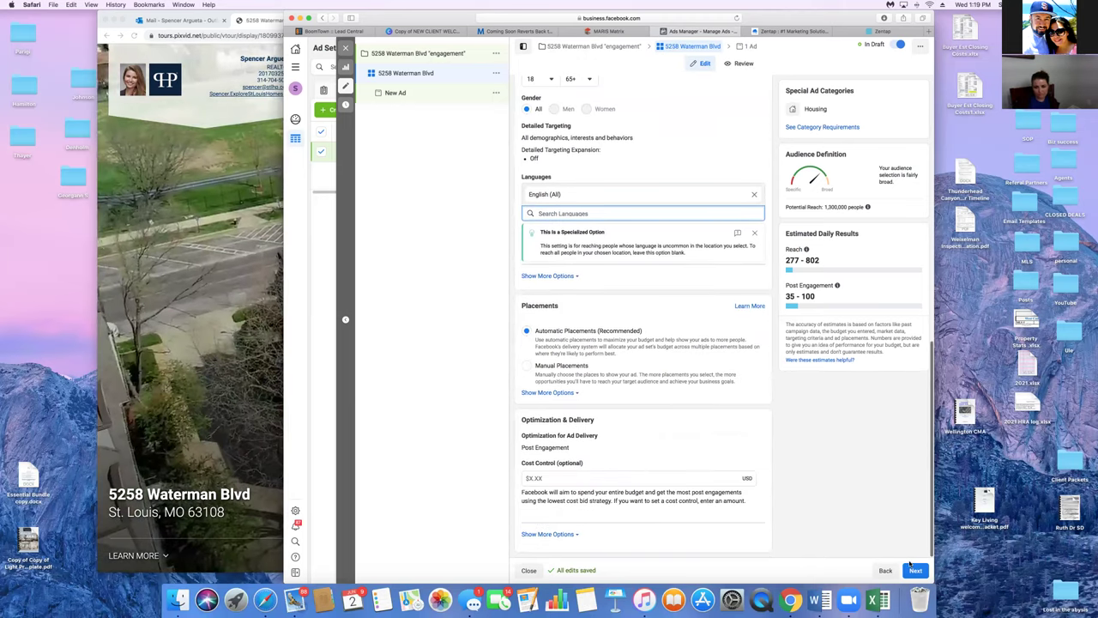
# Step: Continue to the ad and replace the name New Ad with 'Slide Show off Waterman'
pyautogui.click(914, 570)
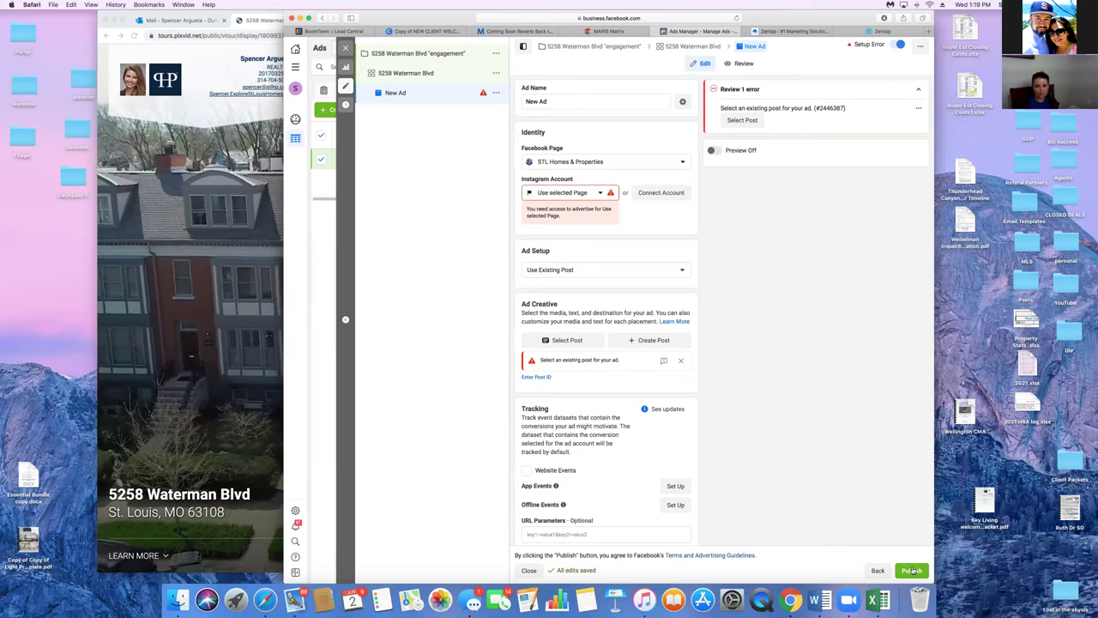
pyautogui.click(550, 101)
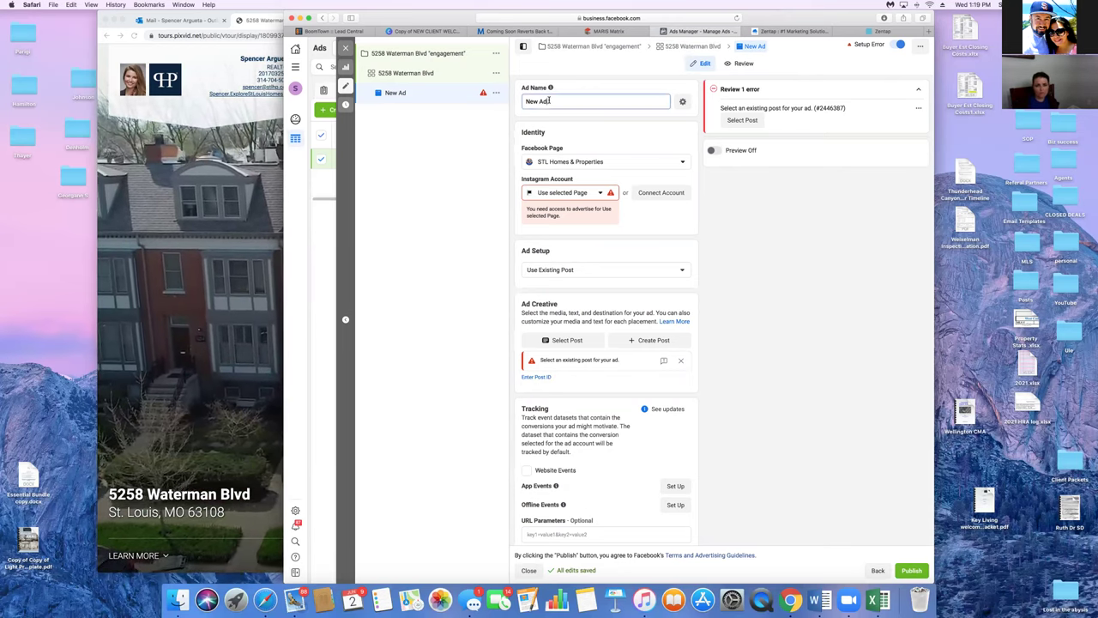
pyautogui.press('super+a')
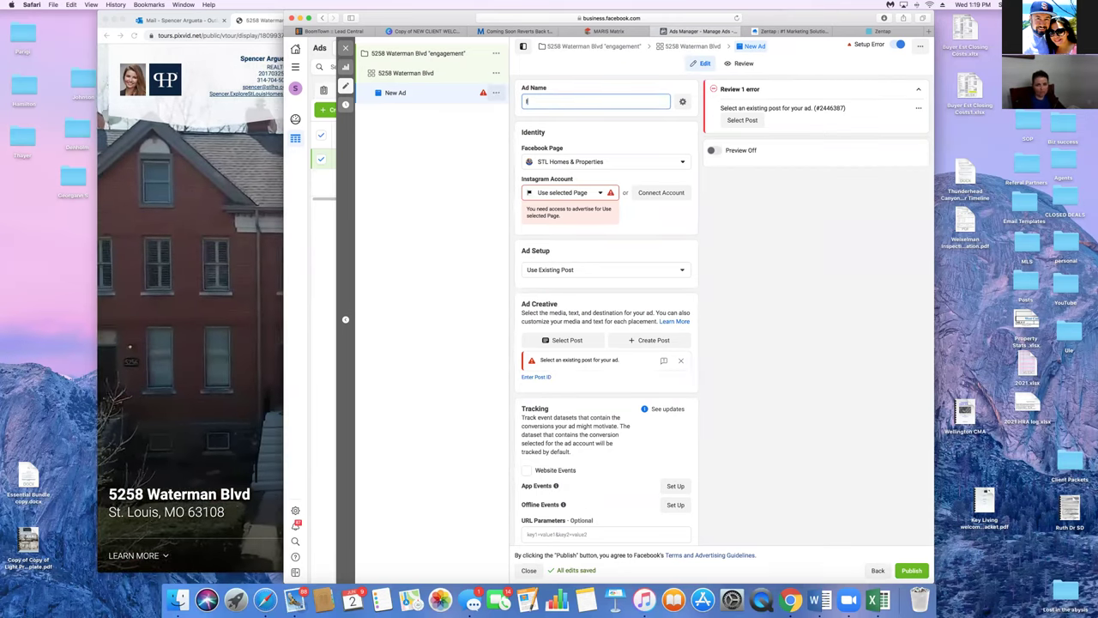
pyautogui.write('Slide S')
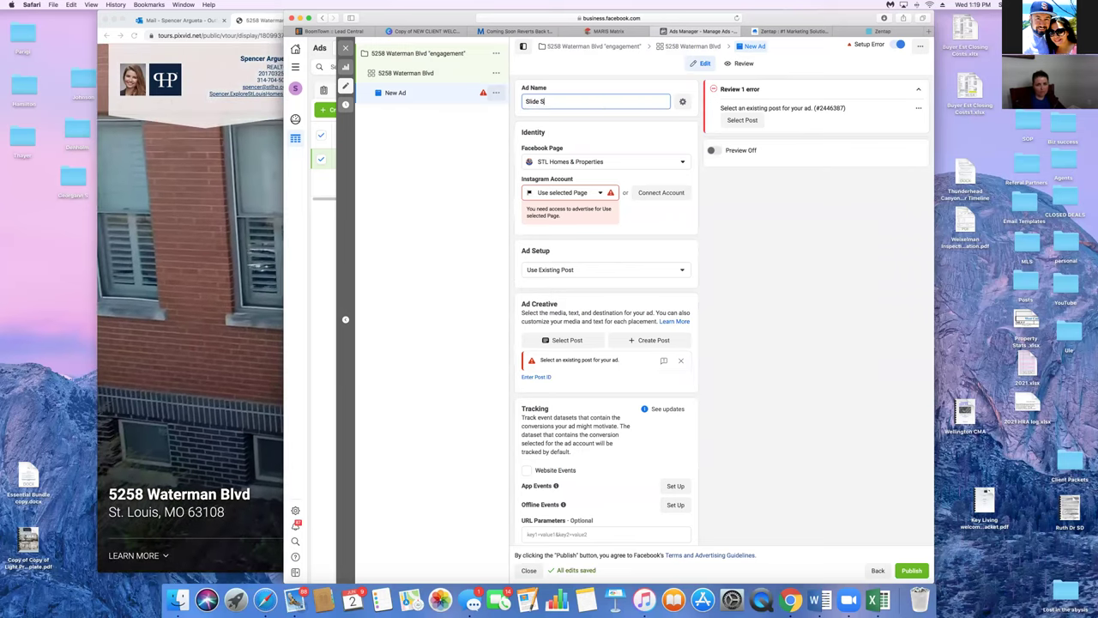
pyautogui.write('how off Waterm')
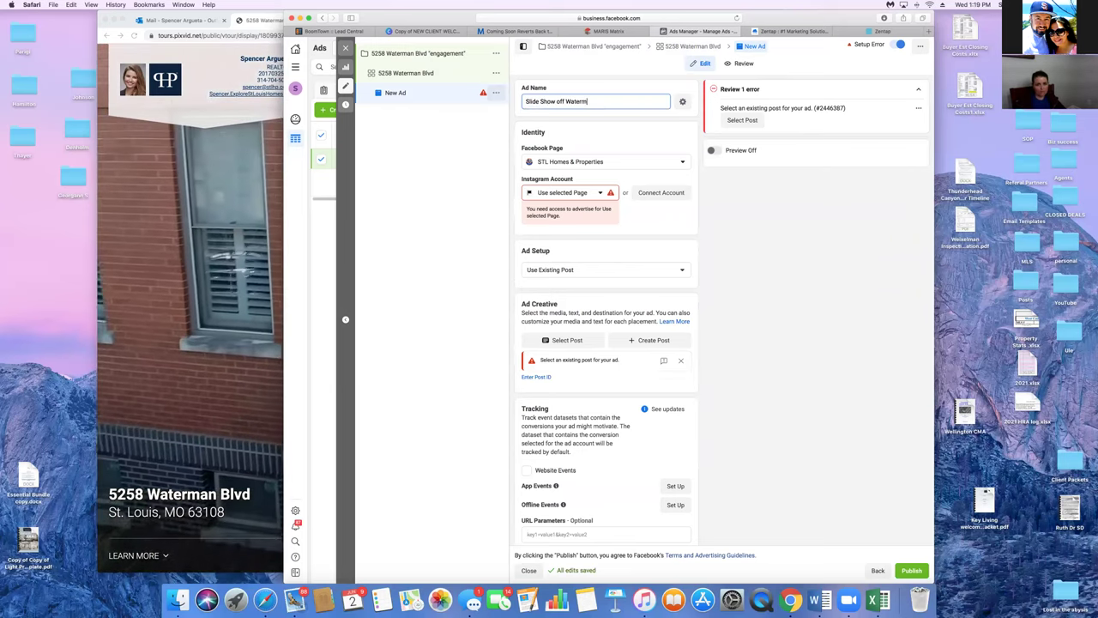
pyautogui.write('an')
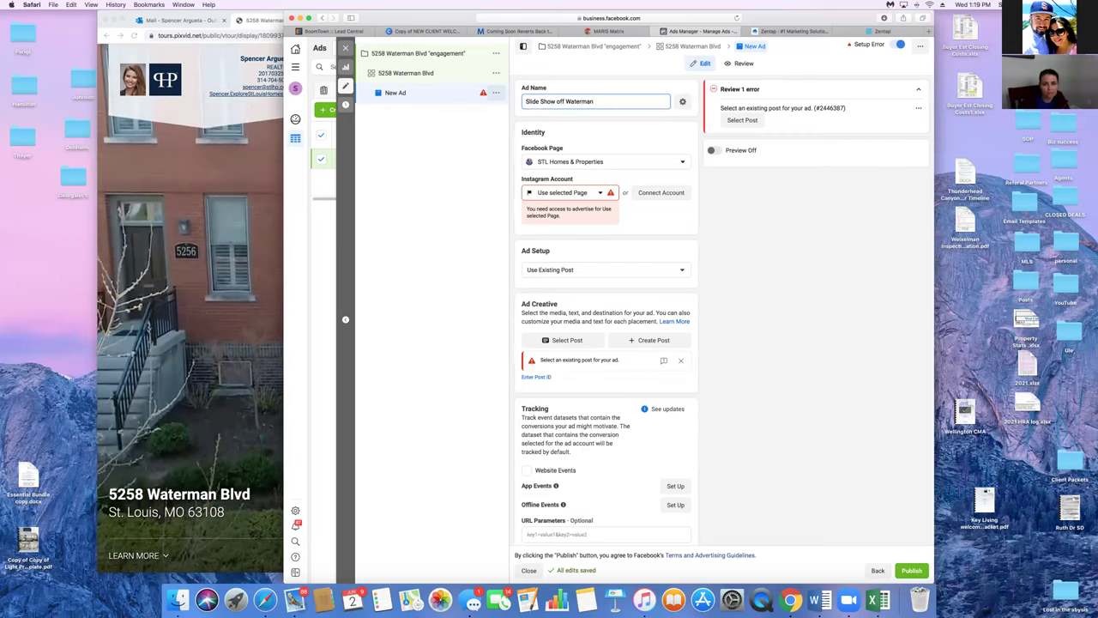
pyautogui.click(747, 285)
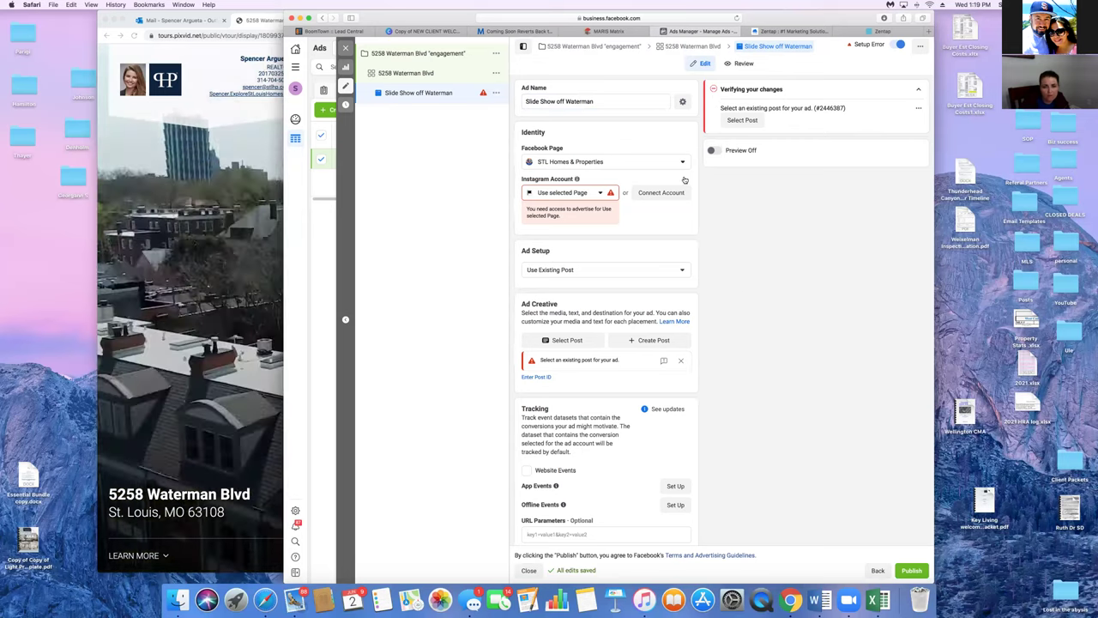
# Step: Keep the STL Homes & Properties page and 'Use Existing Post', then open Select Post
pyautogui.click(681, 163)
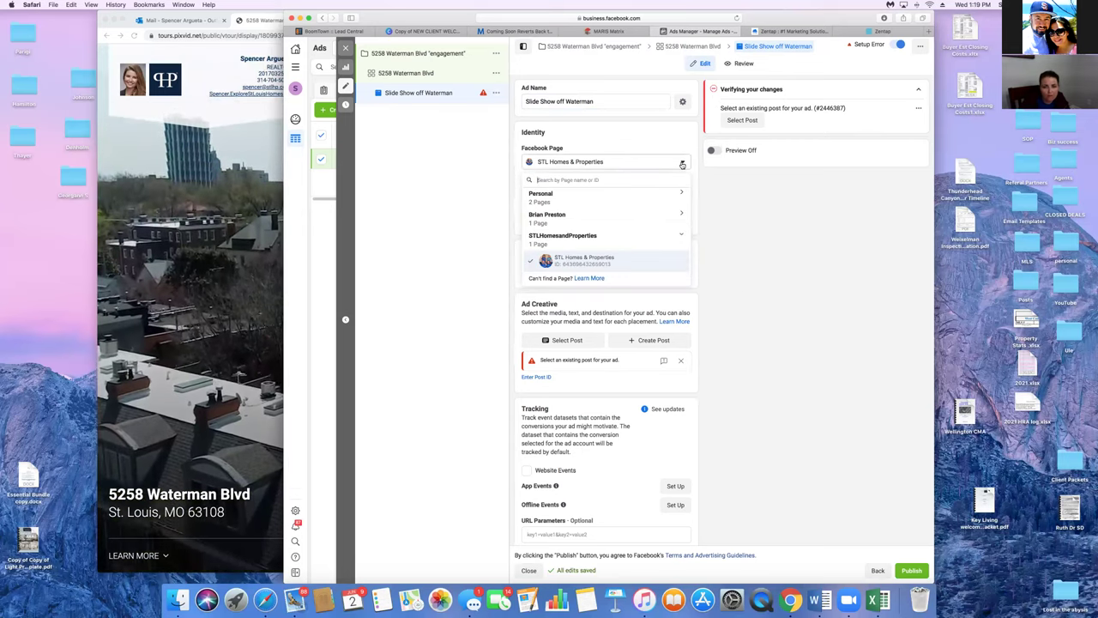
pyautogui.click(681, 163)
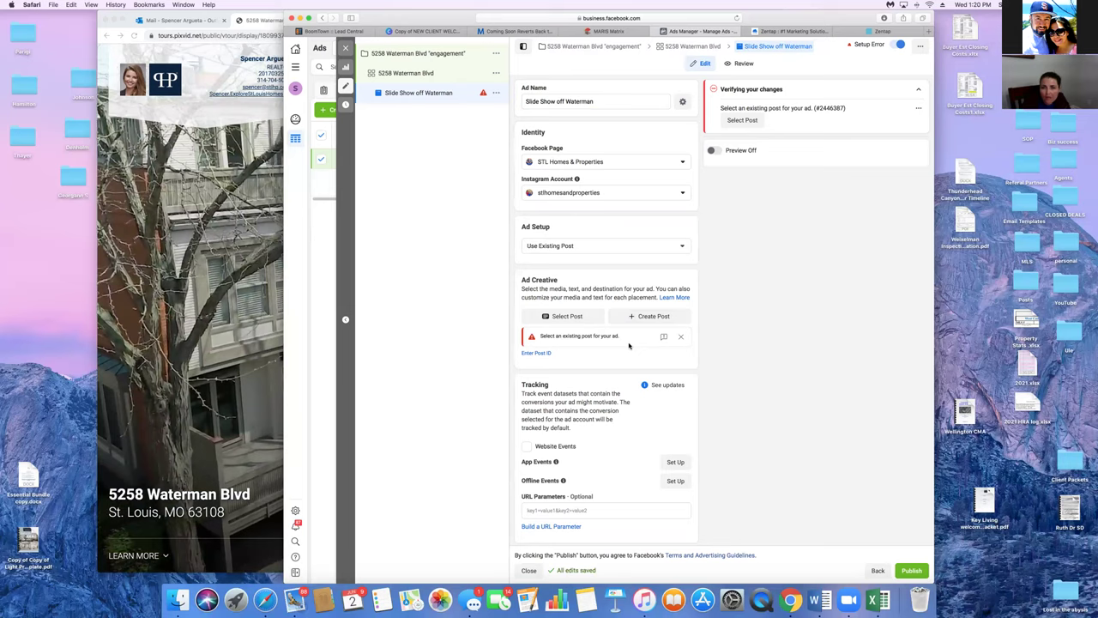
pyautogui.click(603, 246)
pyautogui.click(603, 246)
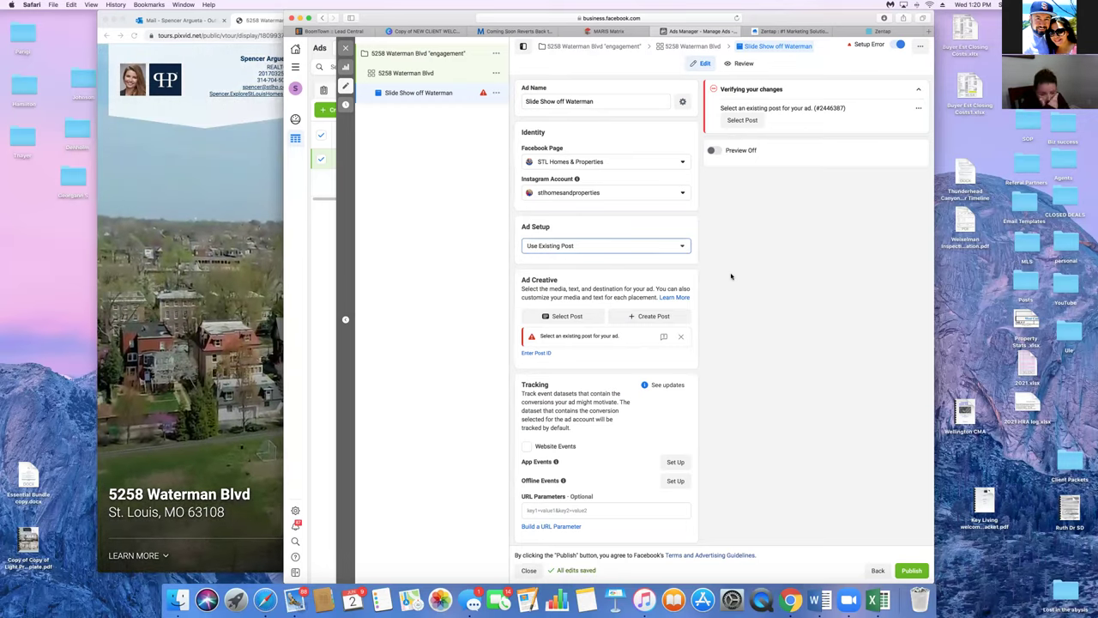
pyautogui.click(547, 317)
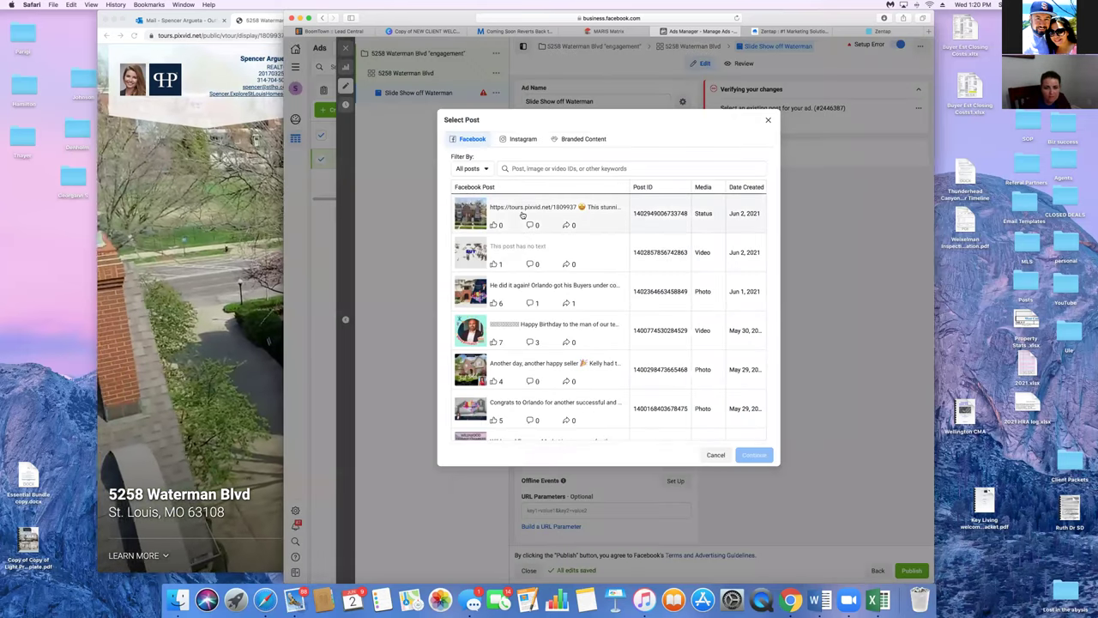
# Step: Choose the Jun 2, 2021 Waterman Blvd virtual tour post and continue
pyautogui.click(523, 215)
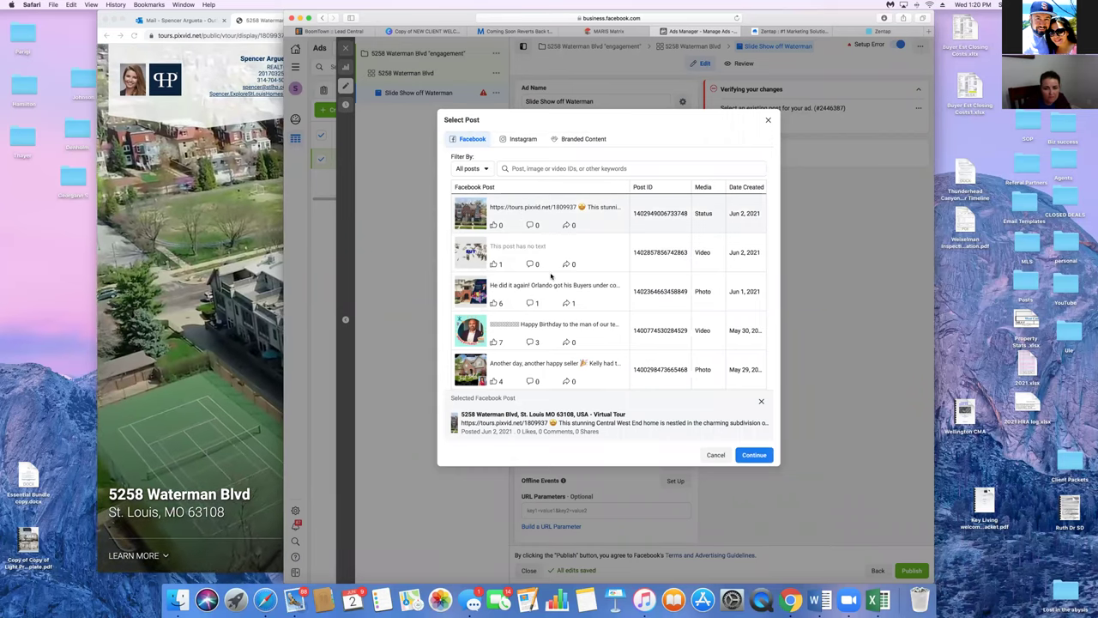
pyautogui.click(753, 455)
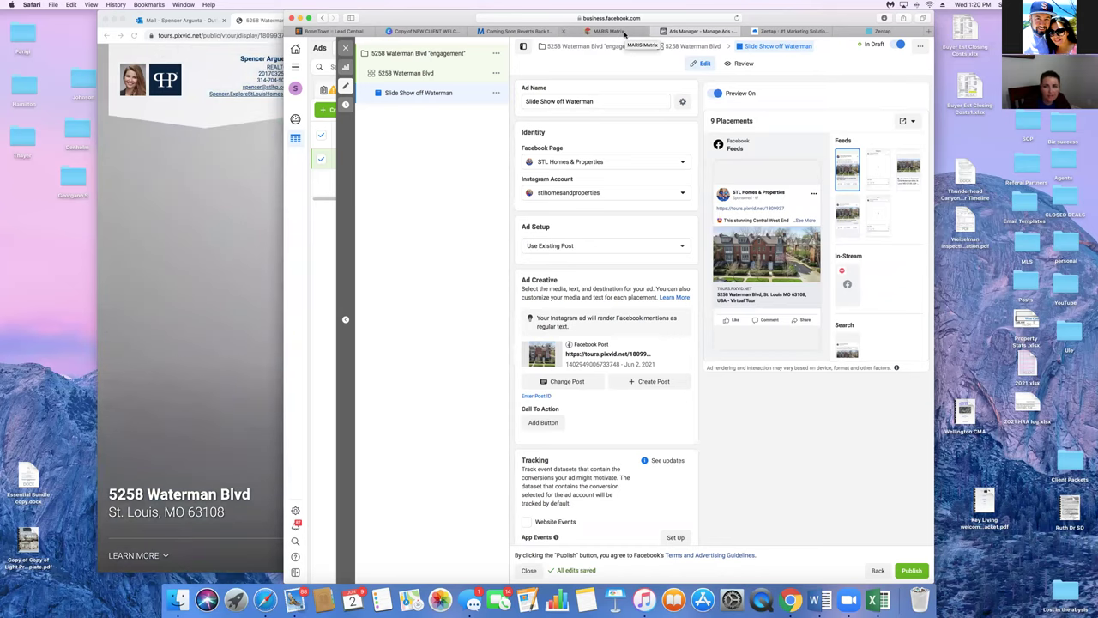
# Step: Switch to the MARIS Matrix tab and load facebook.com from the address bar
pyautogui.click(624, 32)
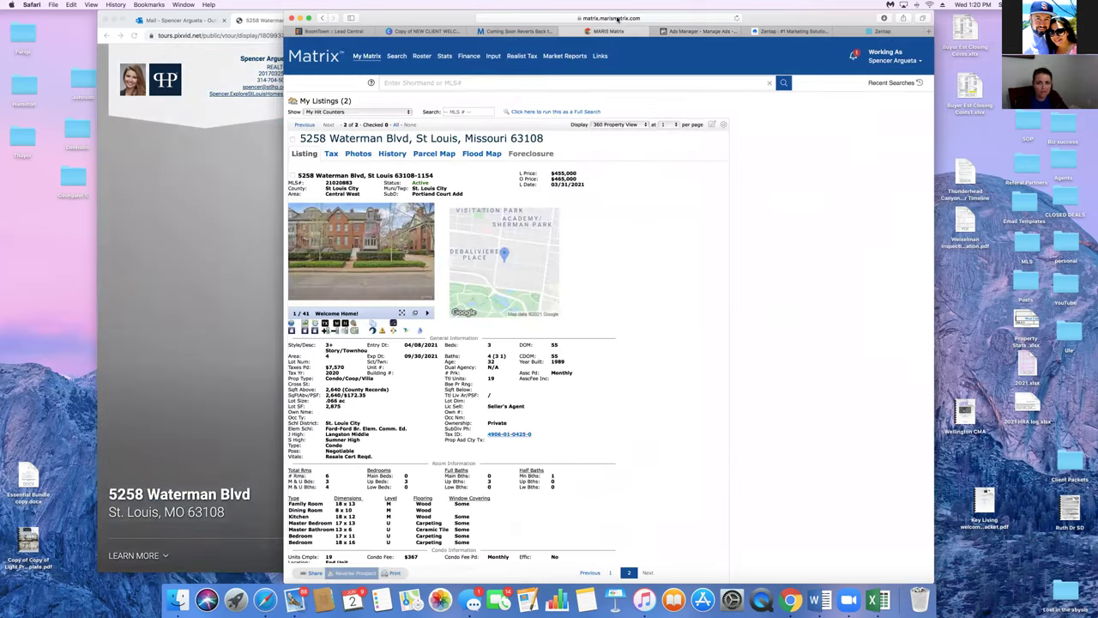
pyautogui.click(487, 18)
pyautogui.write('facebook')
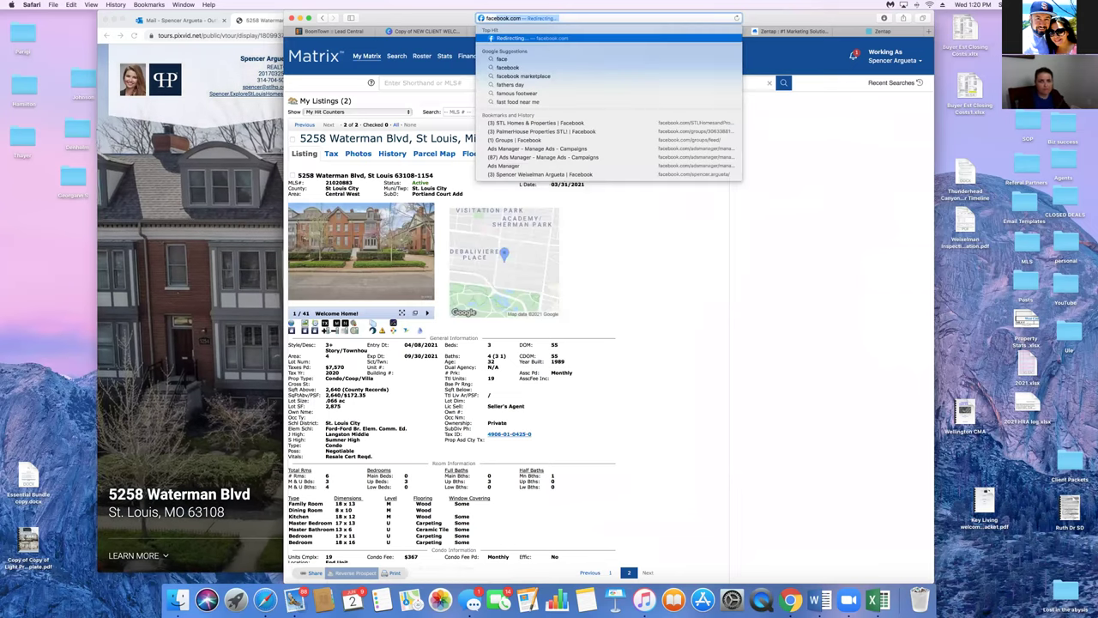
pyautogui.press('Return')
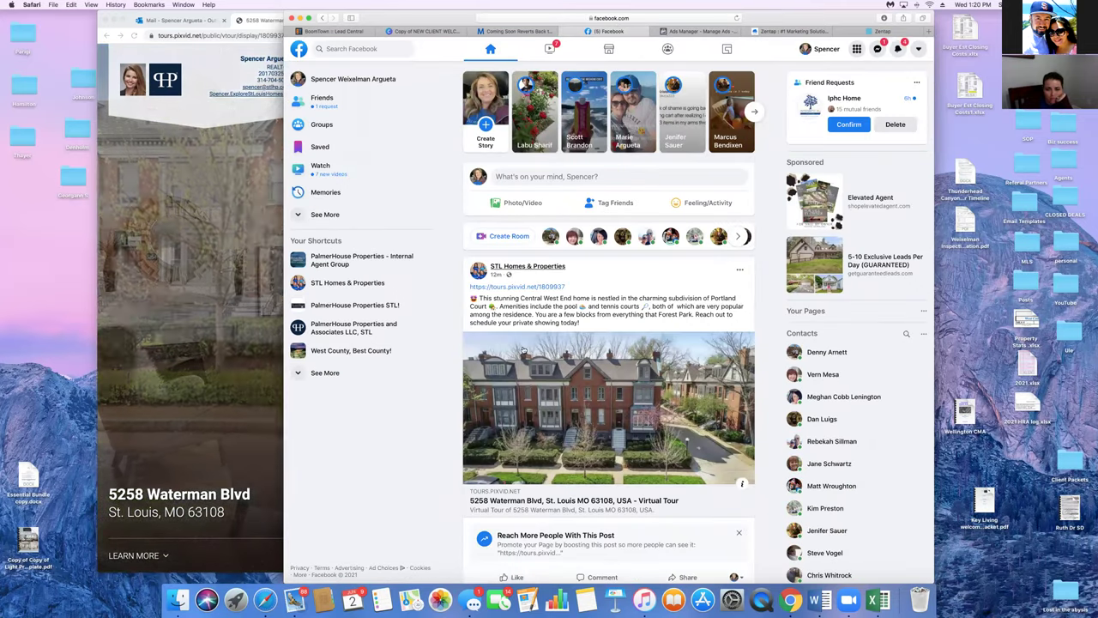
# Step: Open the pixvid virtual tour from the STL Homes & Properties post's link preview
pyautogui.click(529, 381)
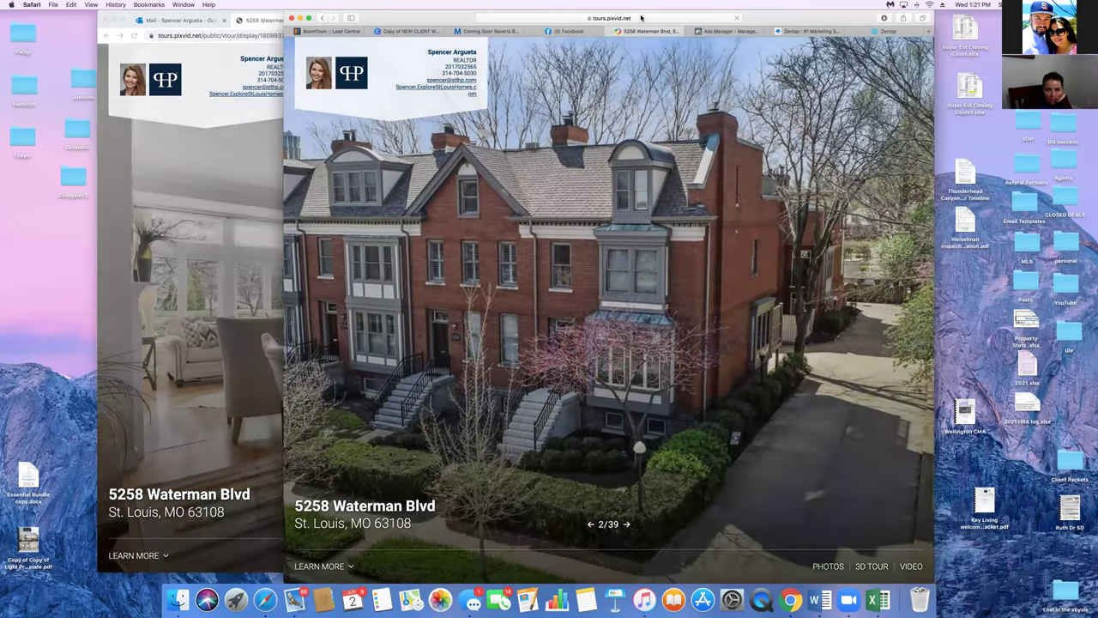
pyautogui.click(667, 19)
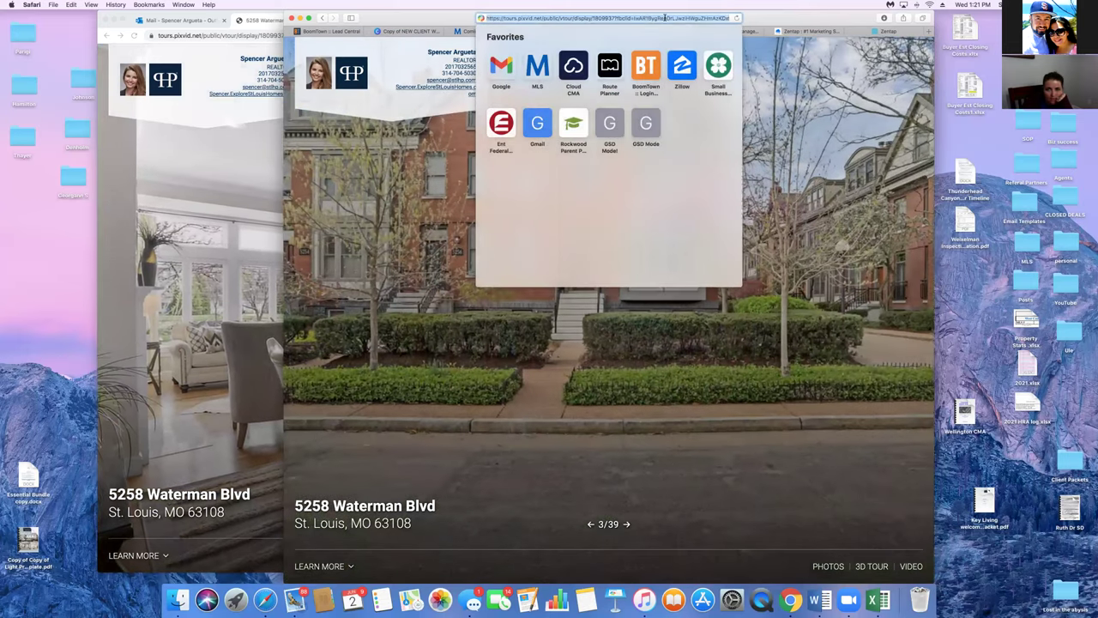
pyautogui.rightClick(674, 19)
pyautogui.click(673, 30)
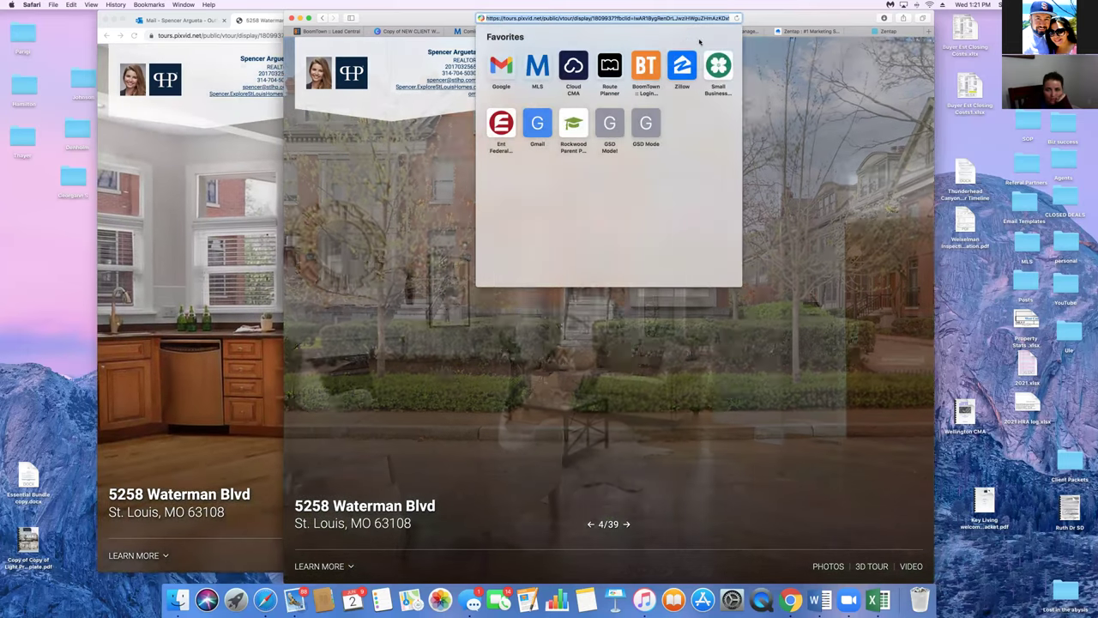
pyautogui.click(735, 32)
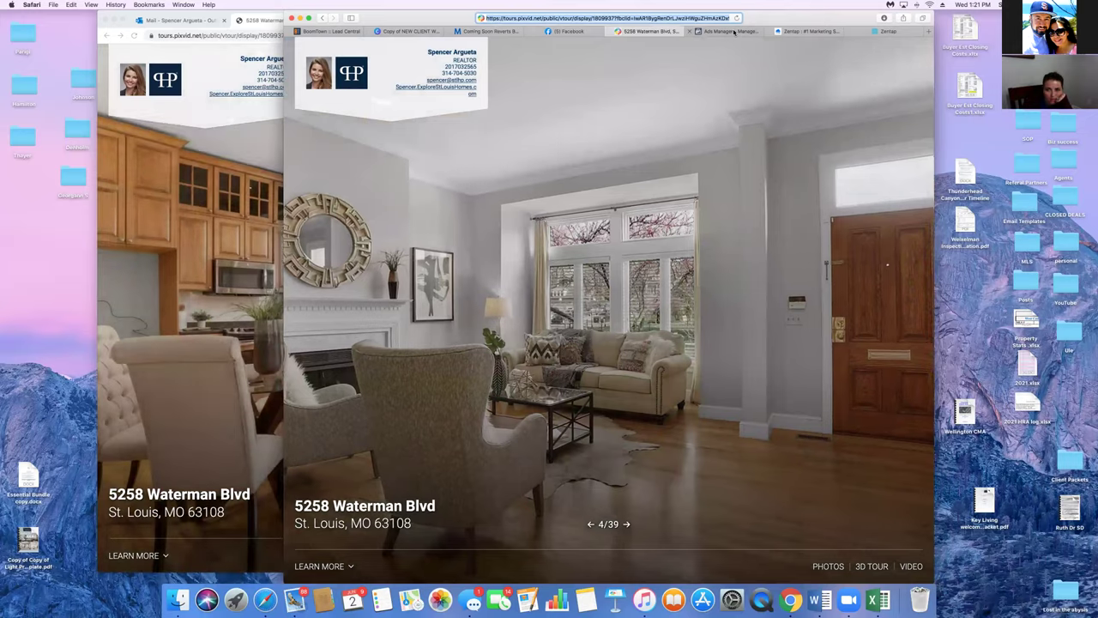
pyautogui.click(734, 32)
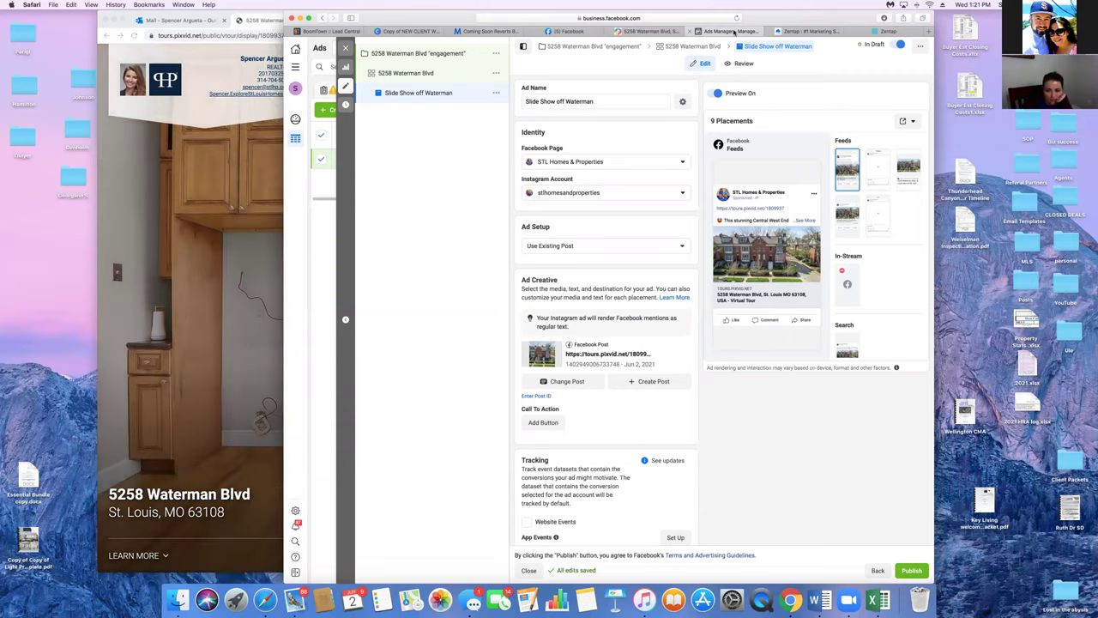
# Step: Add a Learn More button with the pasted Pixvid tour URL as its website and update the post
pyautogui.click(542, 423)
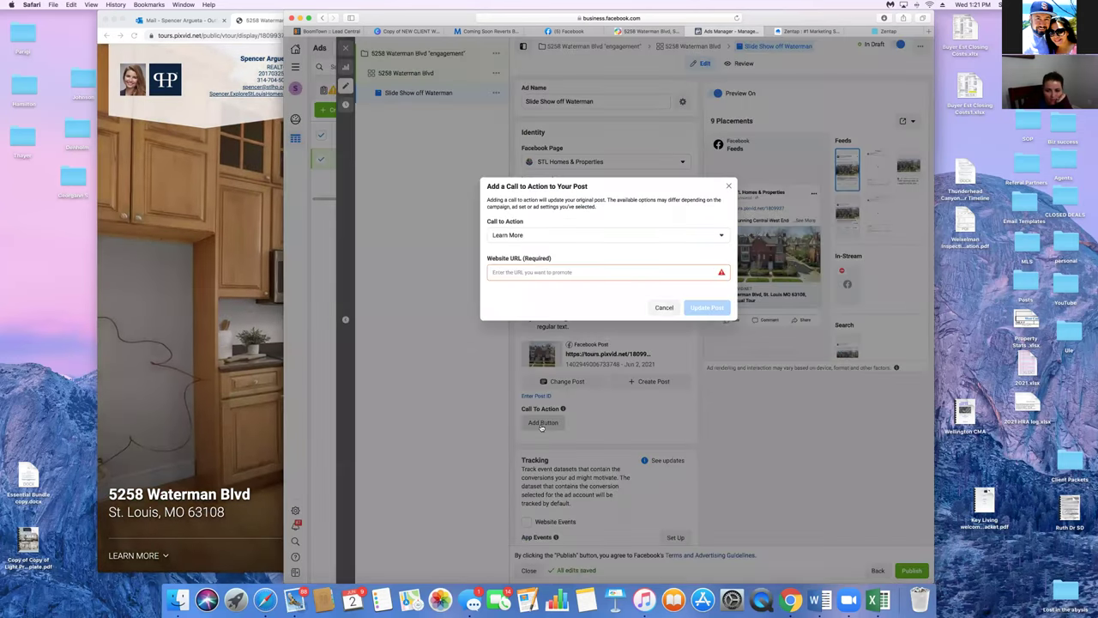
pyautogui.rightClick(529, 272)
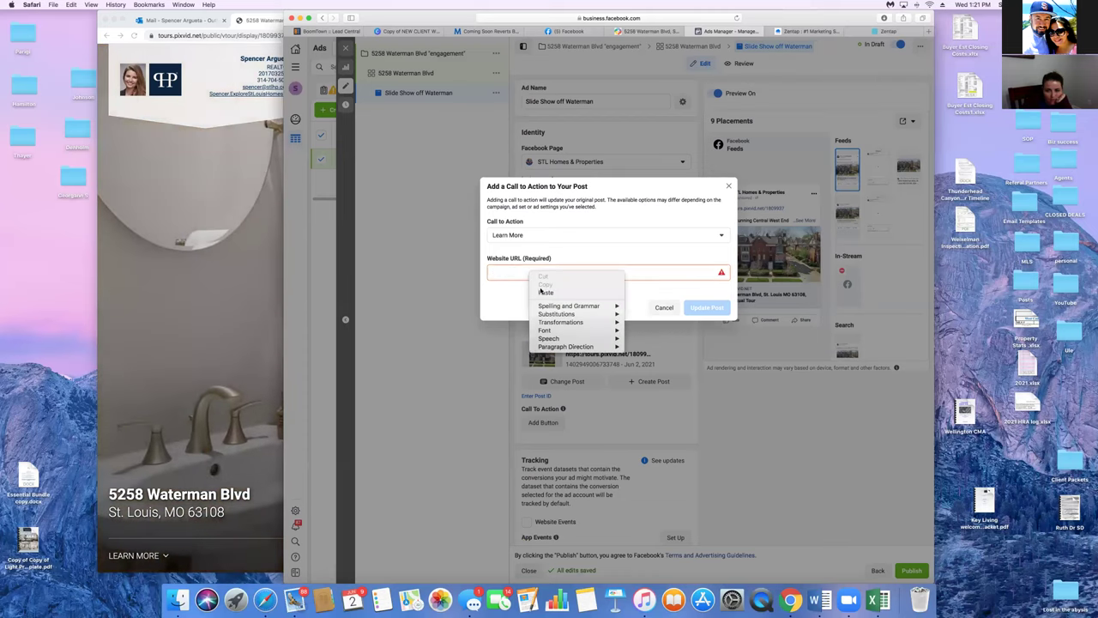
pyautogui.click(544, 292)
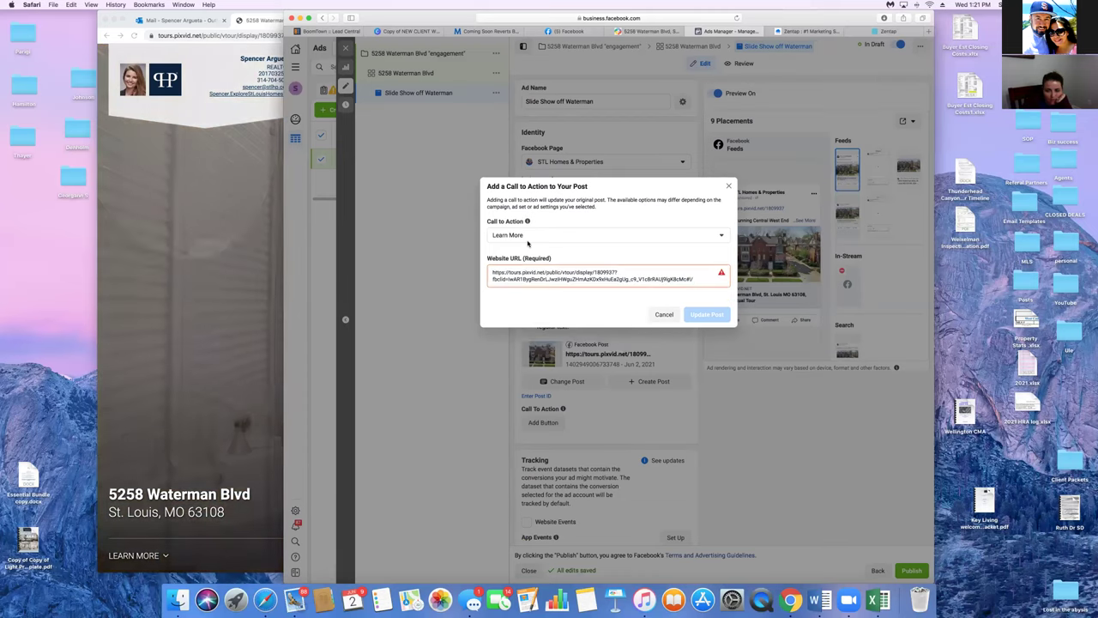
pyautogui.click(692, 313)
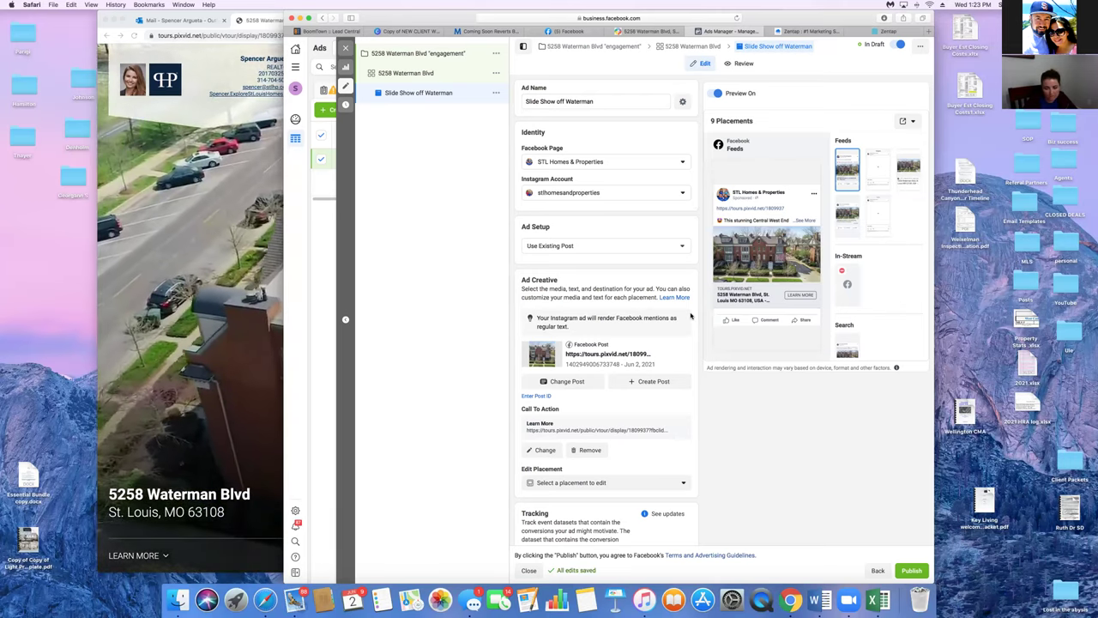
# Step: Publish the Slide Show off Waterman ad and preview it in the Facebook Desktop News Feed
pyautogui.scroll(-2, 633, 386)
pyautogui.scroll(-1, 633, 386)
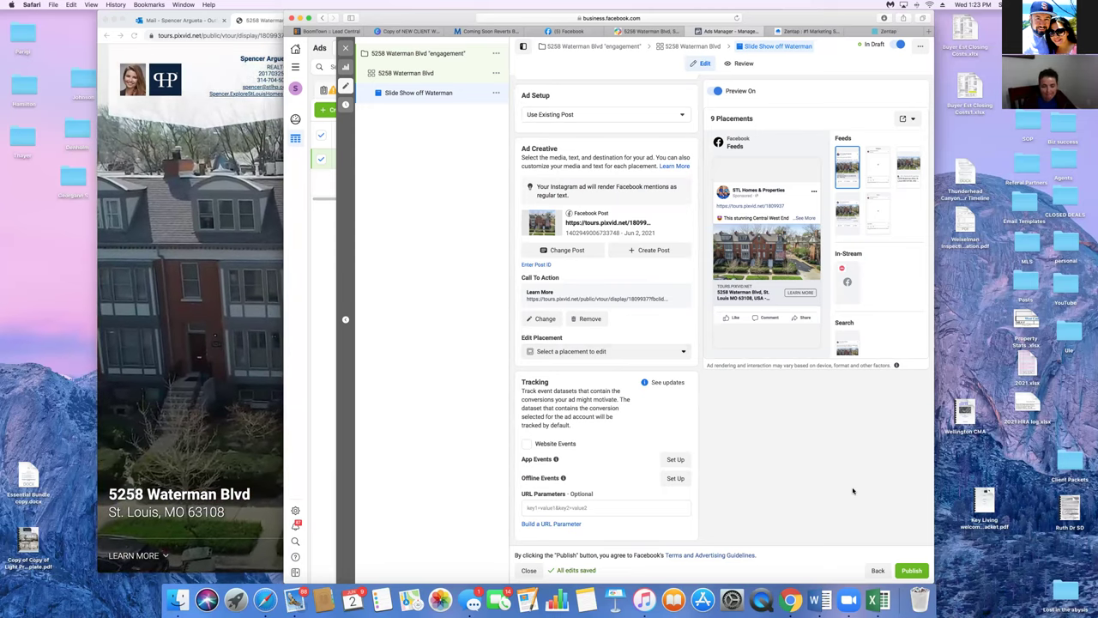
pyautogui.click(913, 569)
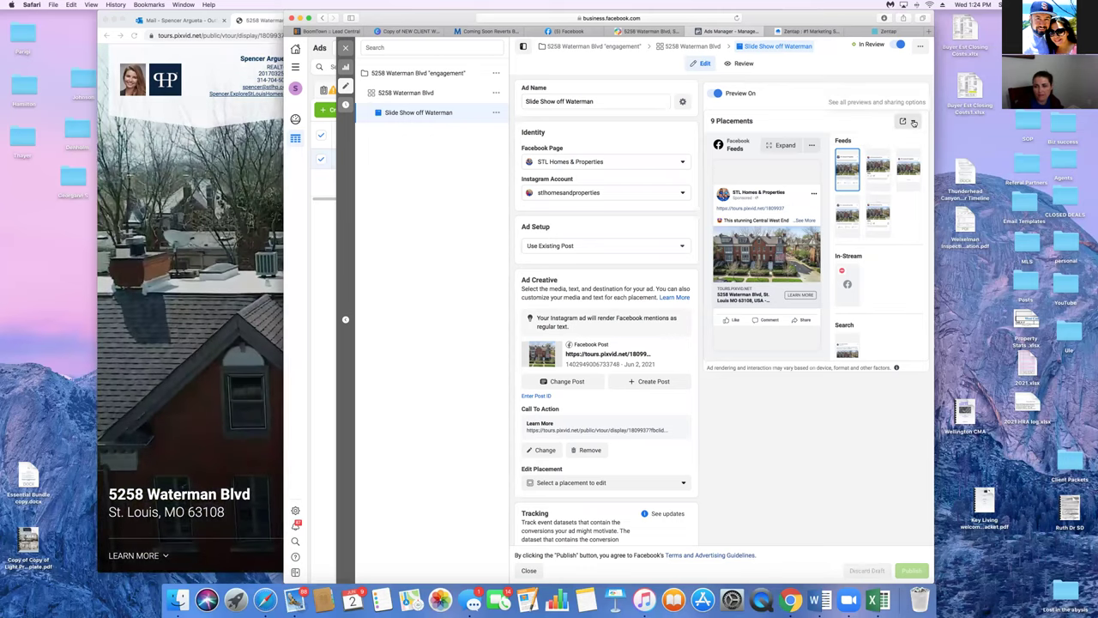
pyautogui.click(912, 122)
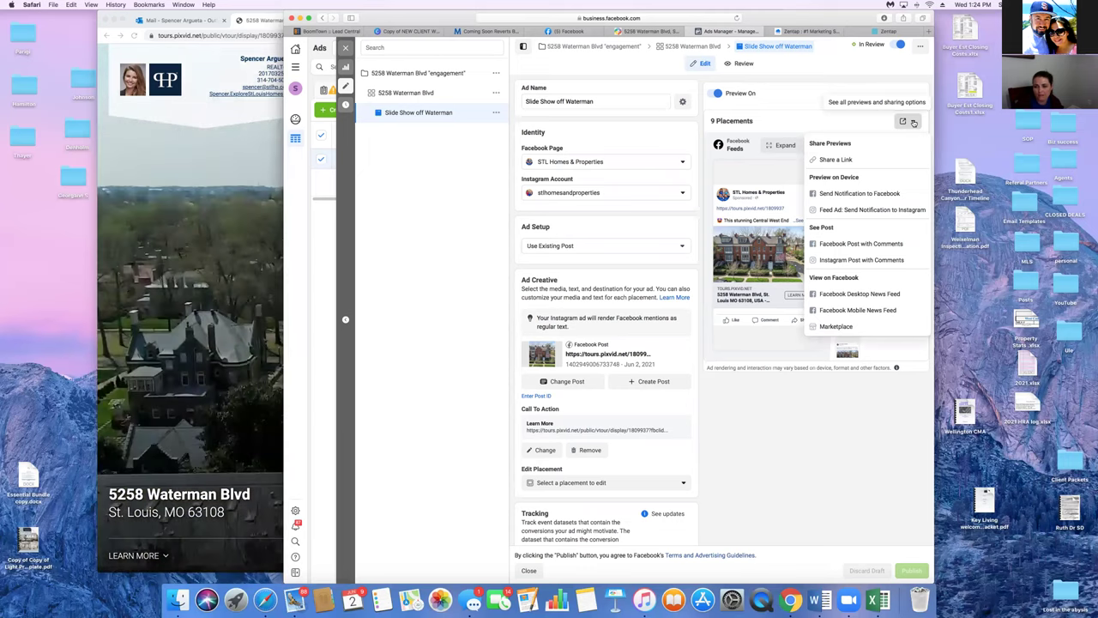
pyautogui.click(860, 300)
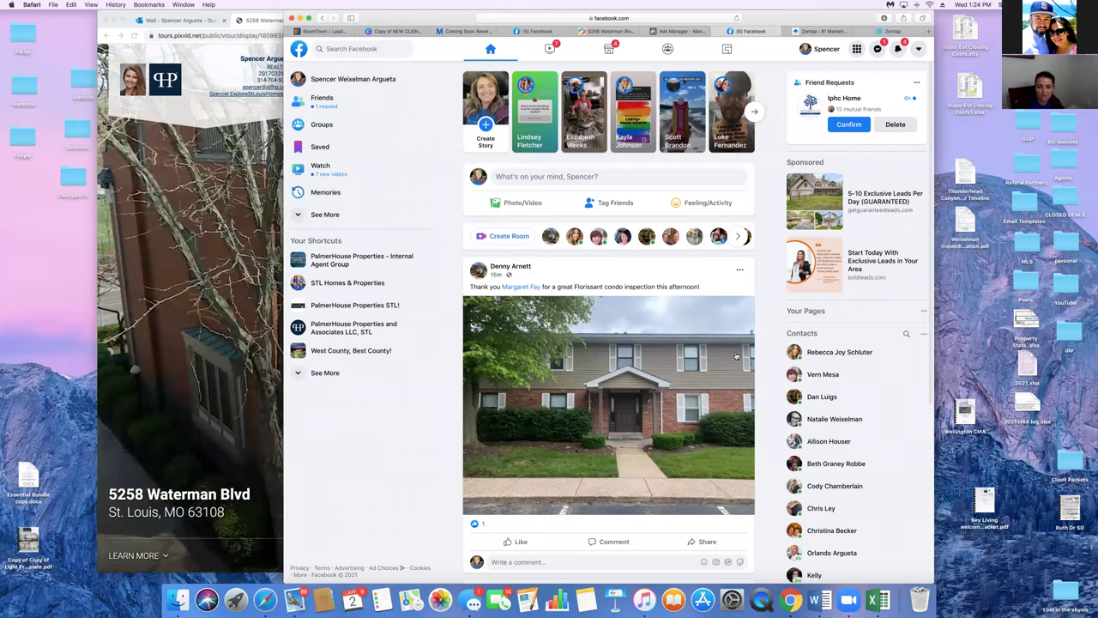
# Step: Scroll the news feed to the sponsored STL Homes post and inspect its '...' options menu
pyautogui.scroll(-1, 735, 355)
pyautogui.scroll(-5, 735, 355)
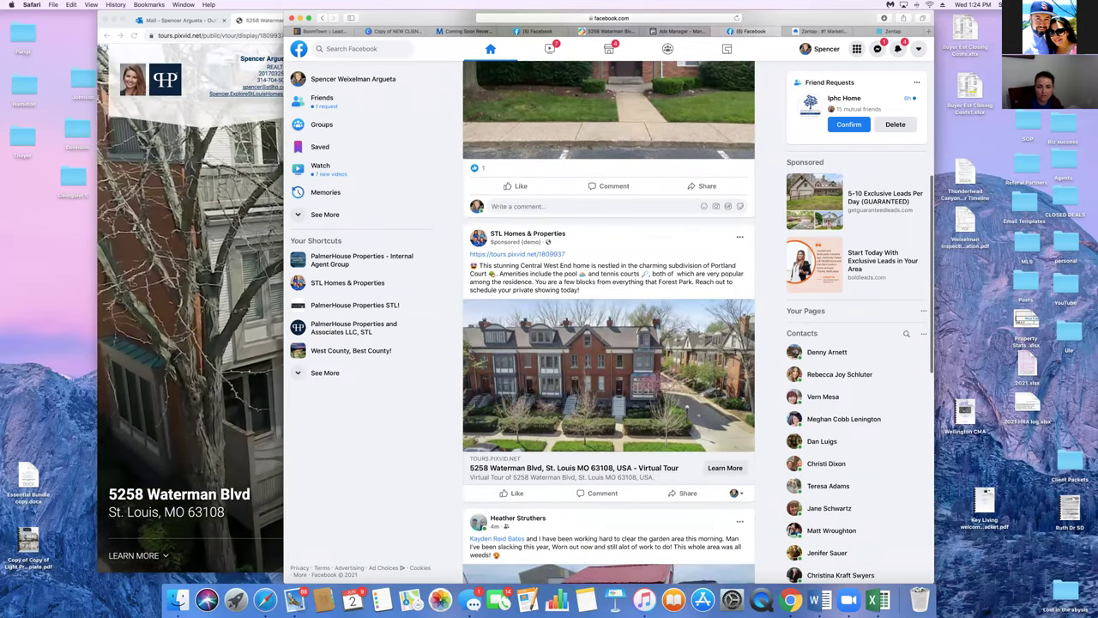
pyautogui.scroll(-1, 735, 355)
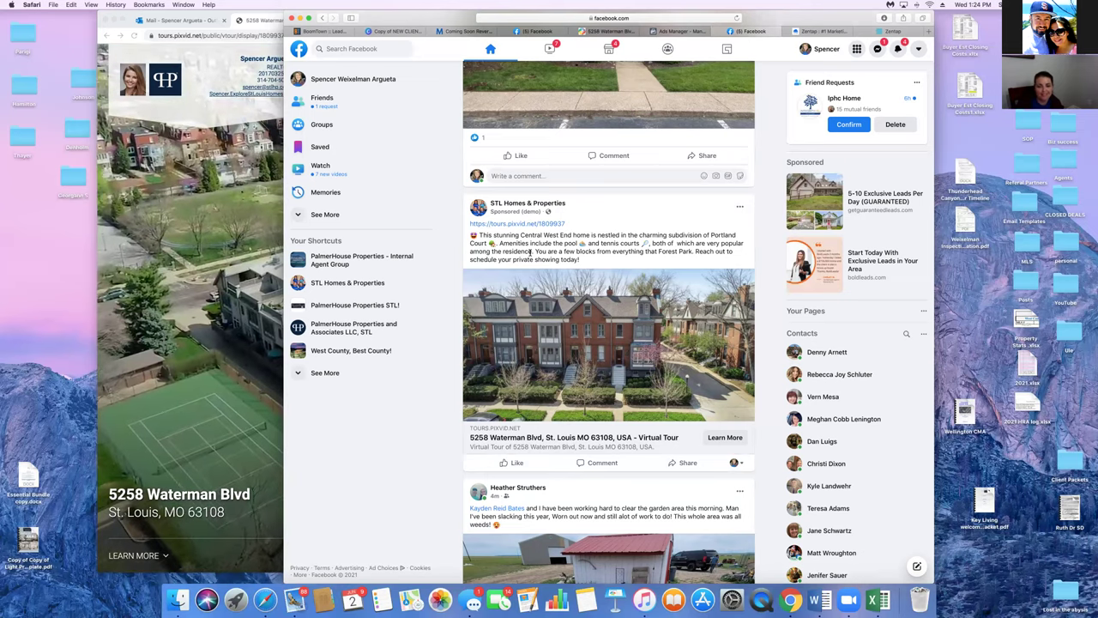
pyautogui.click(740, 208)
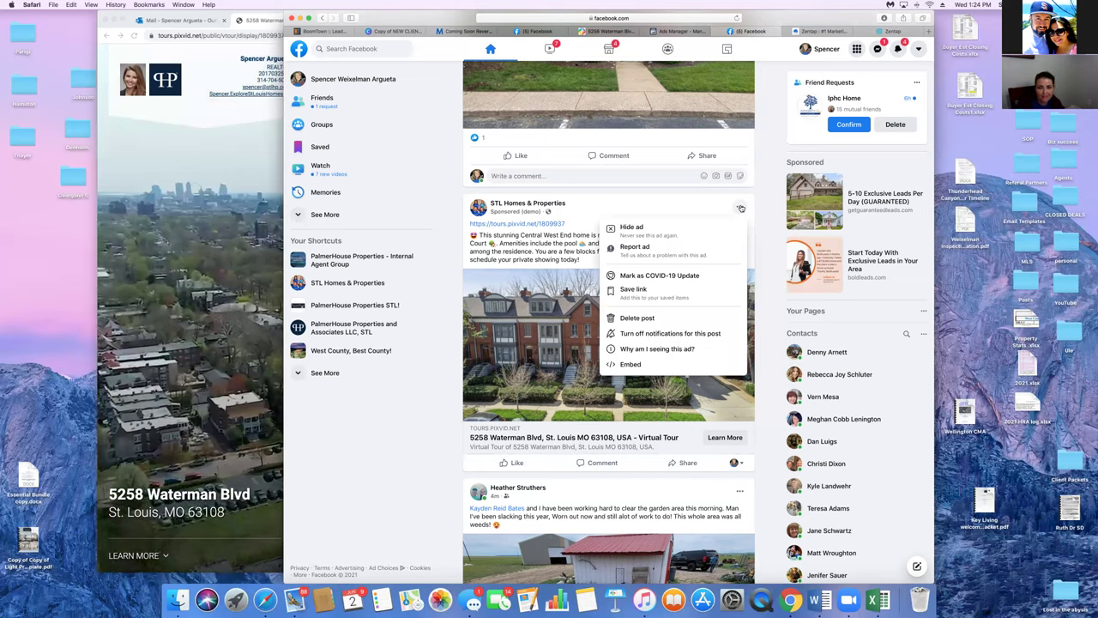
pyautogui.click(740, 208)
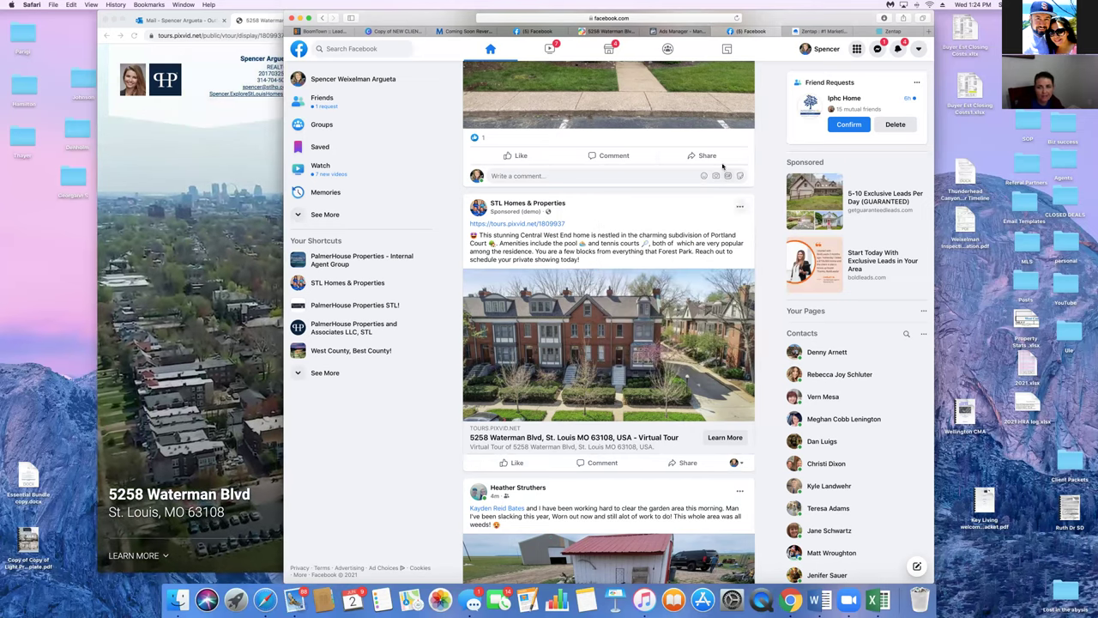
pyautogui.click(681, 32)
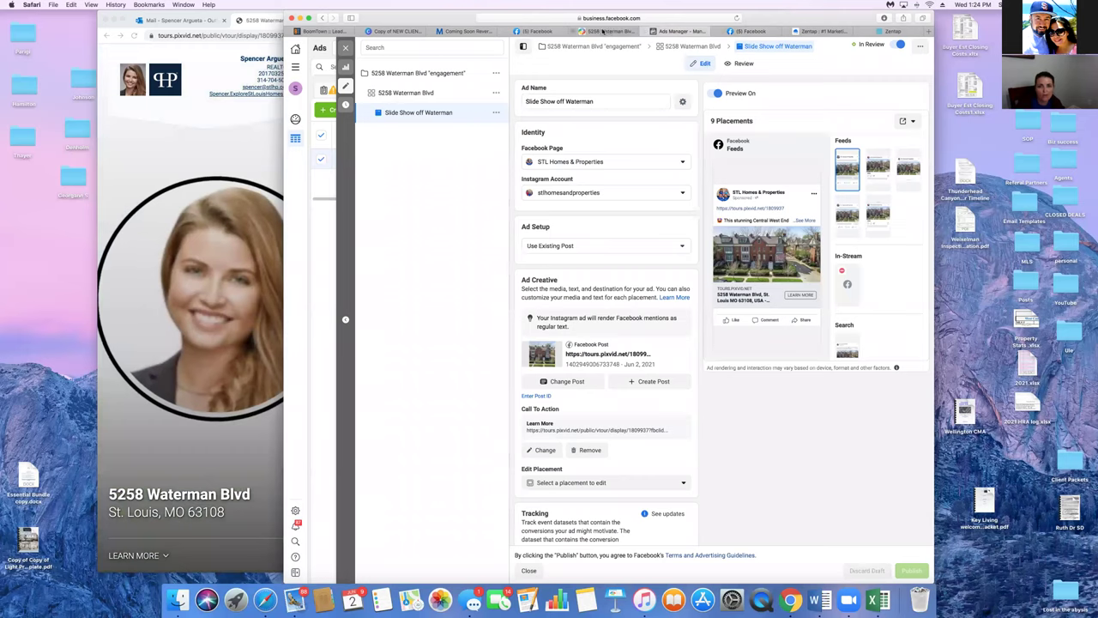
# Step: Refresh the Facebook news feed to see the sponsored Waterman Blvd post and check its options
pyautogui.click(541, 31)
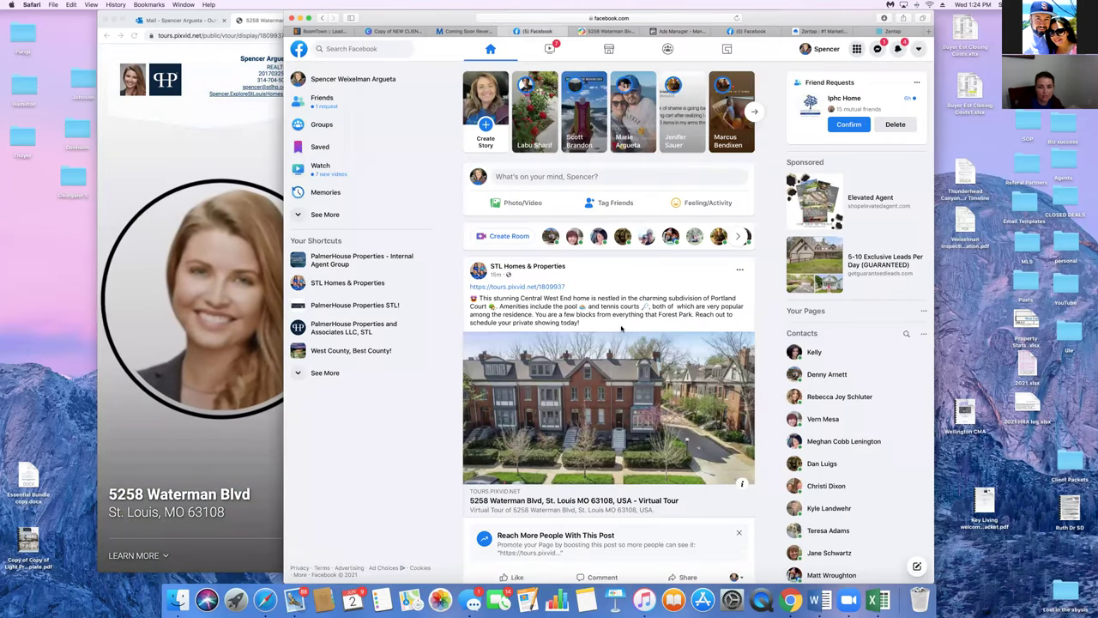
pyautogui.click(740, 269)
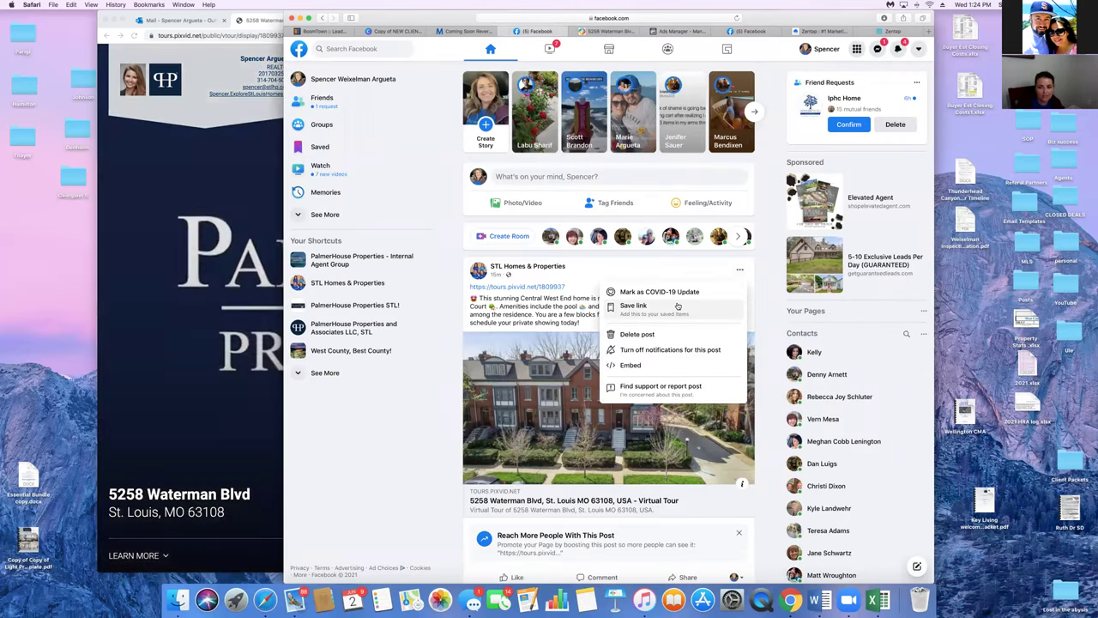
pyautogui.click(562, 275)
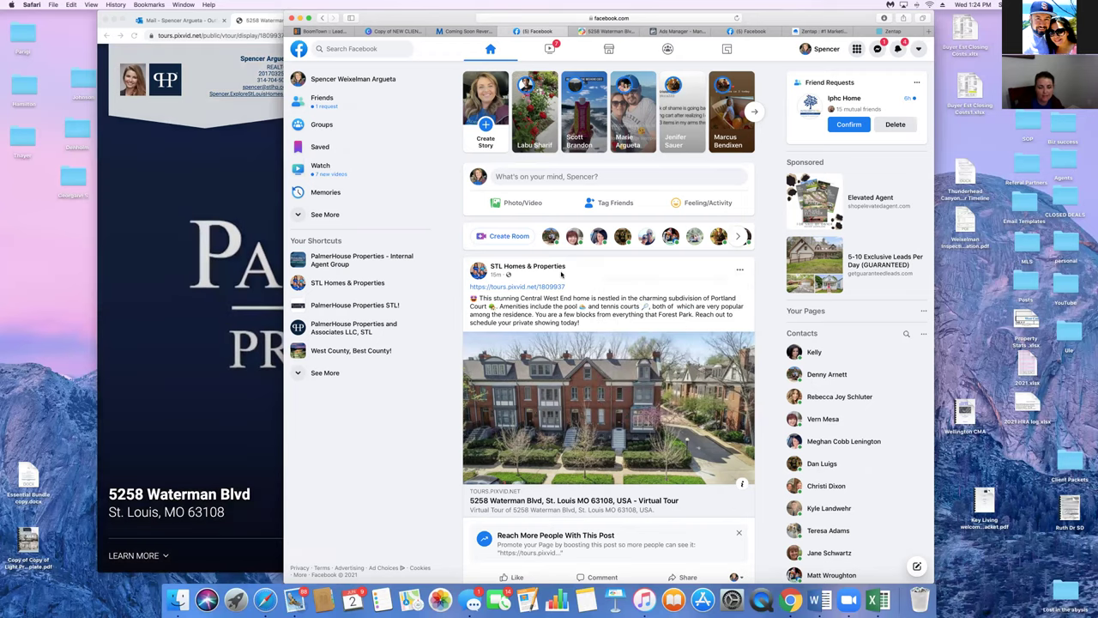
pyautogui.scroll(-3, 570, 330)
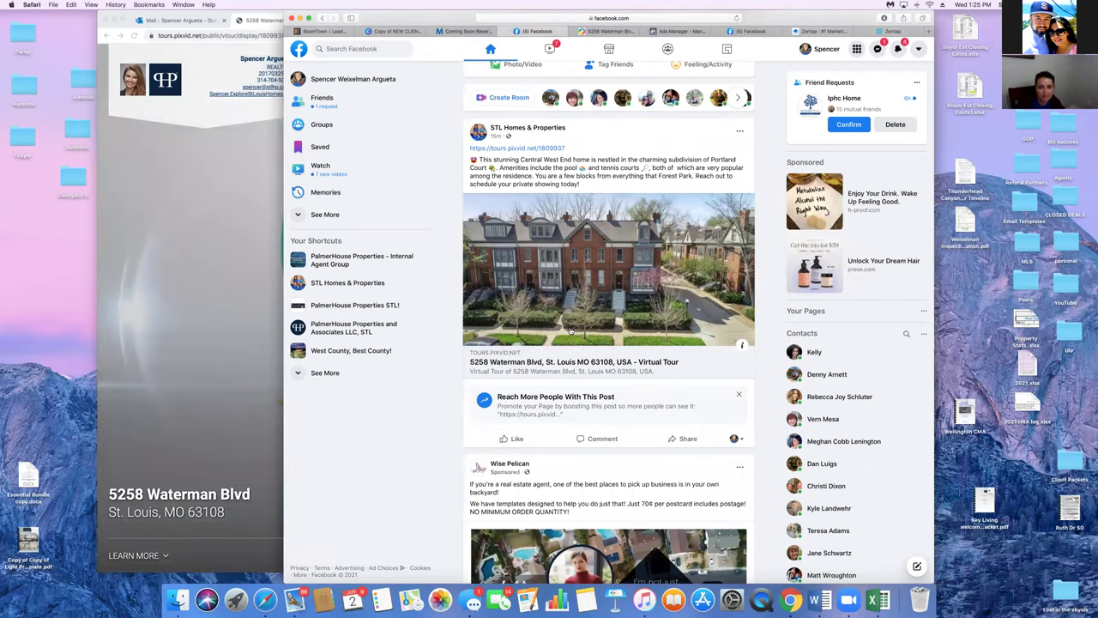
pyautogui.scroll(1, 570, 330)
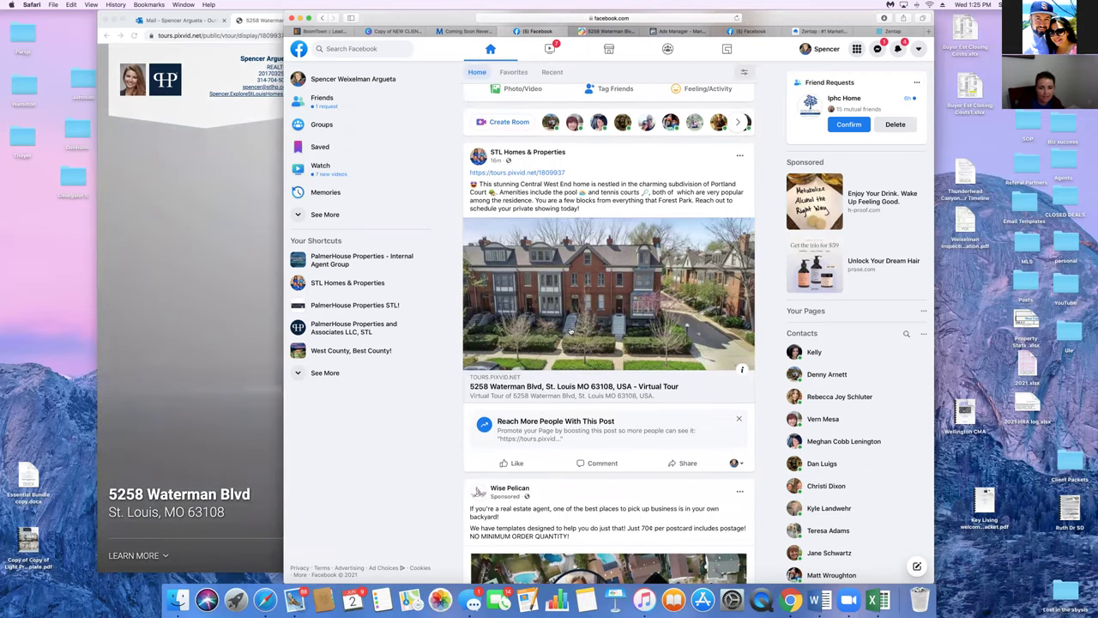
pyautogui.click(748, 31)
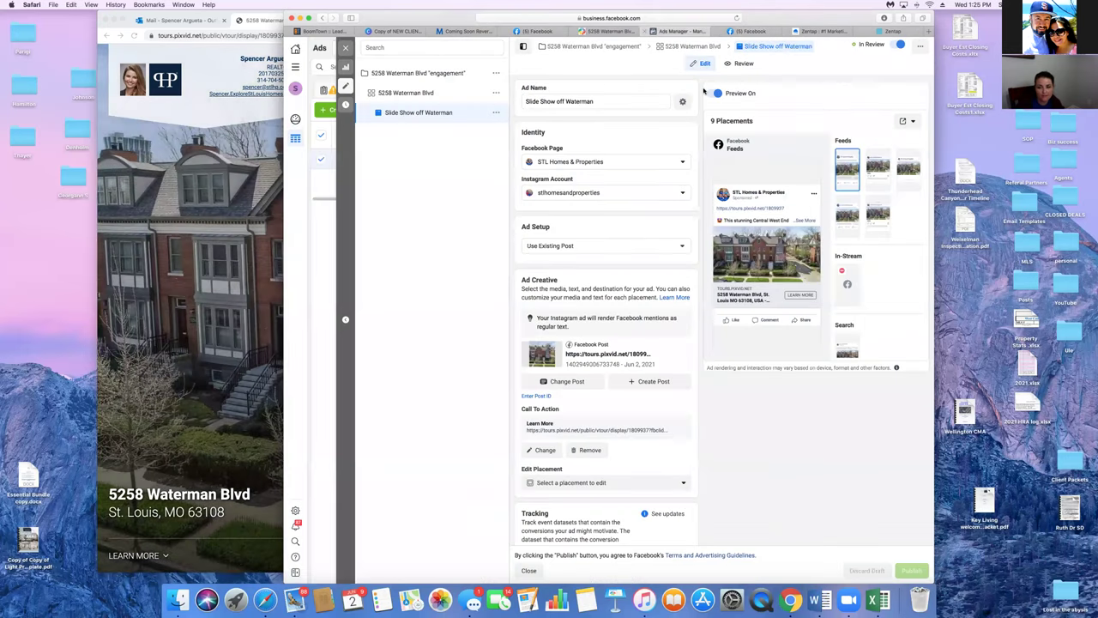
pyautogui.click(709, 31)
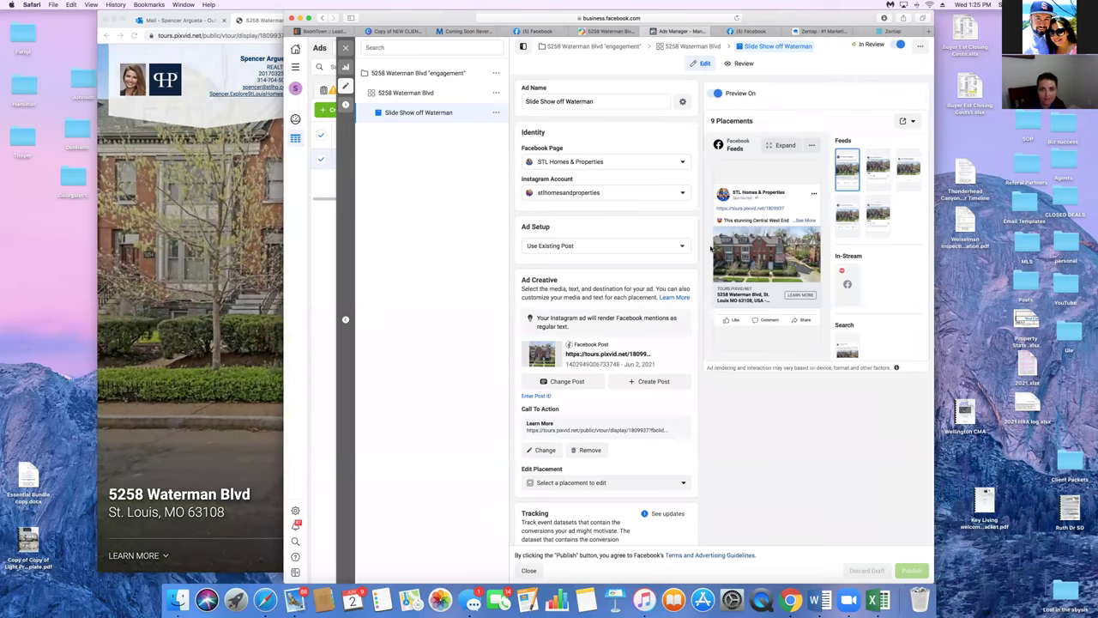
pyautogui.click(592, 32)
pyautogui.click(538, 31)
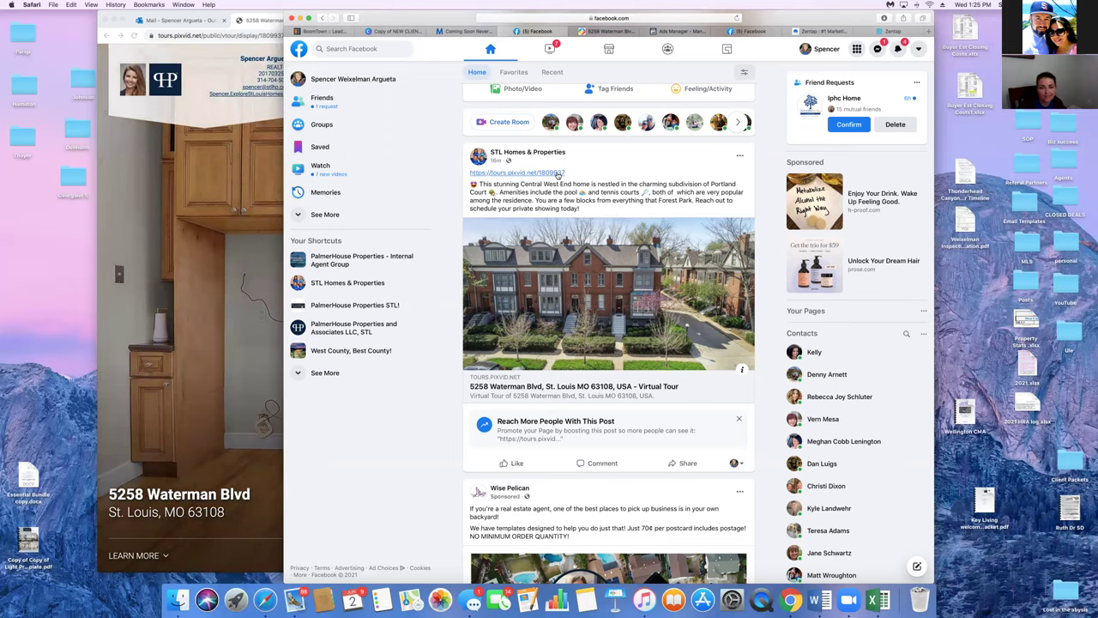
# Step: Open the STL Homes & Properties business page from the left sidebar shortcut
pyautogui.click(739, 156)
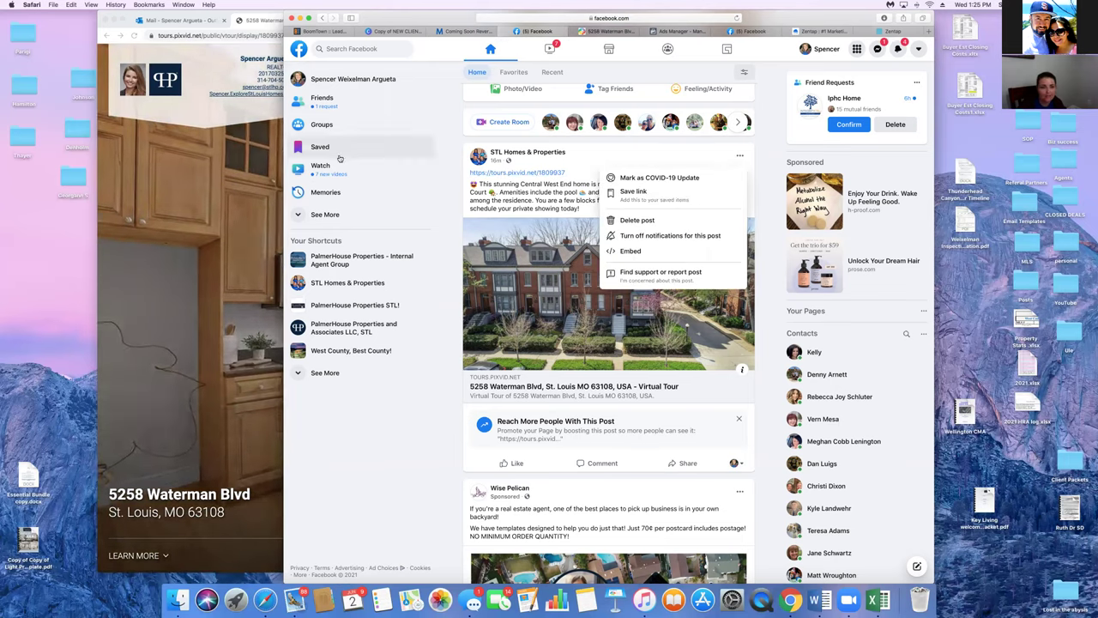
pyautogui.scroll(3, 513, 167)
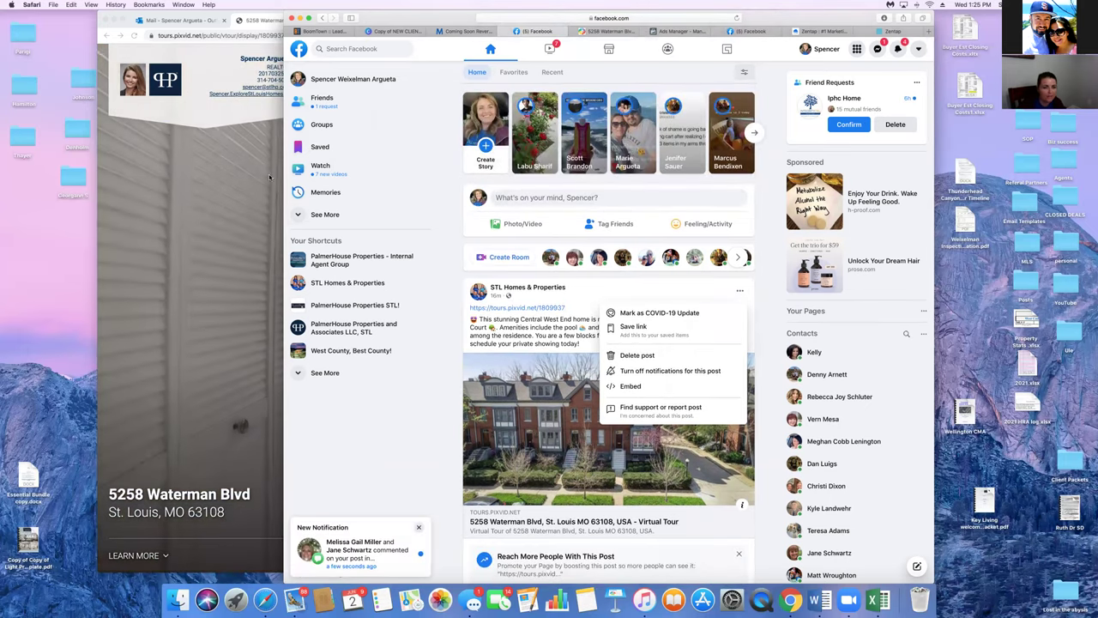
pyautogui.click(331, 285)
pyautogui.click(330, 285)
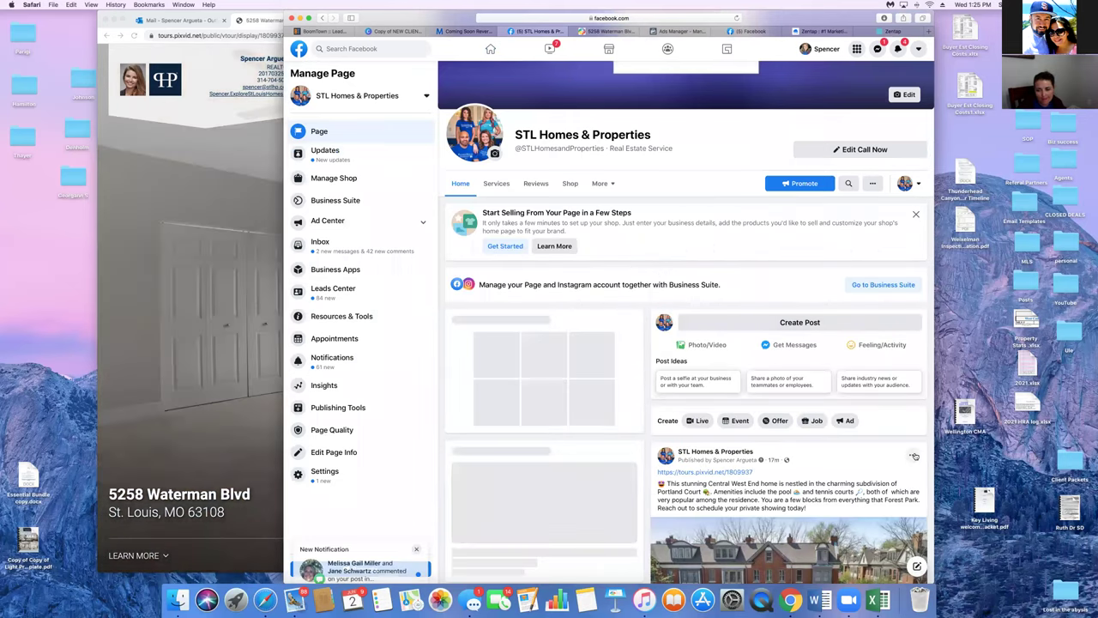
pyautogui.click(915, 449)
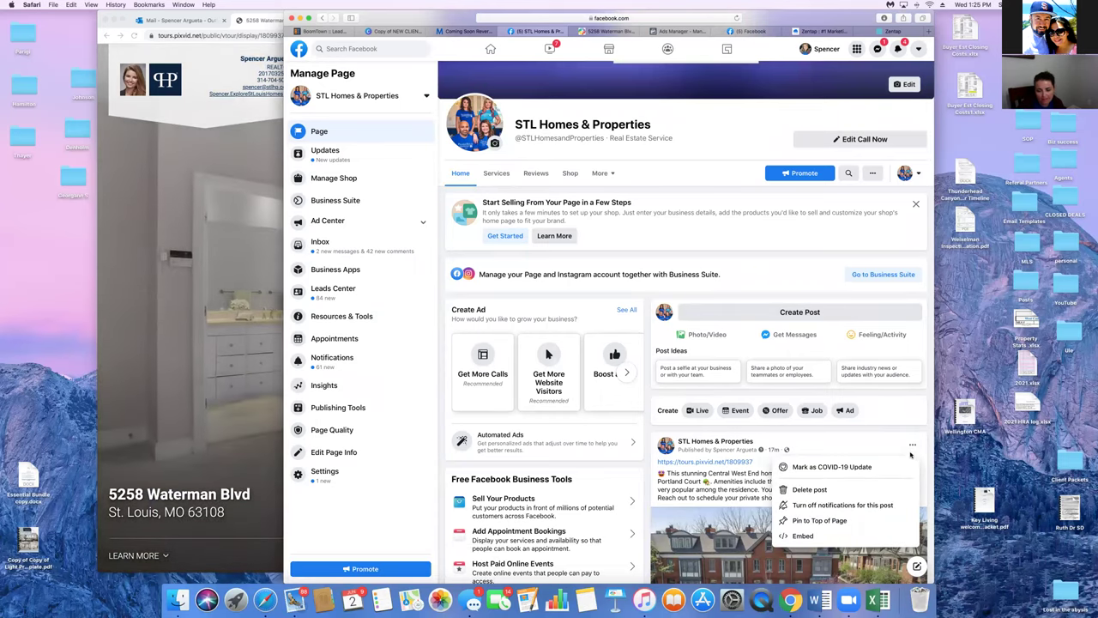
pyautogui.click(885, 448)
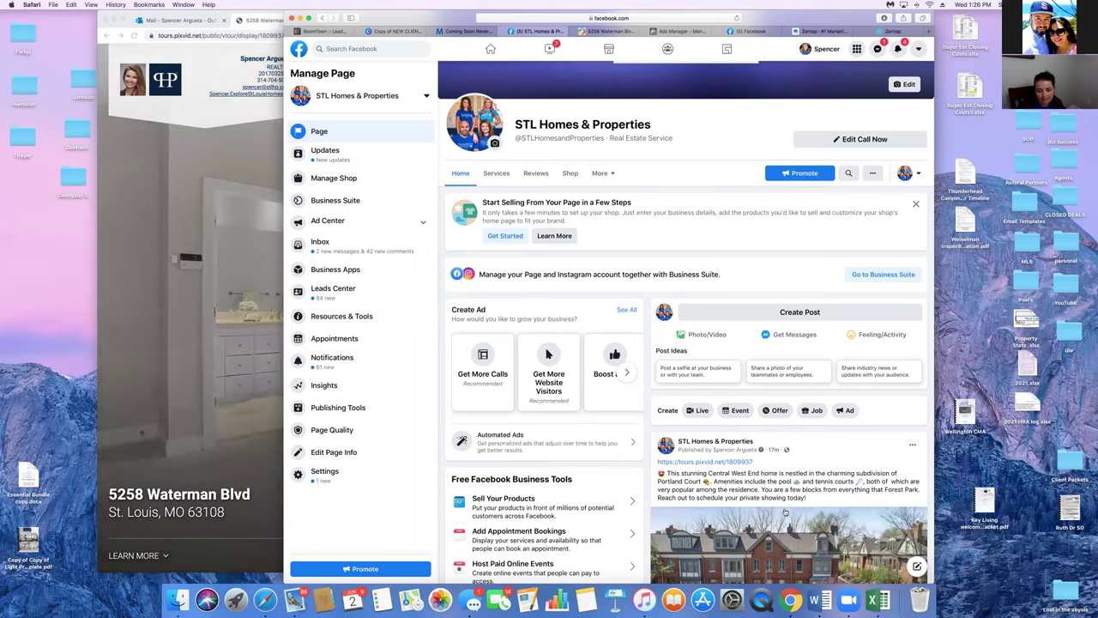
pyautogui.scroll(-5, 784, 512)
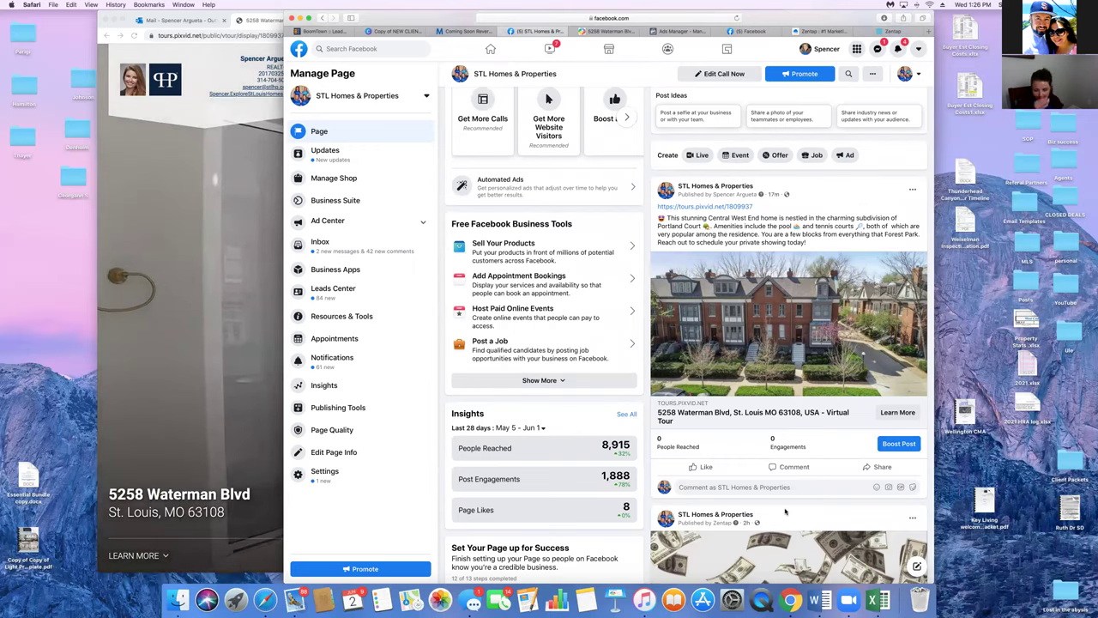
pyautogui.click(674, 32)
# Step: Close the ad editor, widen the Safari window, and toggle off the Slide Show off Waterman ad
pyautogui.scroll(-5, 681, 215)
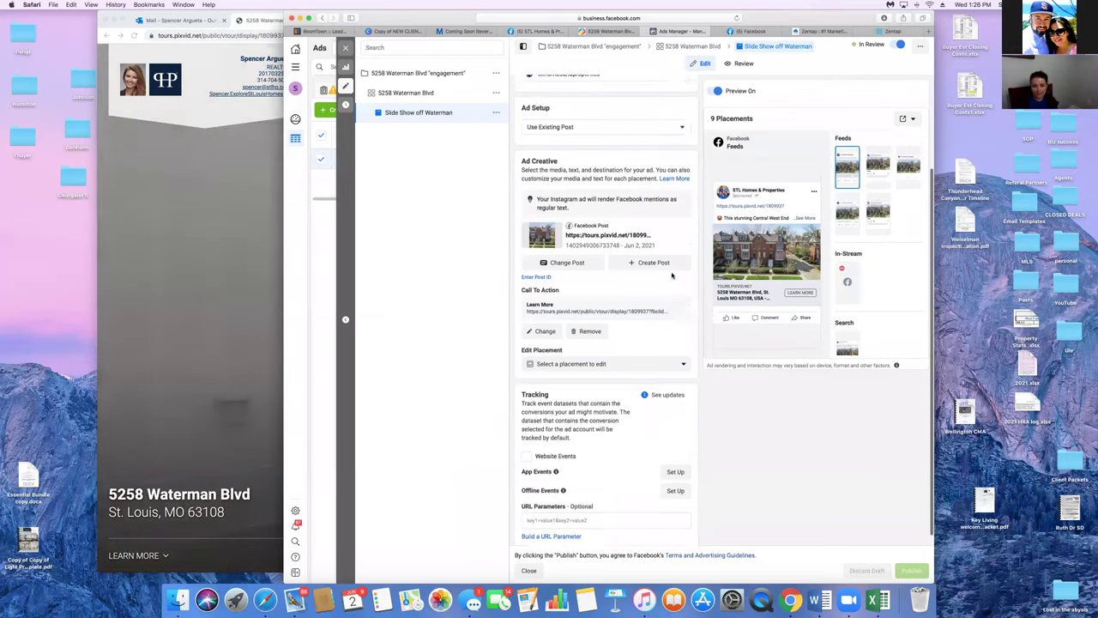
pyautogui.scroll(2, 672, 275)
pyautogui.scroll(2, 672, 276)
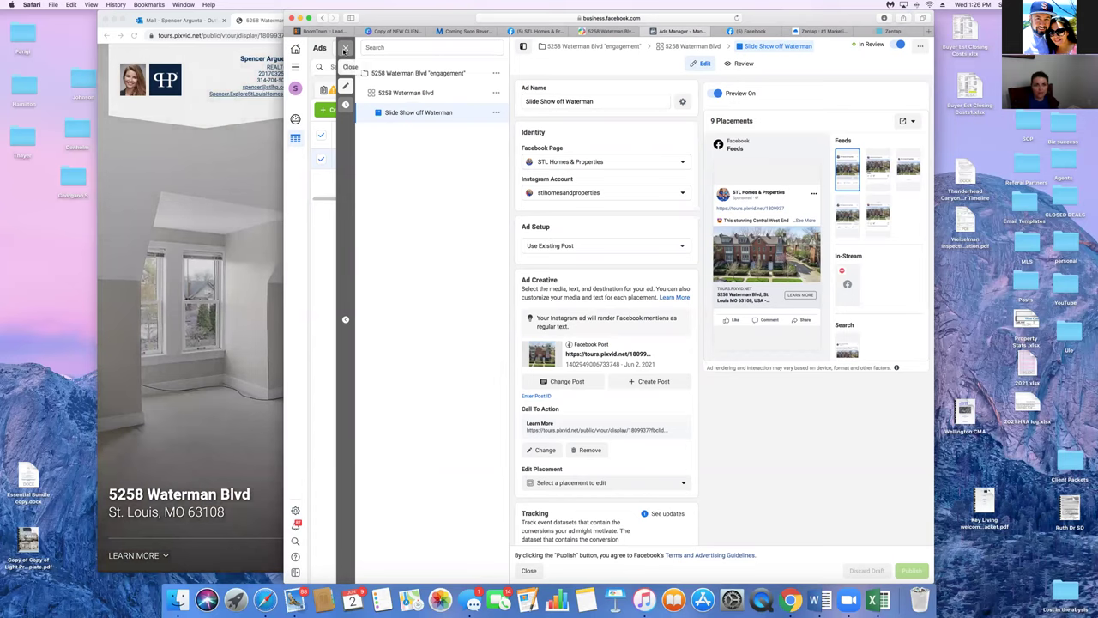
pyautogui.click(346, 48)
pyautogui.moveTo(414, 156)
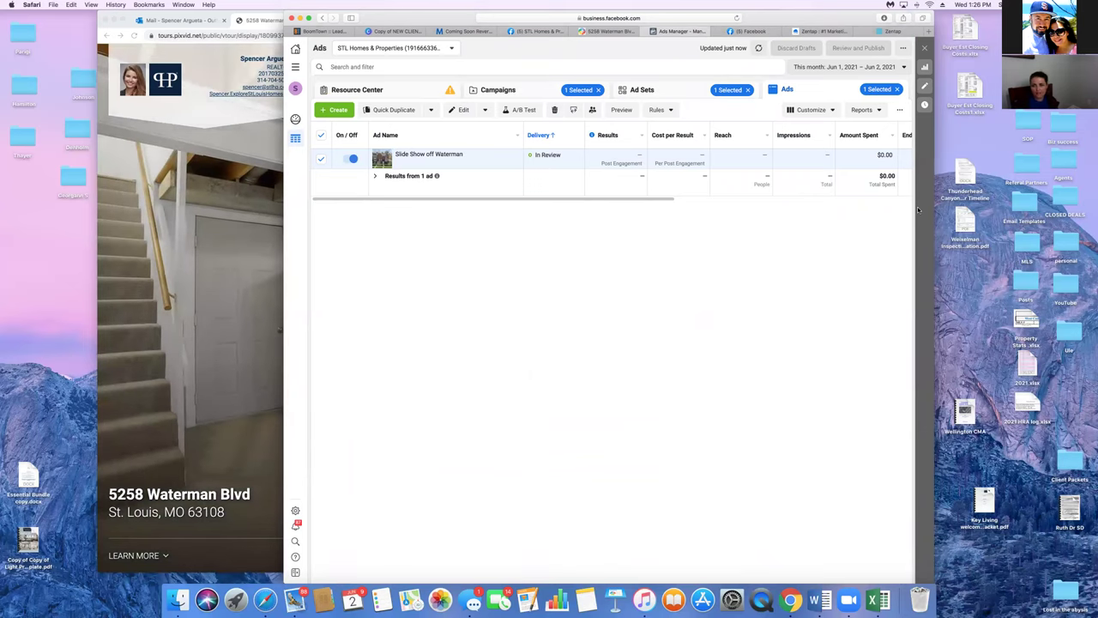
pyautogui.moveTo(933, 208); pyautogui.dragTo(1078, 208)
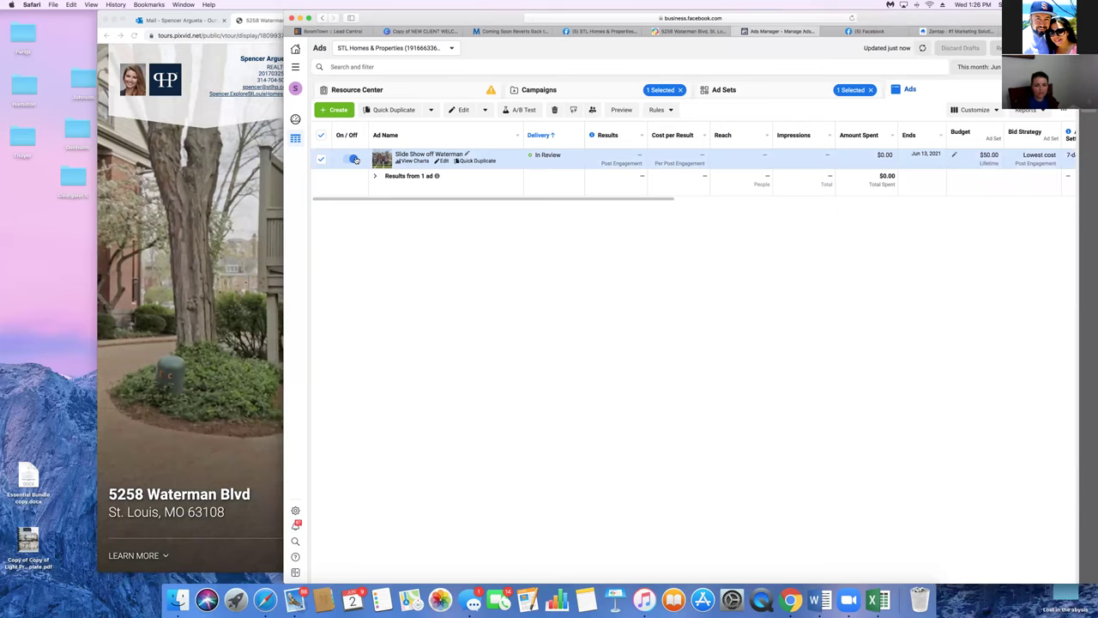
pyautogui.click(346, 160)
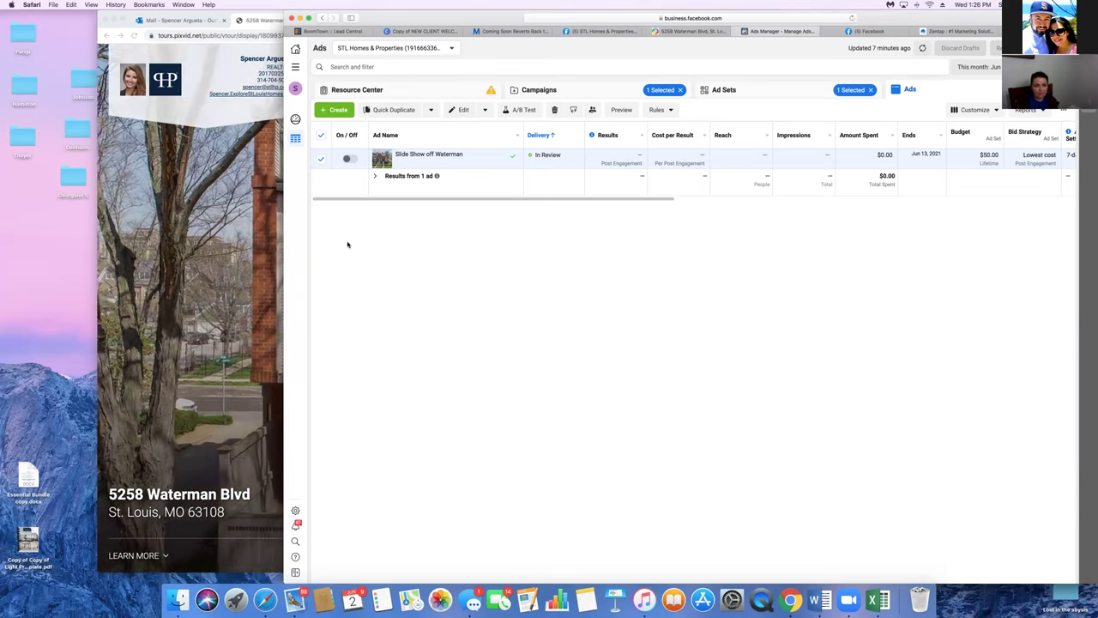
pyautogui.click(547, 91)
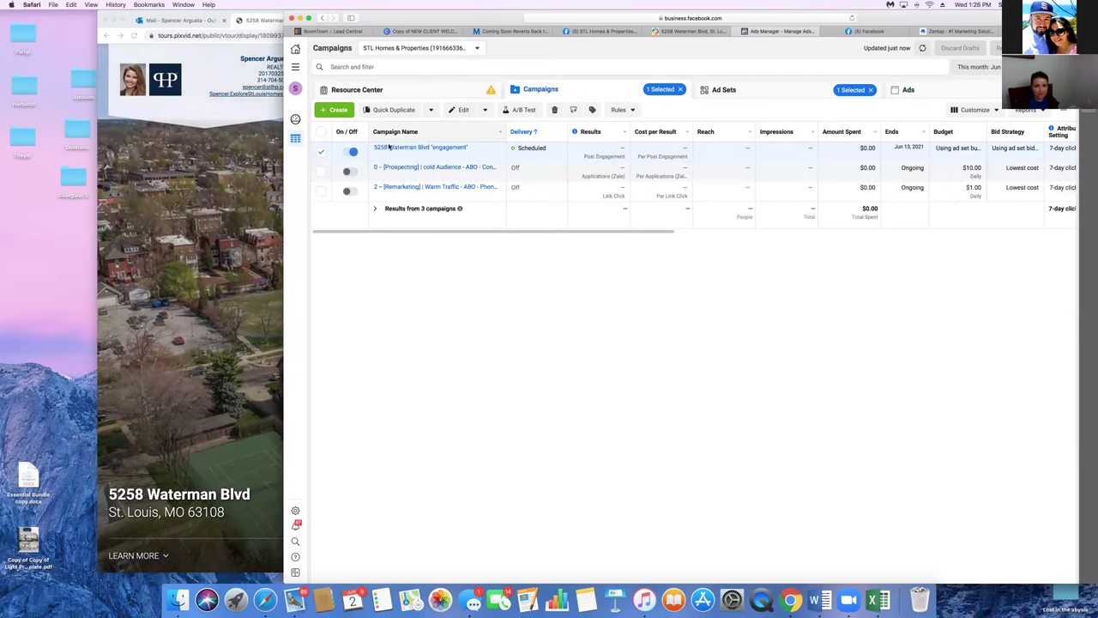
pyautogui.click(349, 153)
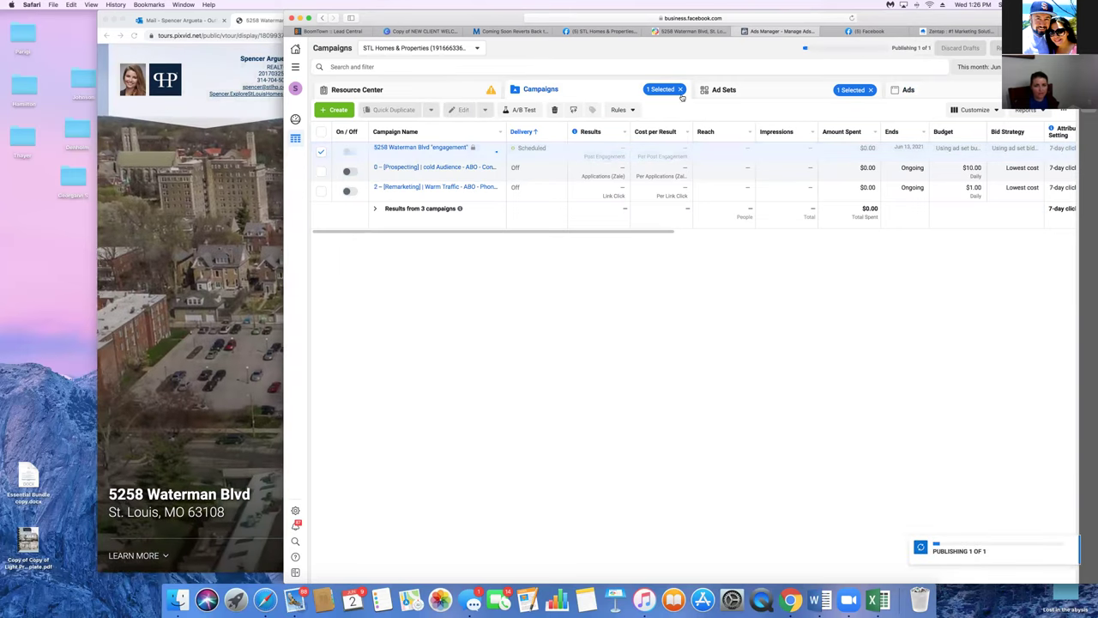
pyautogui.click(756, 89)
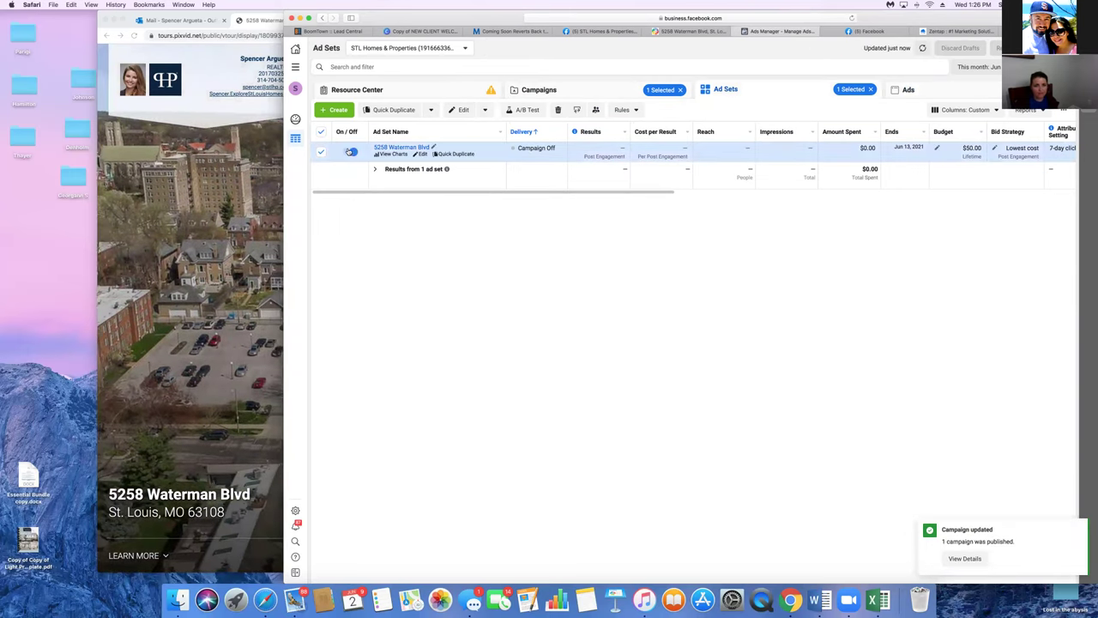
pyautogui.click(348, 152)
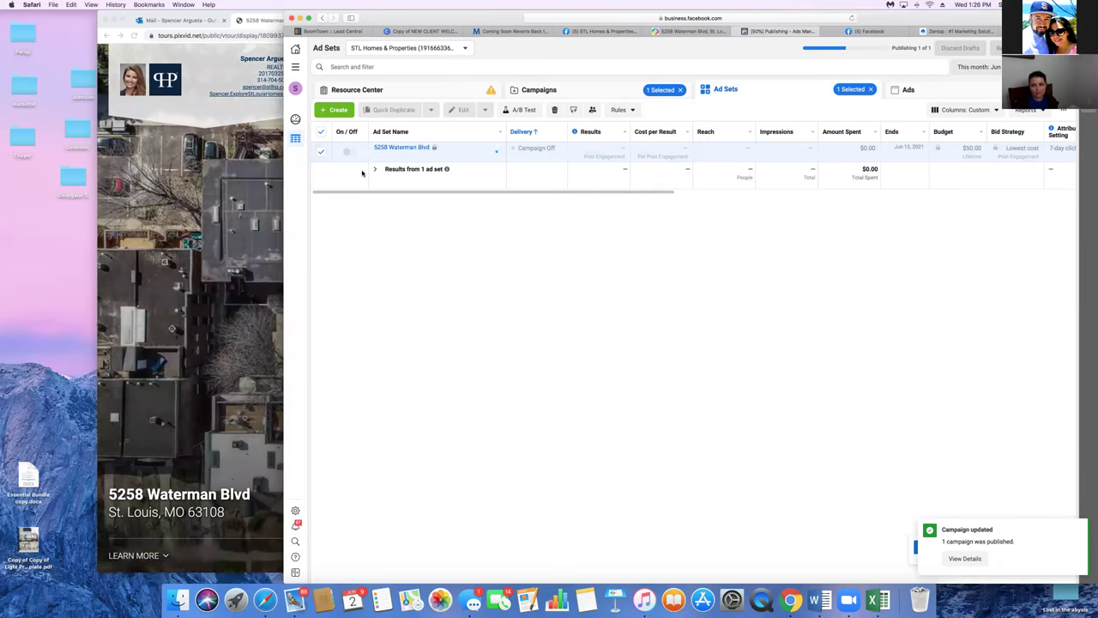
pyautogui.hscroll(10, 621, 176)
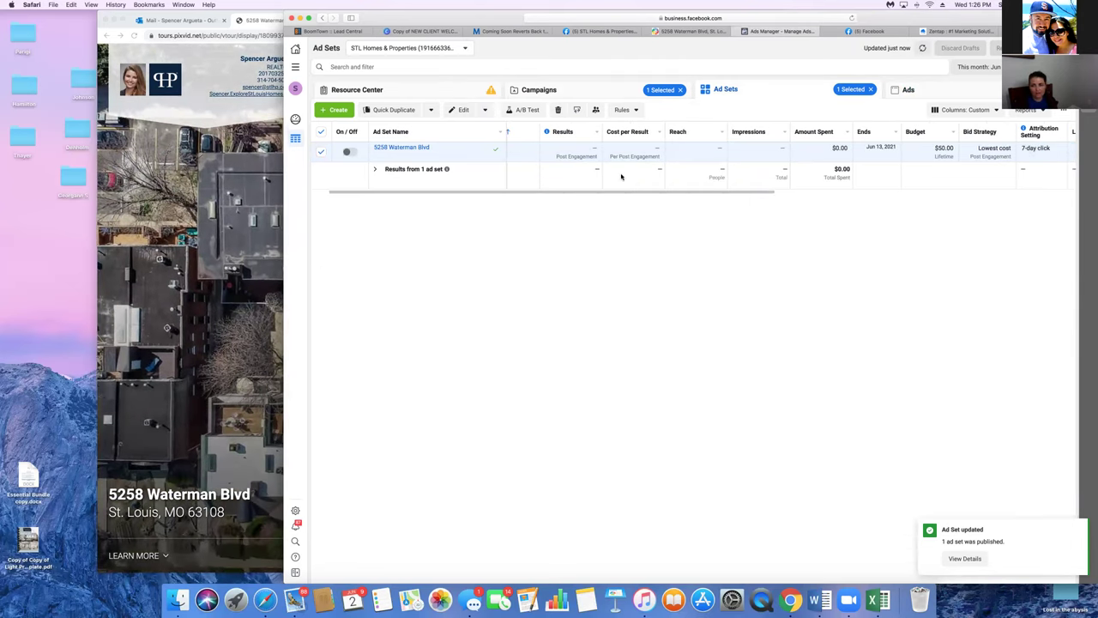
pyautogui.hscroll(3, 621, 176)
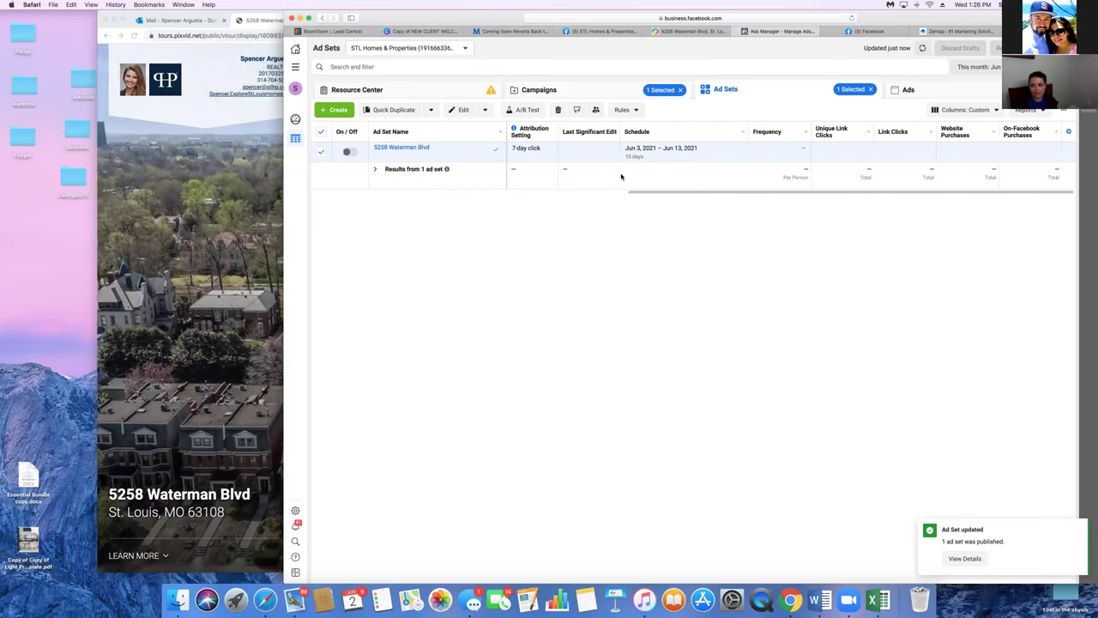
pyautogui.hscroll(-15, 621, 176)
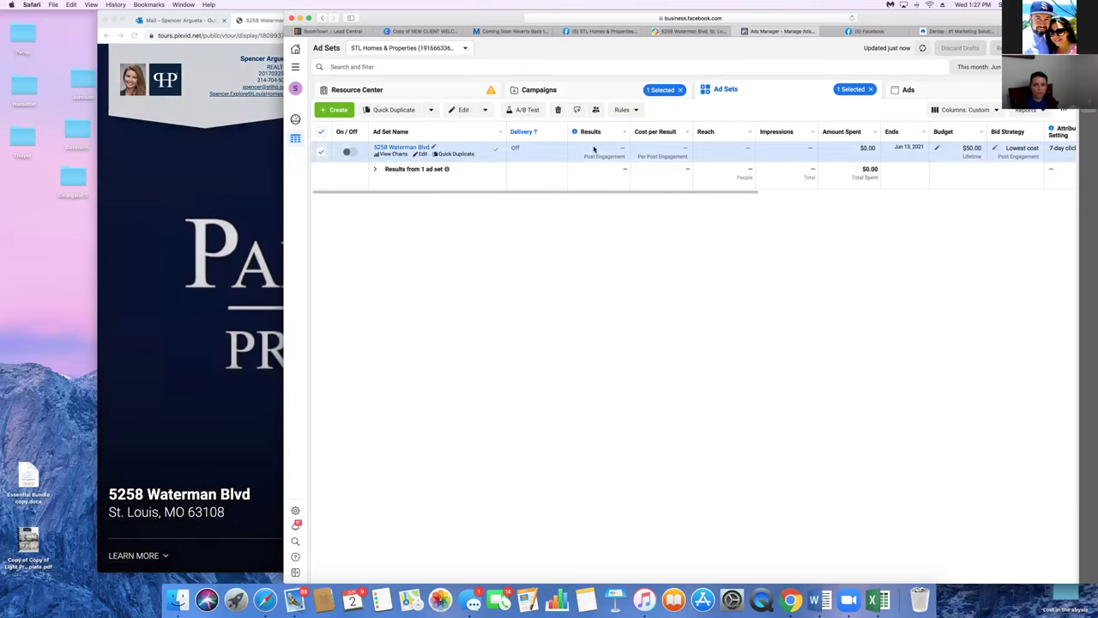
pyautogui.click(558, 111)
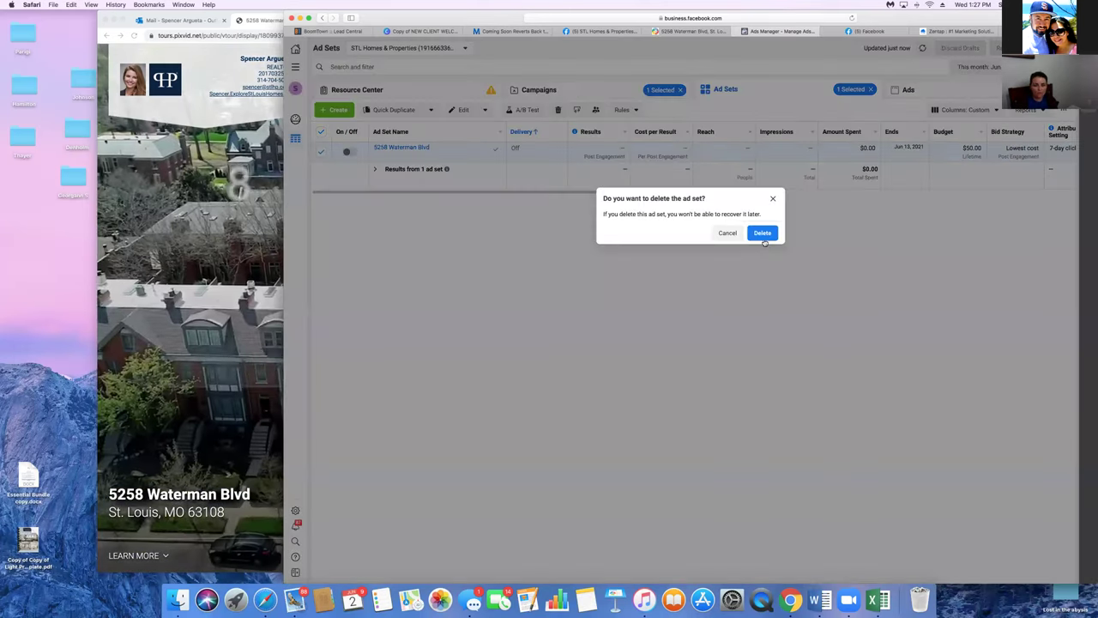
pyautogui.click(764, 234)
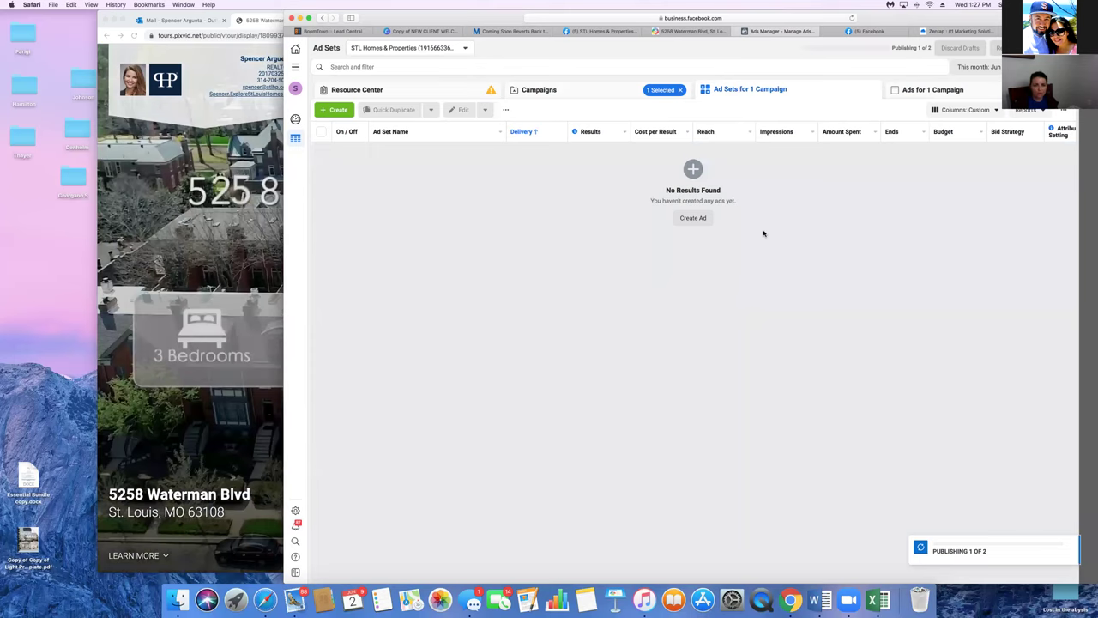
pyautogui.click(573, 88)
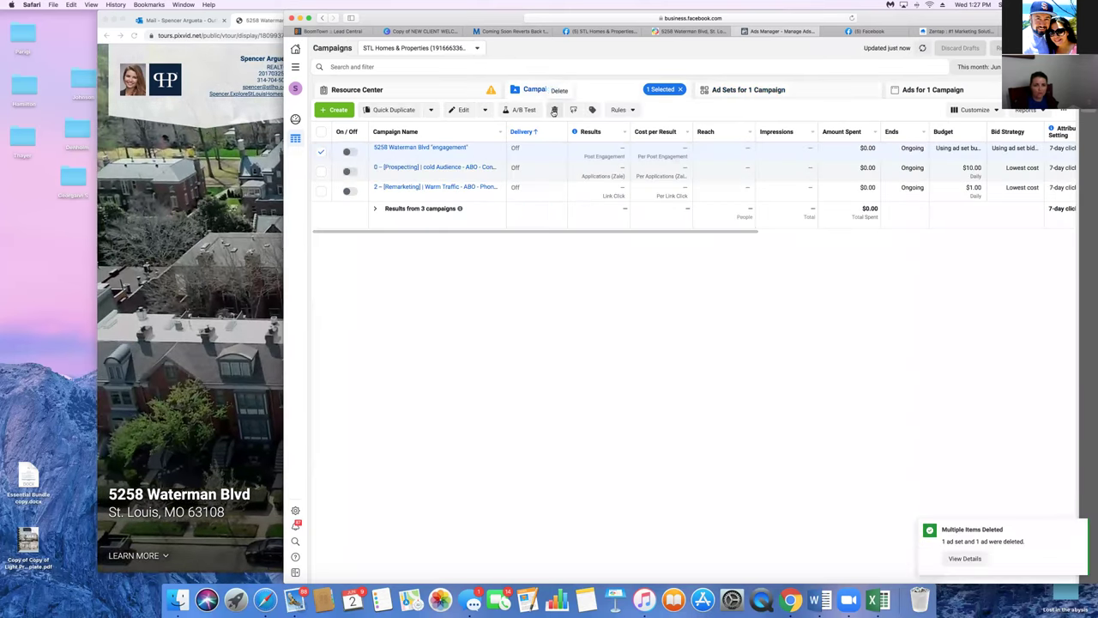
pyautogui.click(554, 110)
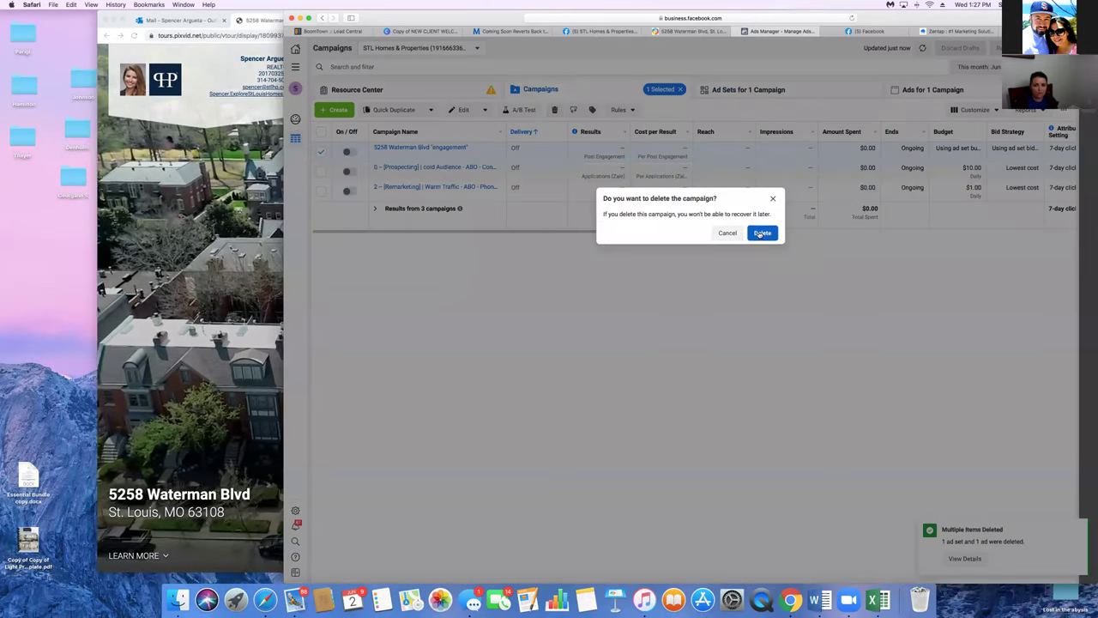
pyautogui.click(759, 234)
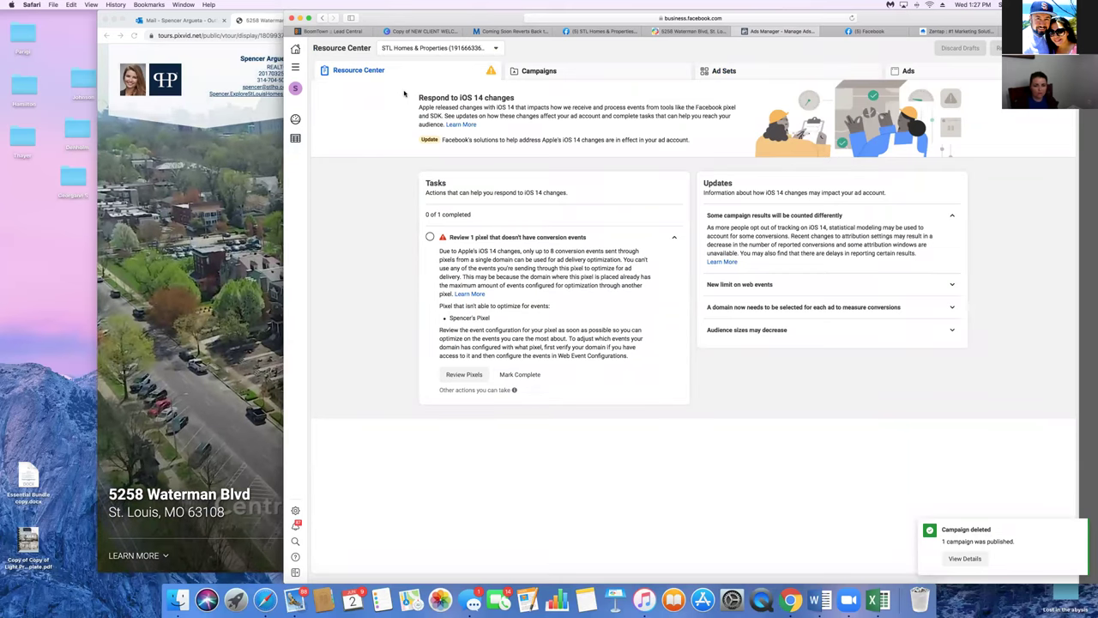
pyautogui.click(539, 71)
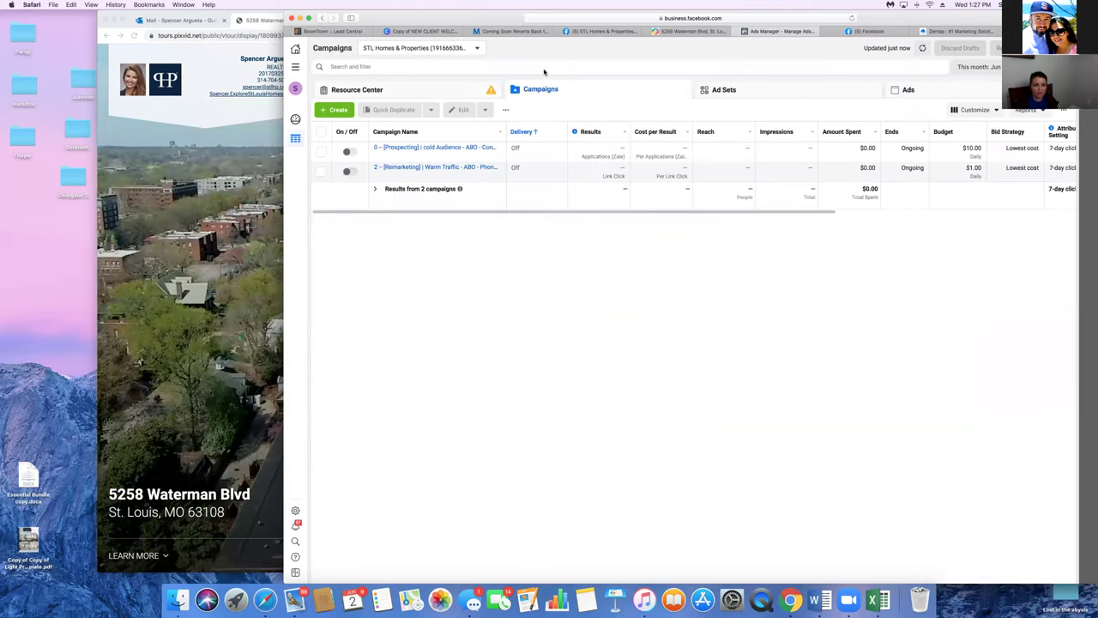